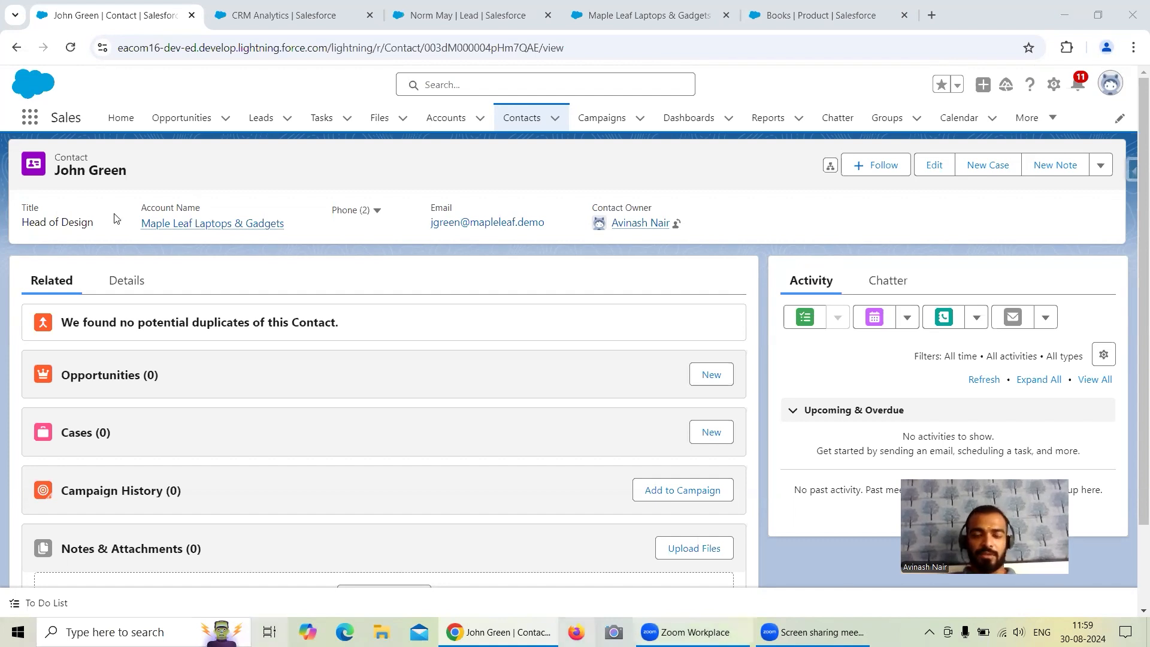
Examine the contact's detail fields, including Lead Source, Languages and Level.
{"action": "left_click", "coordinate": [126, 281]}
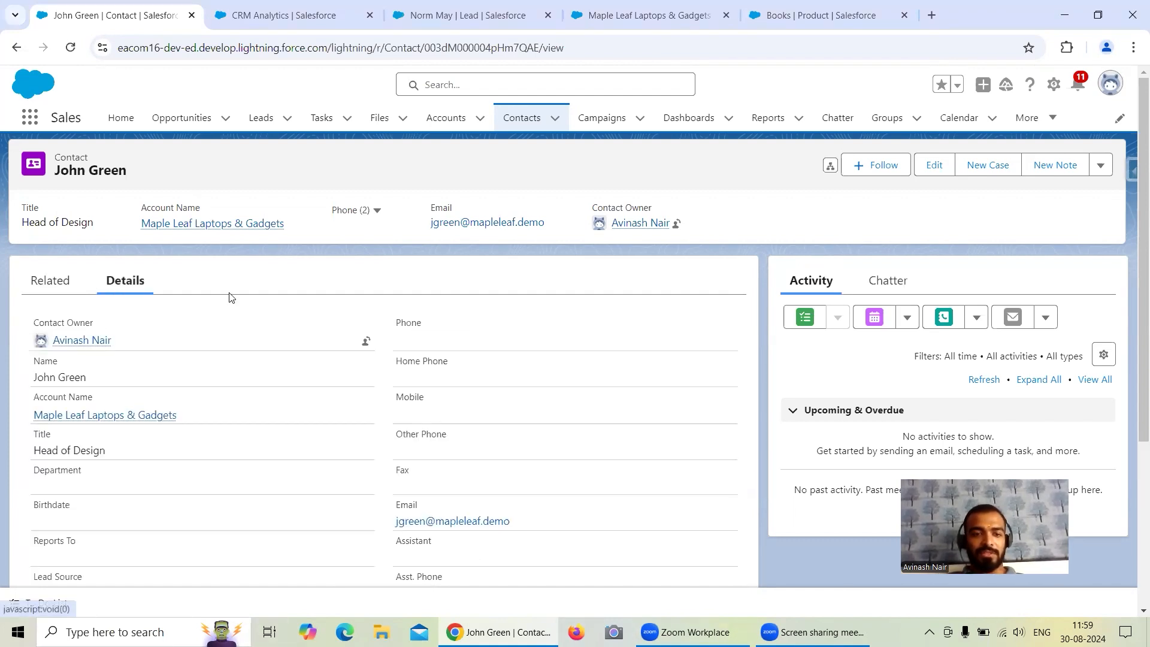
{"action": "scroll", "coordinate": [304, 312], "scroll_direction": "down", "scroll_amount": 2}
{"action": "scroll", "coordinate": [304, 311], "scroll_direction": "down", "scroll_amount": 3}
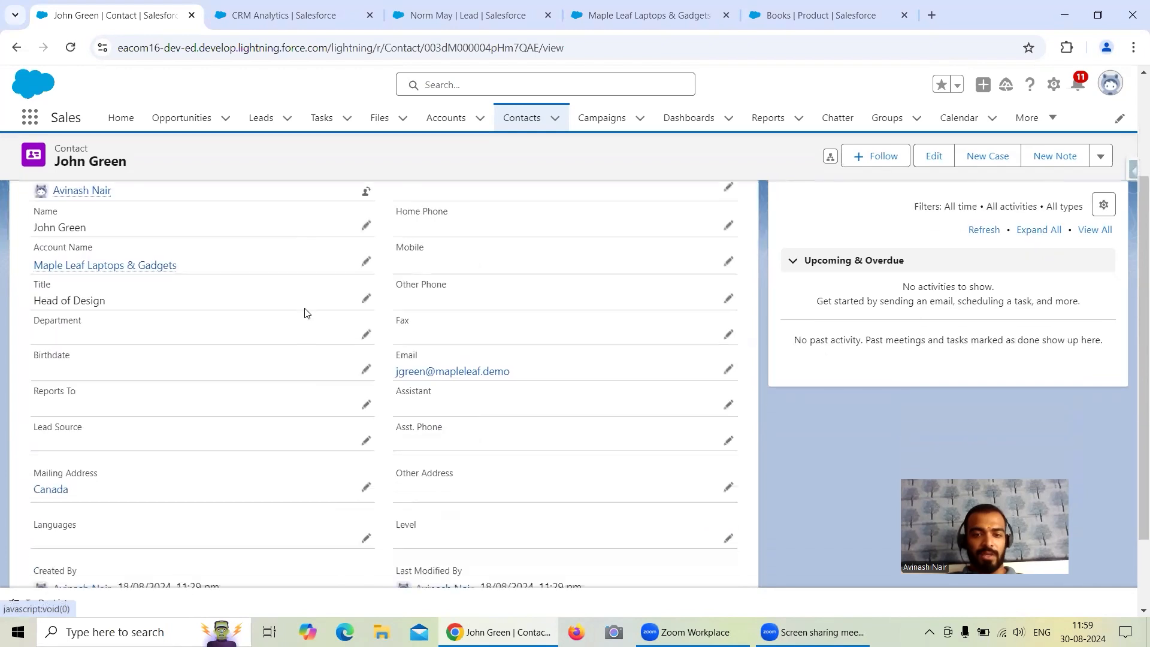
{"action": "scroll", "coordinate": [304, 313], "scroll_direction": "up", "scroll_amount": 1}
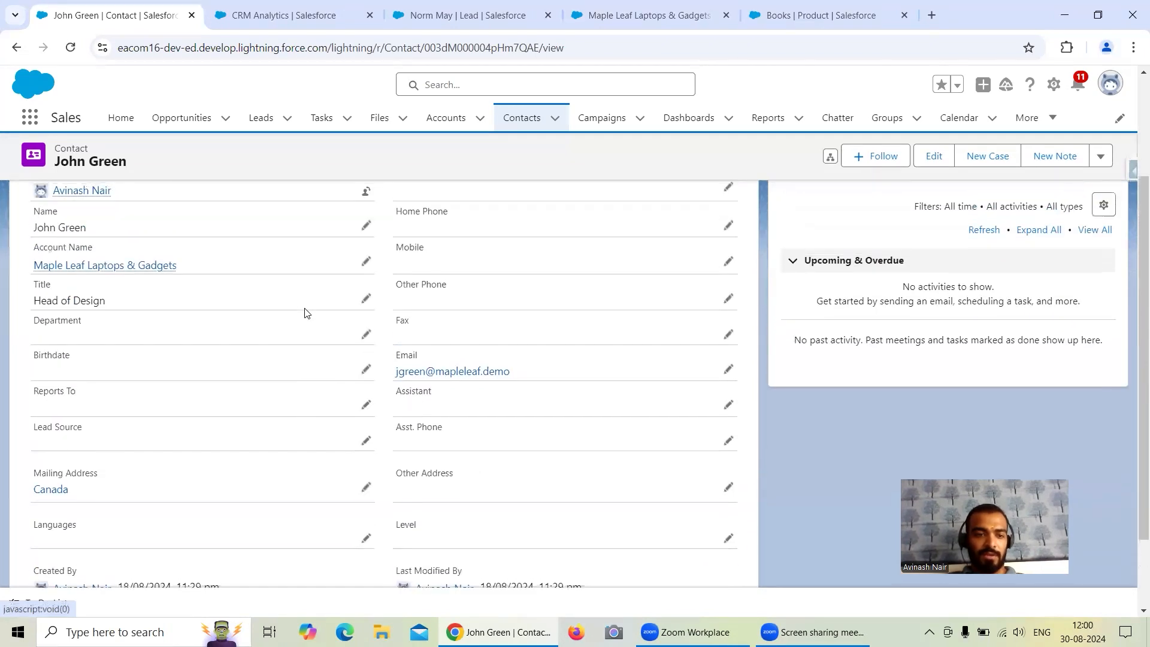
{"action": "scroll", "coordinate": [304, 312], "scroll_direction": "up", "scroll_amount": 1}
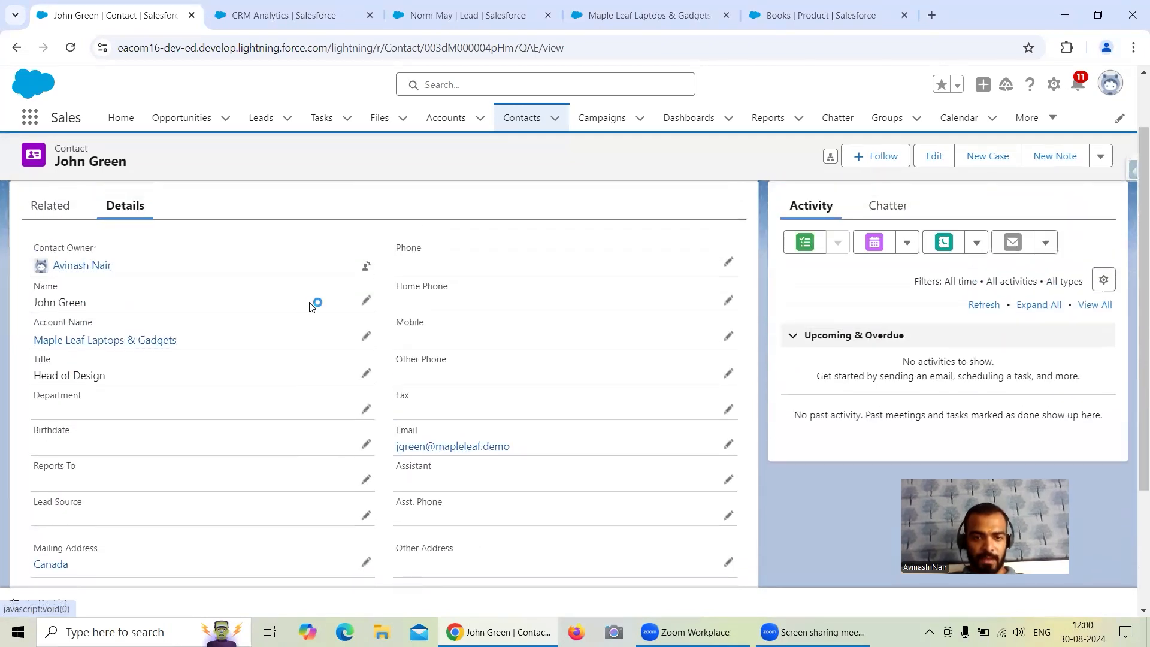
{"action": "scroll", "coordinate": [312, 307], "scroll_direction": "down", "scroll_amount": 1}
{"action": "scroll", "coordinate": [311, 307], "scroll_direction": "down", "scroll_amount": 1}
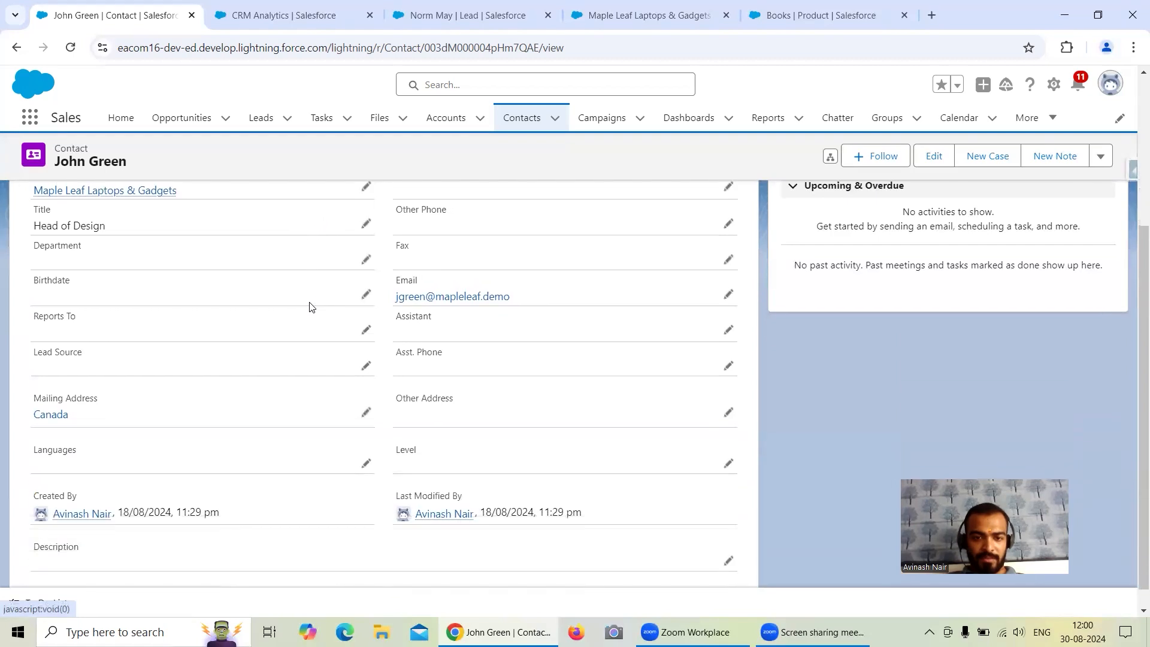
{"action": "scroll", "coordinate": [310, 306], "scroll_direction": "up", "scroll_amount": 2}
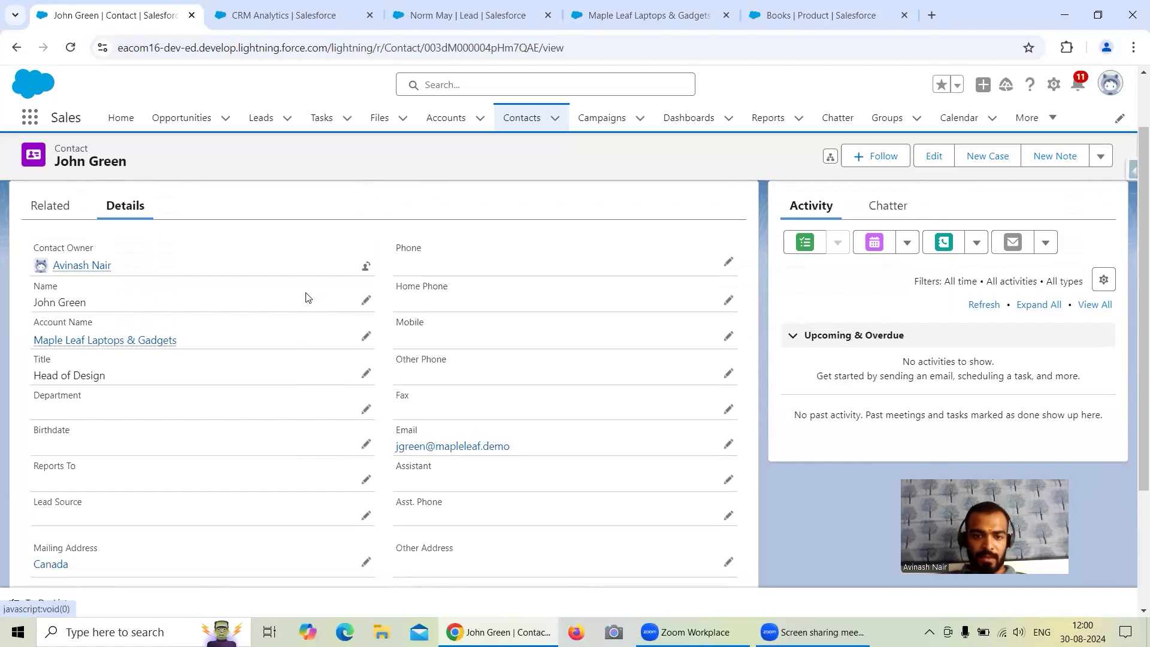
{"action": "scroll", "coordinate": [337, 345], "scroll_direction": "down", "scroll_amount": 2}
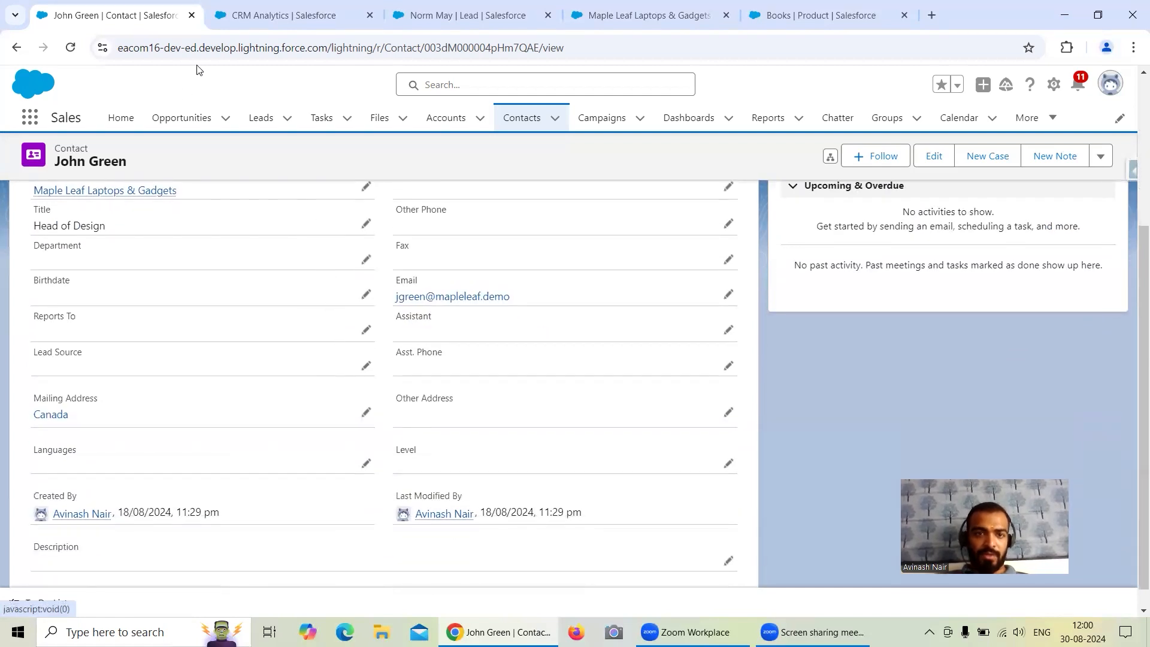
Open Salesforce Inspector's Data Export in a new browser tab and switch to it.
{"action": "right_click", "coordinate": [102, 18]}
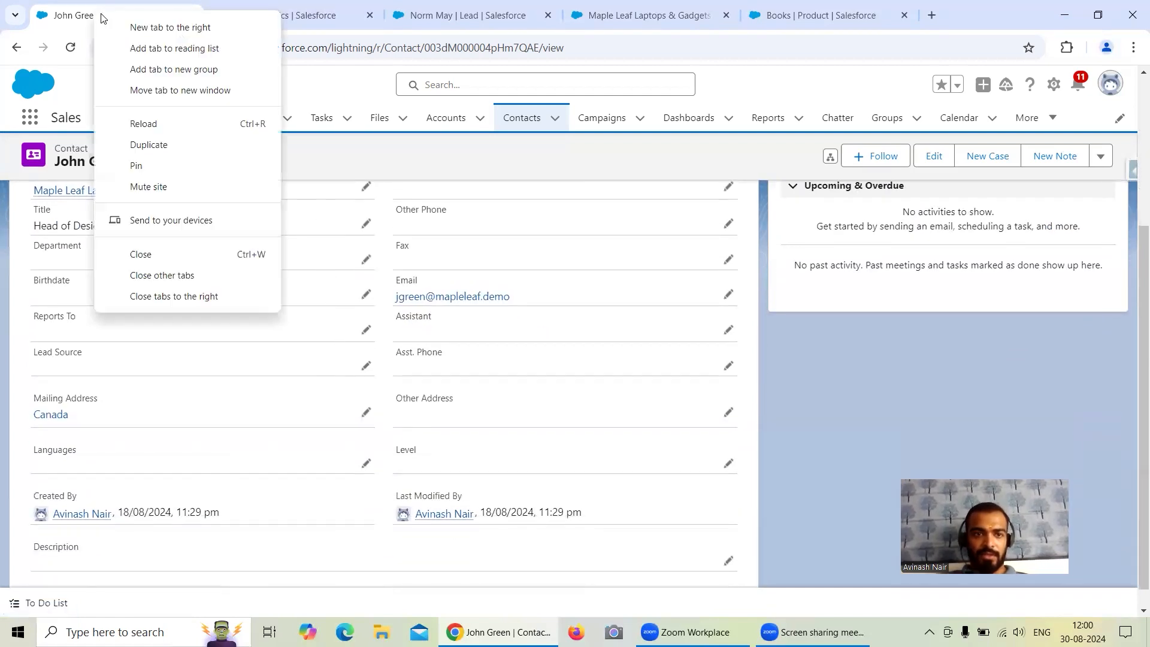
{"action": "left_click", "coordinate": [1133, 175]}
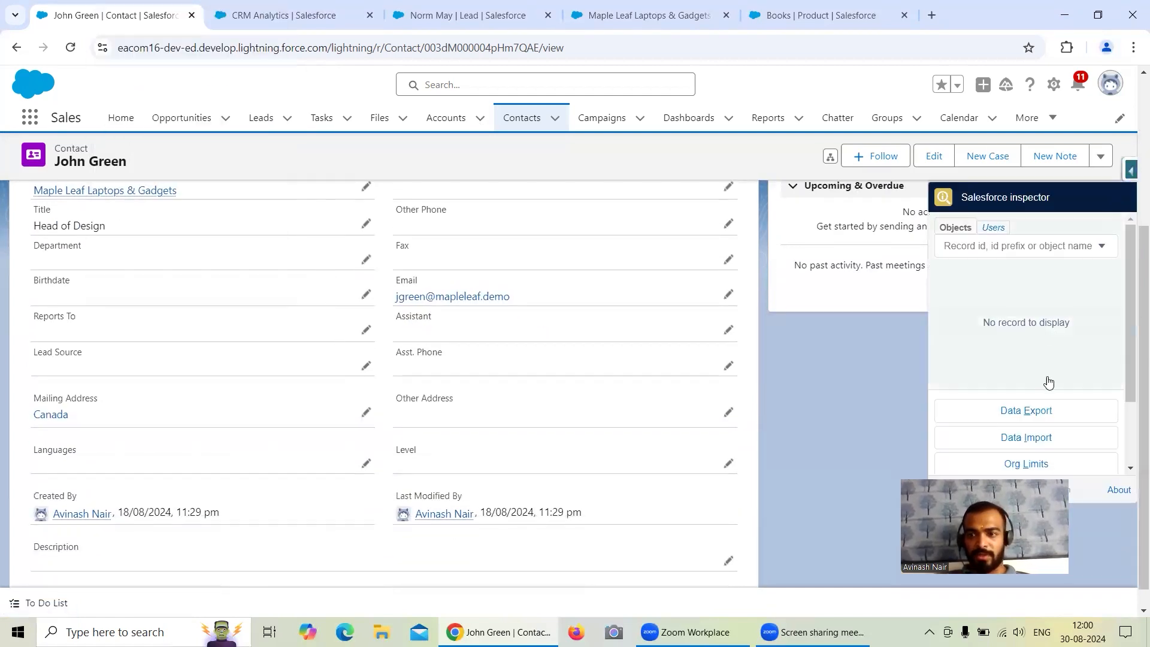
{"action": "right_click", "coordinate": [992, 411]}
{"action": "left_click", "coordinate": [904, 431]}
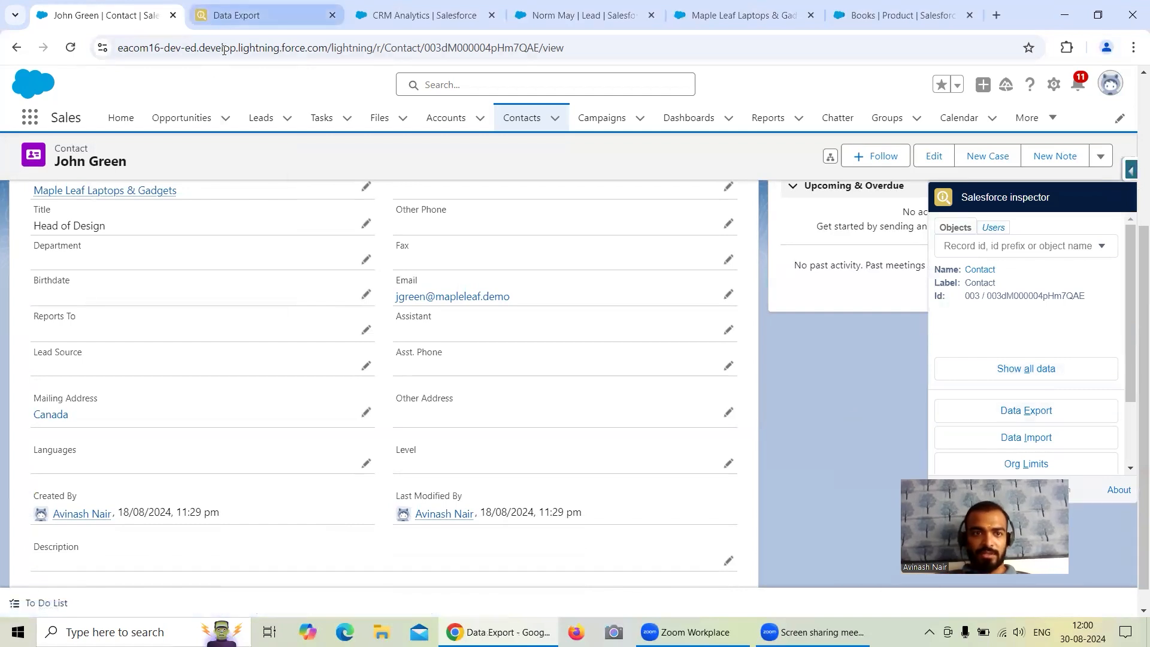
{"action": "left_click", "coordinate": [236, 15]}
Replace the export query with "Select id from Contact".
{"action": "left_click", "coordinate": [208, 135]}
{"action": "key", "text": "ctrl+a"}
{"action": "key", "text": "BackSpace"}
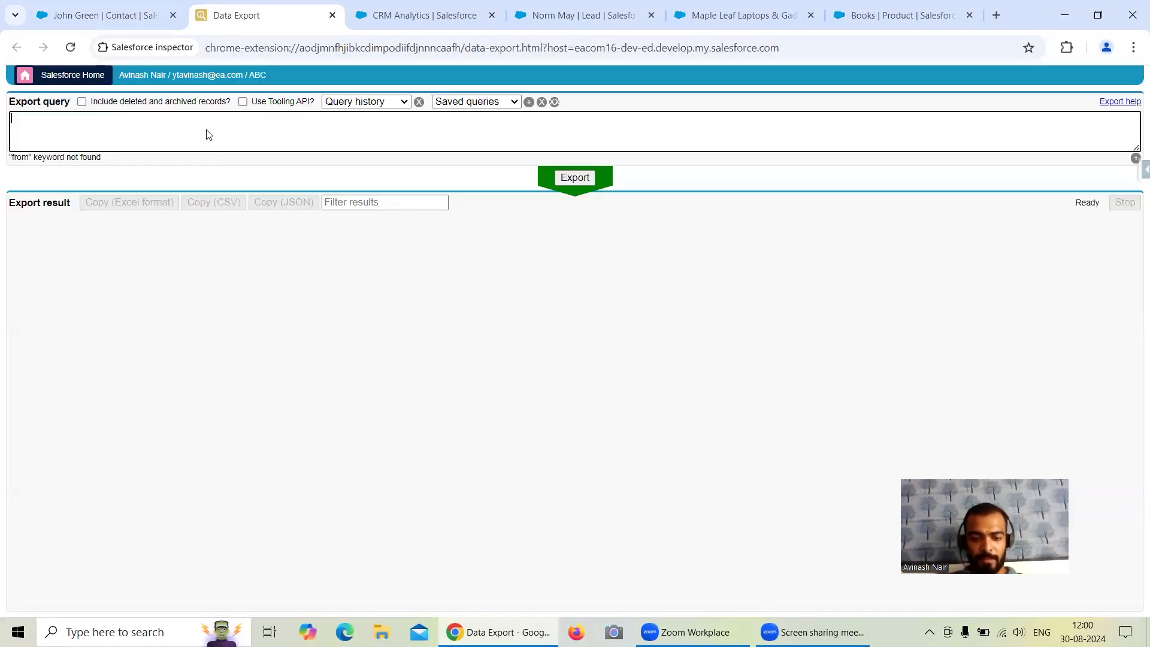
{"action": "type", "text": "Select id from Contac"}
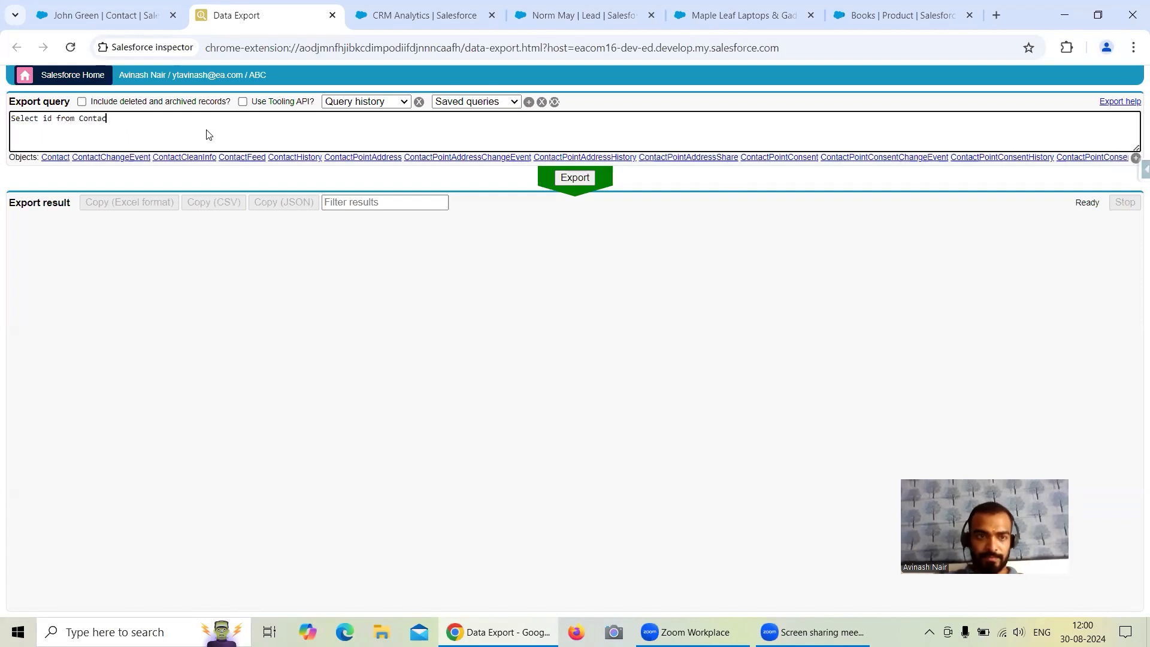
{"action": "left_click", "coordinate": [55, 157]}
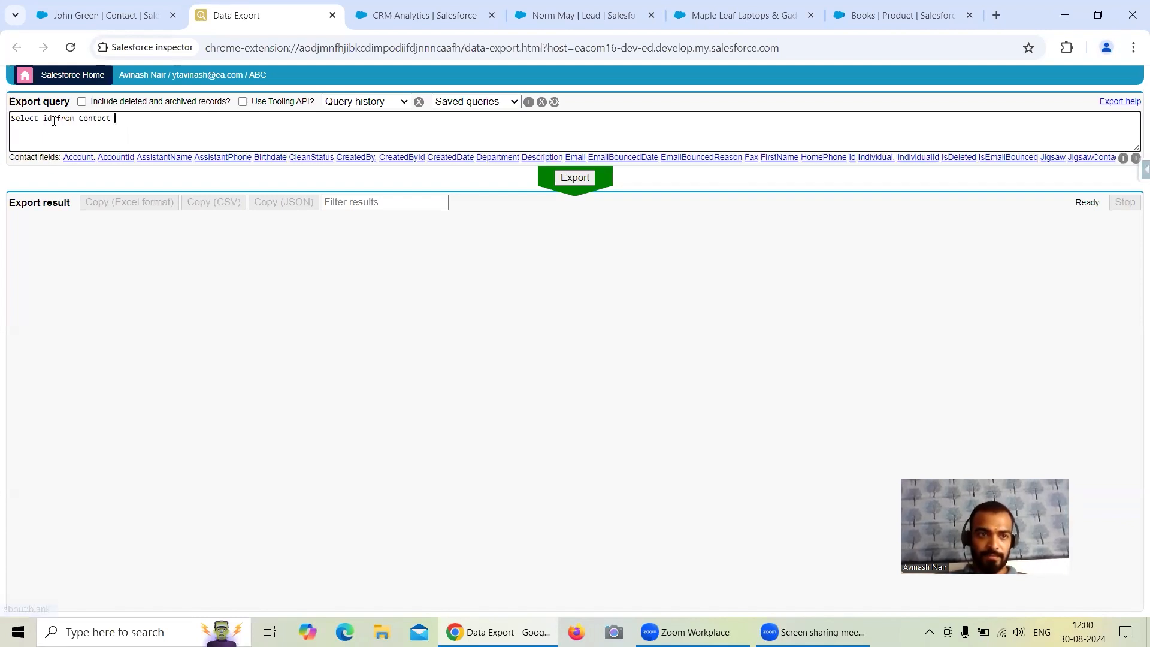
Add the Level__c and Name fields to the Contact query and run the export.
{"action": "type", "text": ", level"}
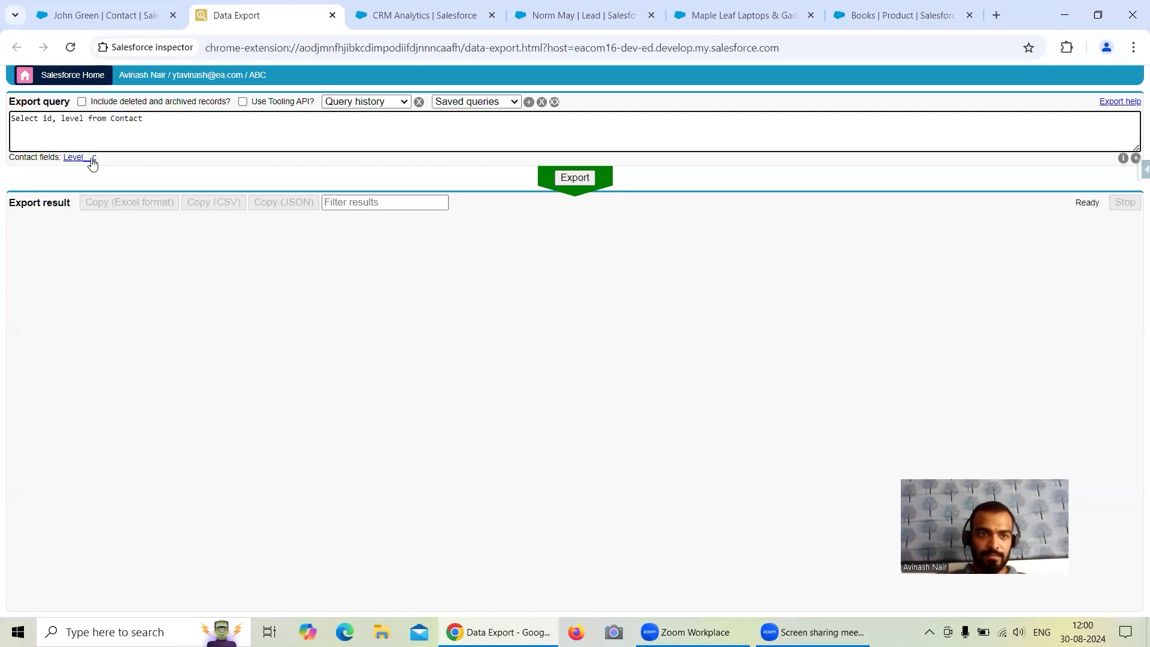
{"action": "left_click", "coordinate": [93, 159]}
{"action": "type", "text": "name"}
{"action": "left_click", "coordinate": [69, 158]}
{"action": "key", "text": "BackSpace"}
{"action": "key", "text": "BackSpace"}
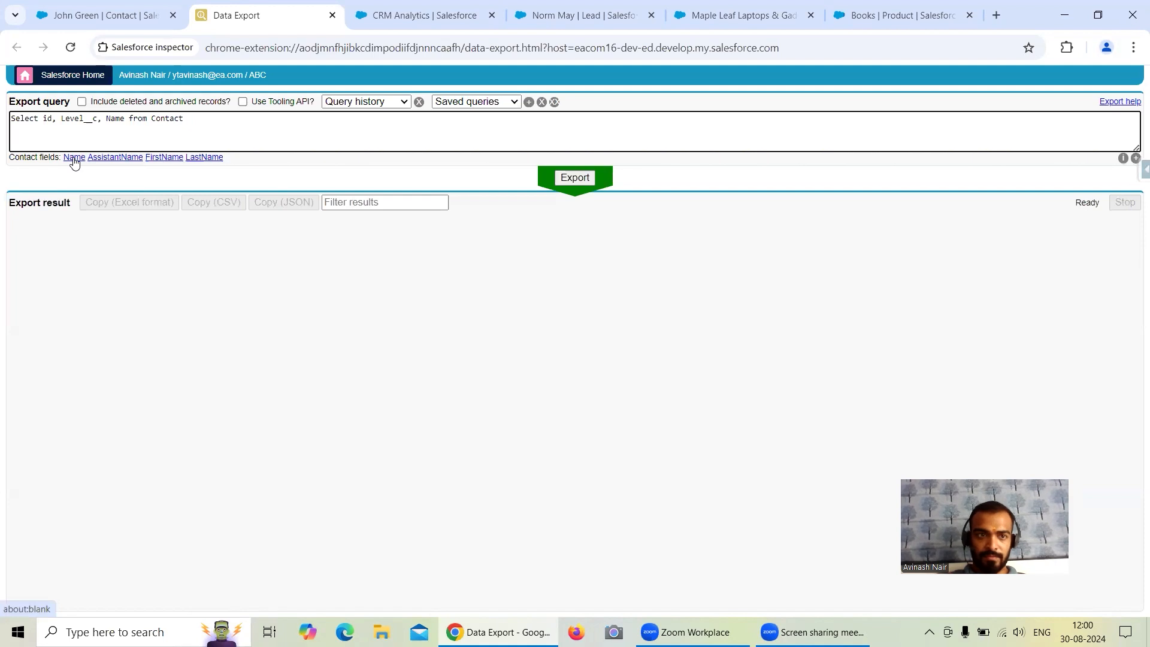
{"action": "left_click", "coordinate": [581, 180]}
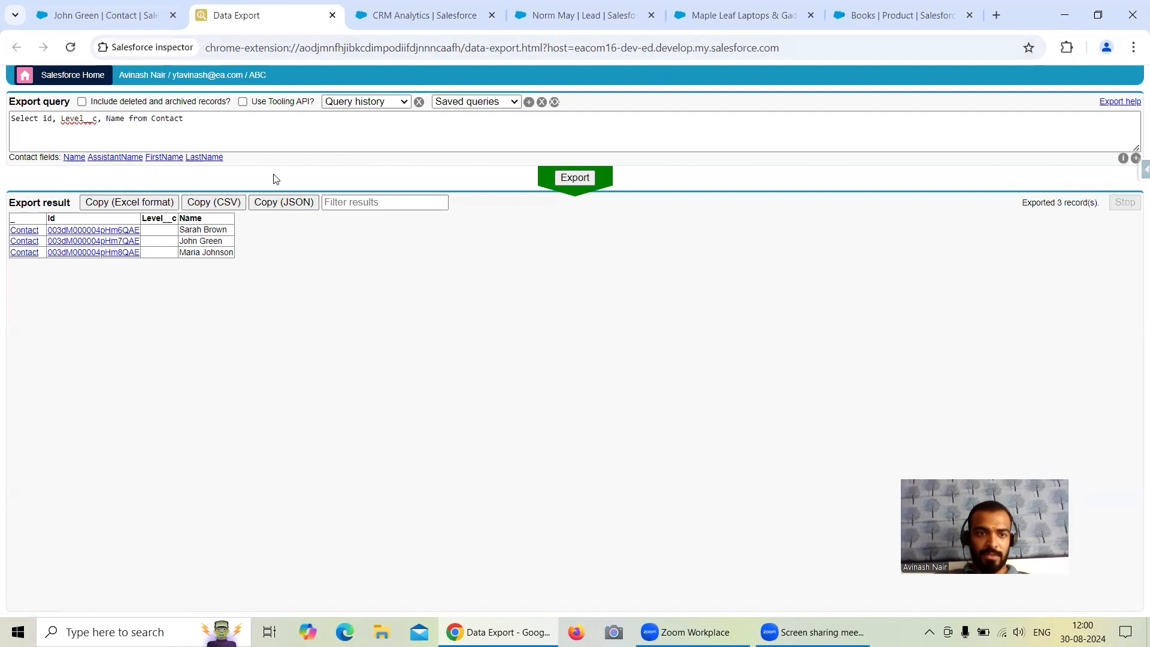
Return to the Head of Design's contact record and set its Level to Primary.
{"action": "left_click", "coordinate": [130, 23]}
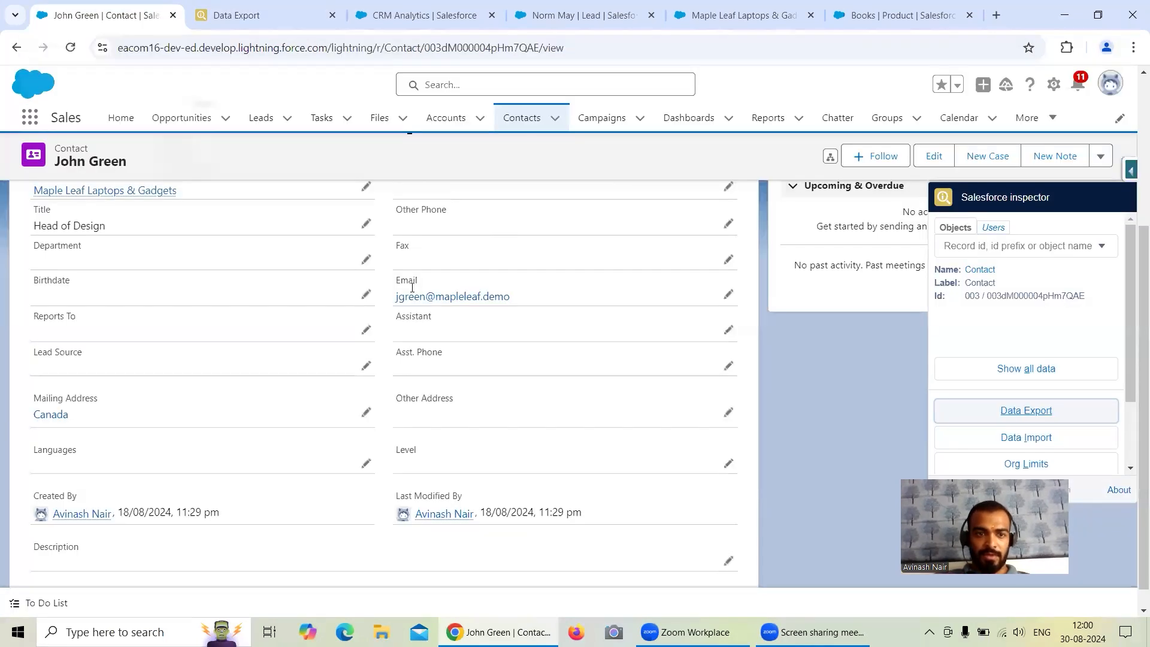
{"action": "left_click", "coordinate": [729, 465]}
{"action": "scroll", "coordinate": [469, 339], "scroll_direction": "down", "scroll_amount": 1}
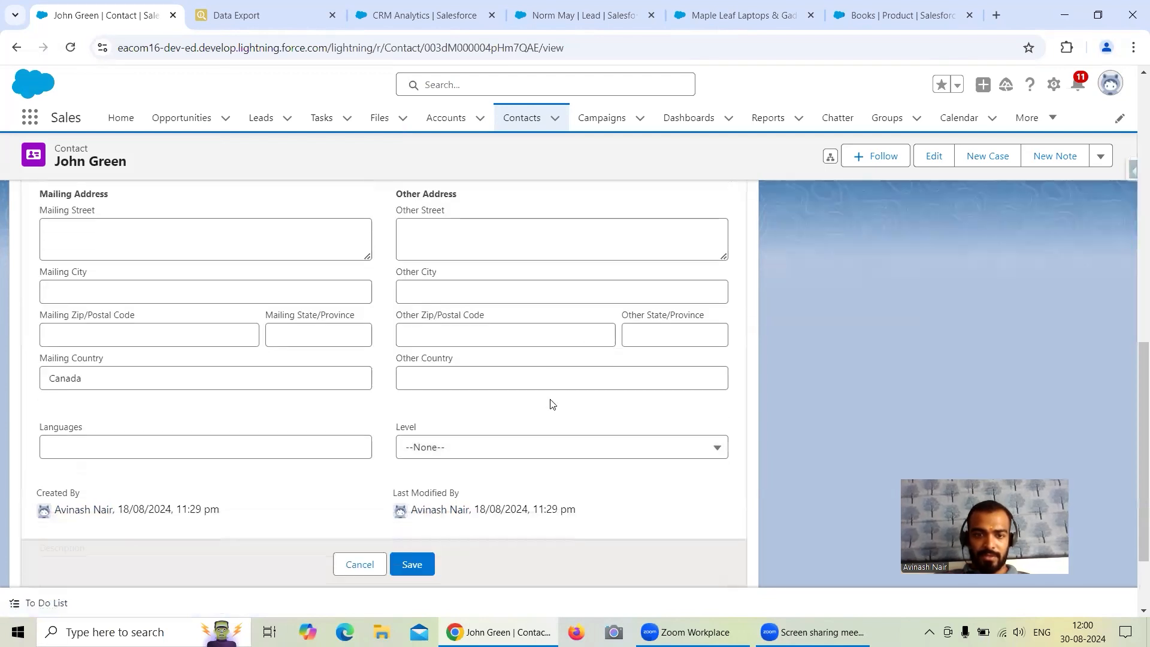
{"action": "left_click", "coordinate": [496, 402]}
{"action": "left_click", "coordinate": [476, 516]}
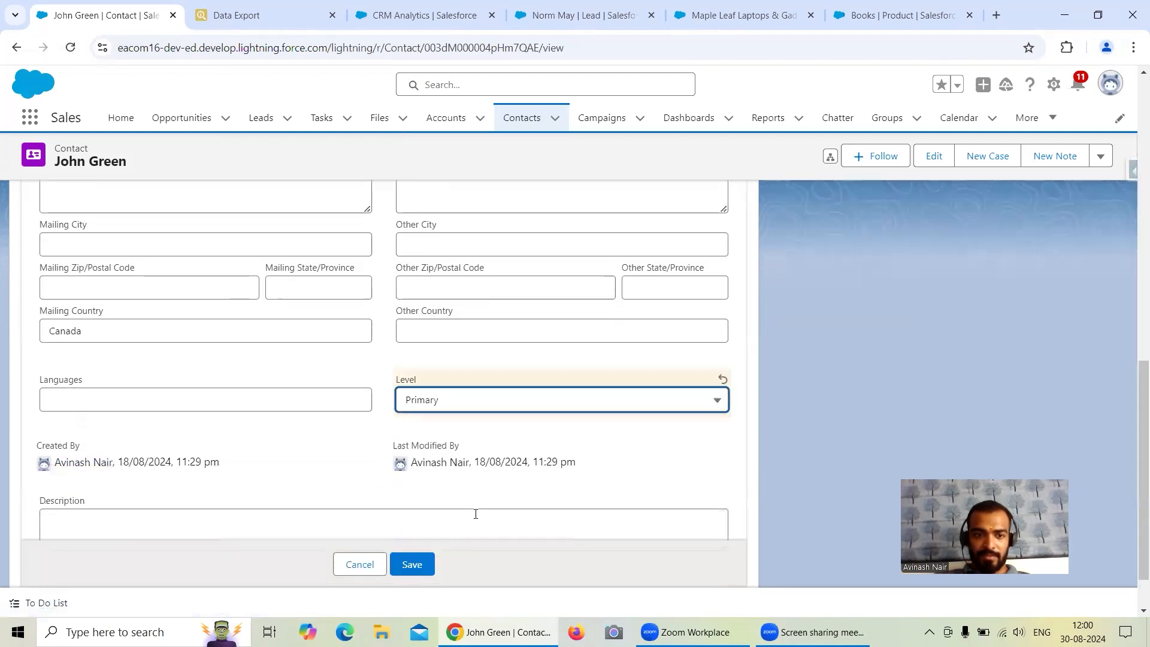
Set the contact's Lead Source to Web and save the record.
{"action": "scroll", "coordinate": [473, 401], "scroll_direction": "up", "scroll_amount": 5}
{"action": "scroll", "coordinate": [473, 398], "scroll_direction": "up", "scroll_amount": 5}
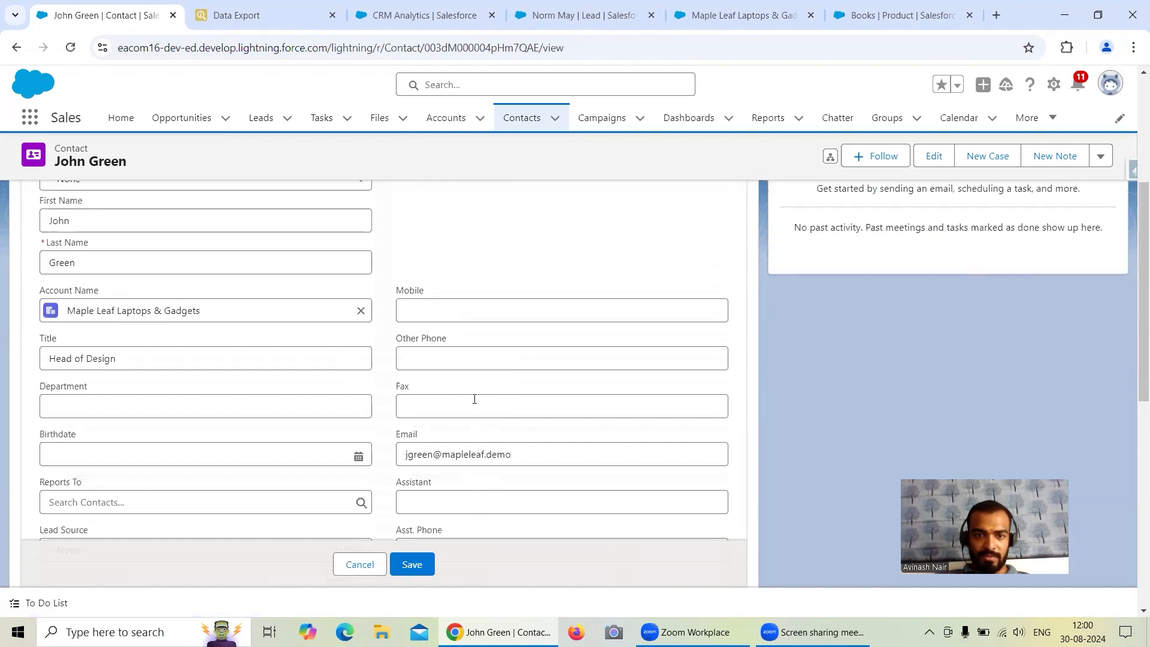
{"action": "scroll", "coordinate": [471, 385], "scroll_direction": "down", "scroll_amount": 3}
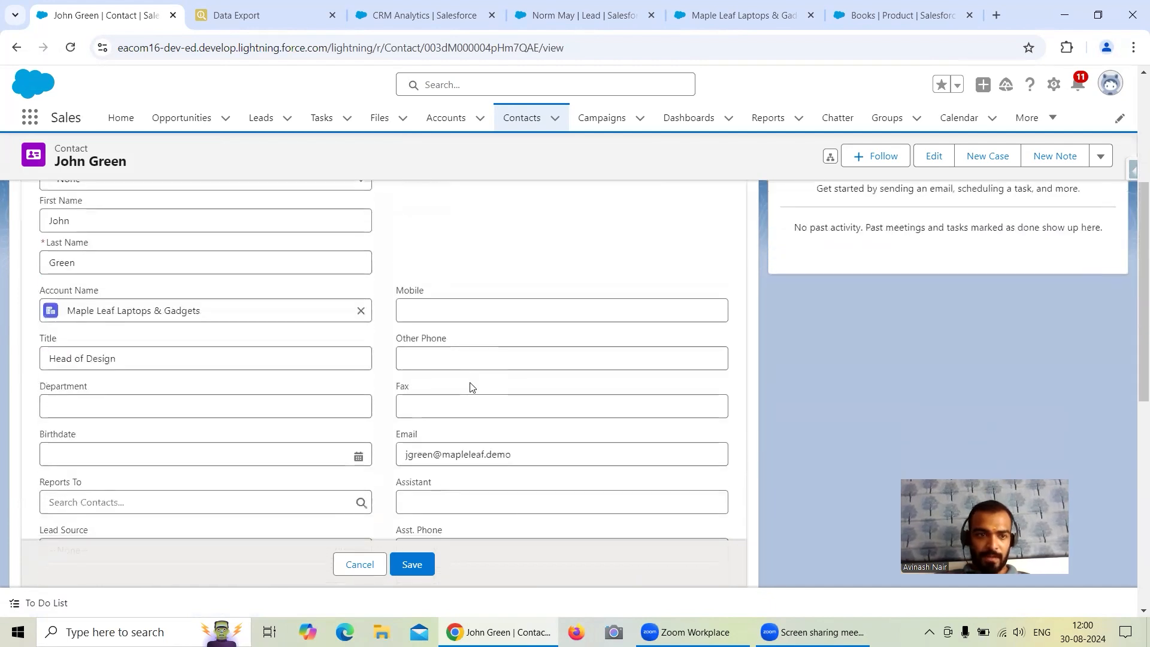
{"action": "scroll", "coordinate": [470, 386], "scroll_direction": "down", "scroll_amount": 3}
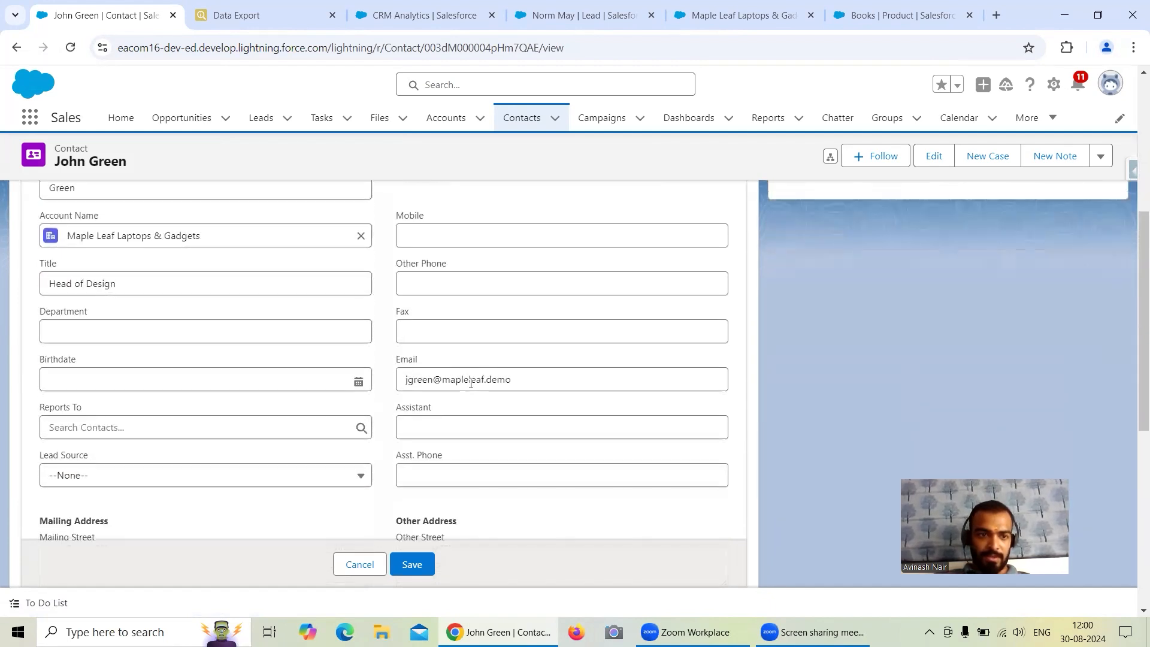
{"action": "scroll", "coordinate": [469, 382], "scroll_direction": "down", "scroll_amount": 1}
{"action": "left_click", "coordinate": [252, 323]}
{"action": "left_click", "coordinate": [205, 383]}
{"action": "left_click", "coordinate": [412, 565]}
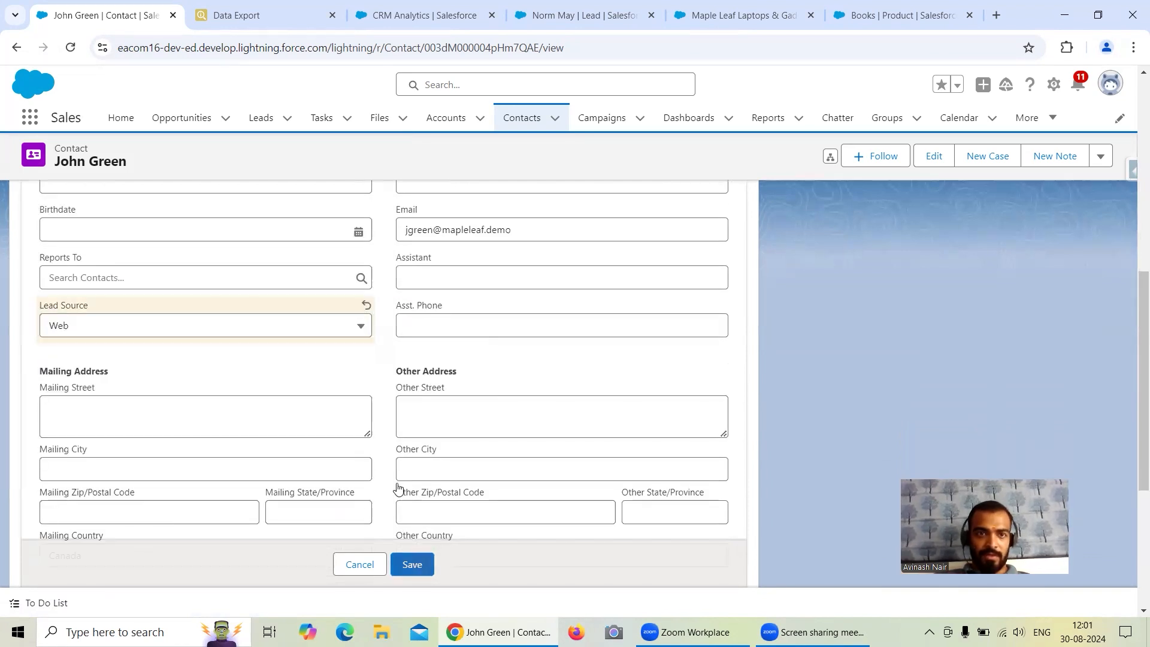
Return to Data Export, add LeadSource after Name in the Contact query, and run the export again.
{"action": "left_click", "coordinate": [236, 15]}
{"action": "left_click", "coordinate": [135, 124]}
{"action": "left_click", "coordinate": [123, 120]}
{"action": "type", "text": ", Lead from Contact"}
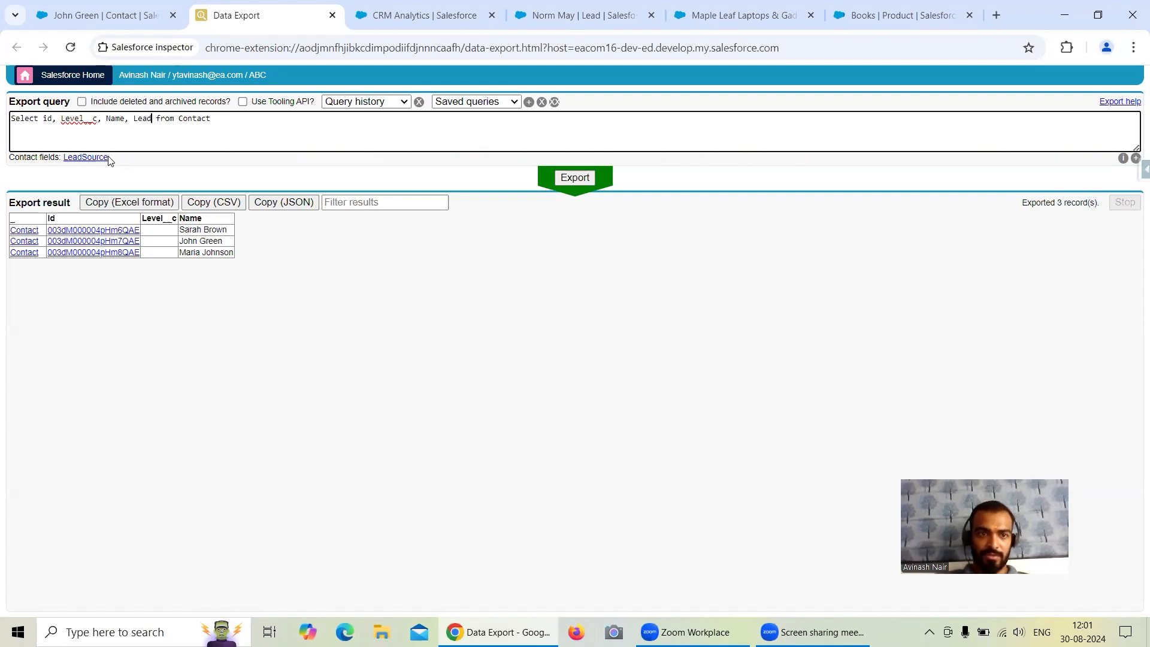
{"action": "left_click", "coordinate": [107, 158]}
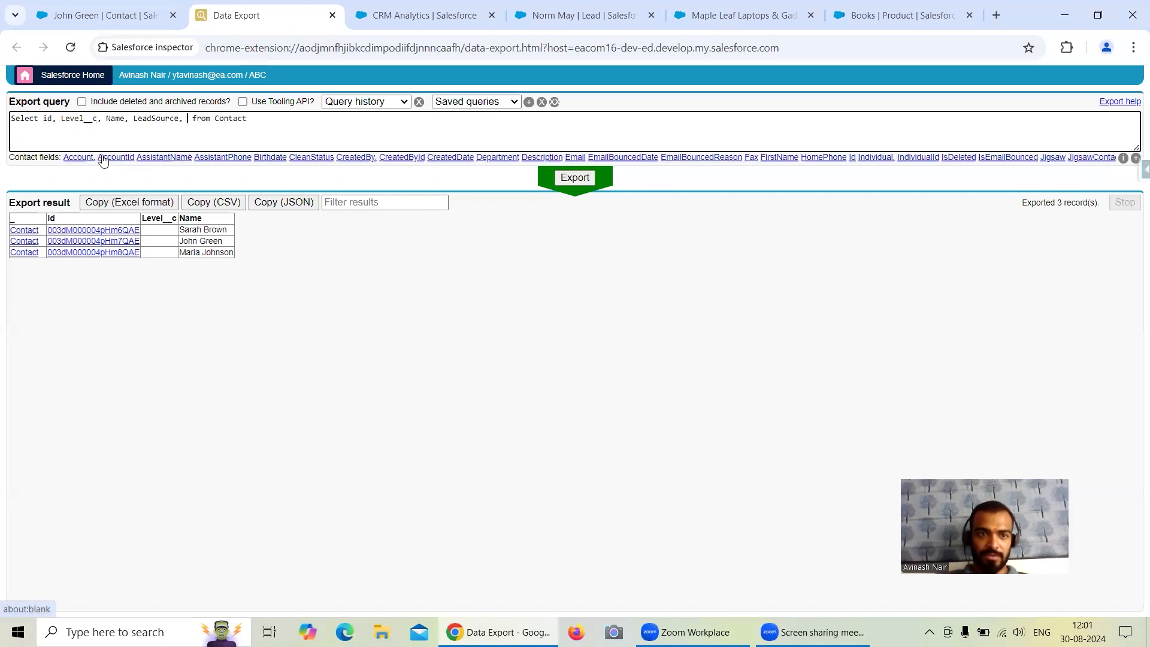
{"action": "left_click", "coordinate": [573, 189]}
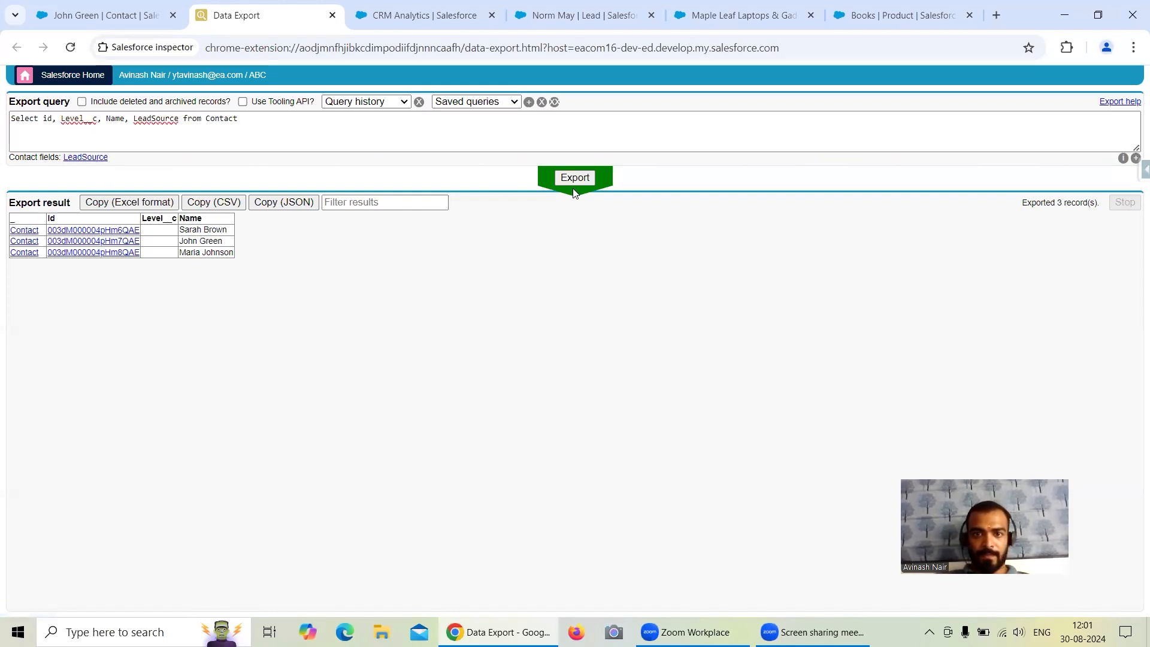
{"action": "left_click", "coordinate": [585, 187]}
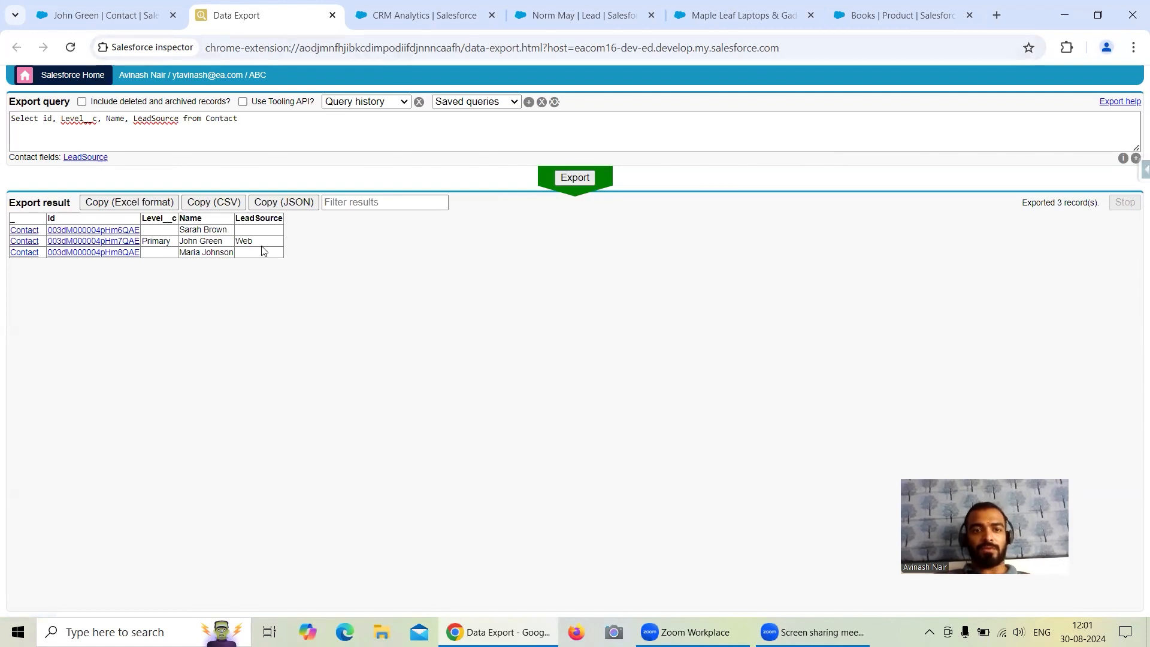
Open the first exported contact in Salesforce in a new browser tab and show its details.
{"action": "left_click", "coordinate": [121, 230]}
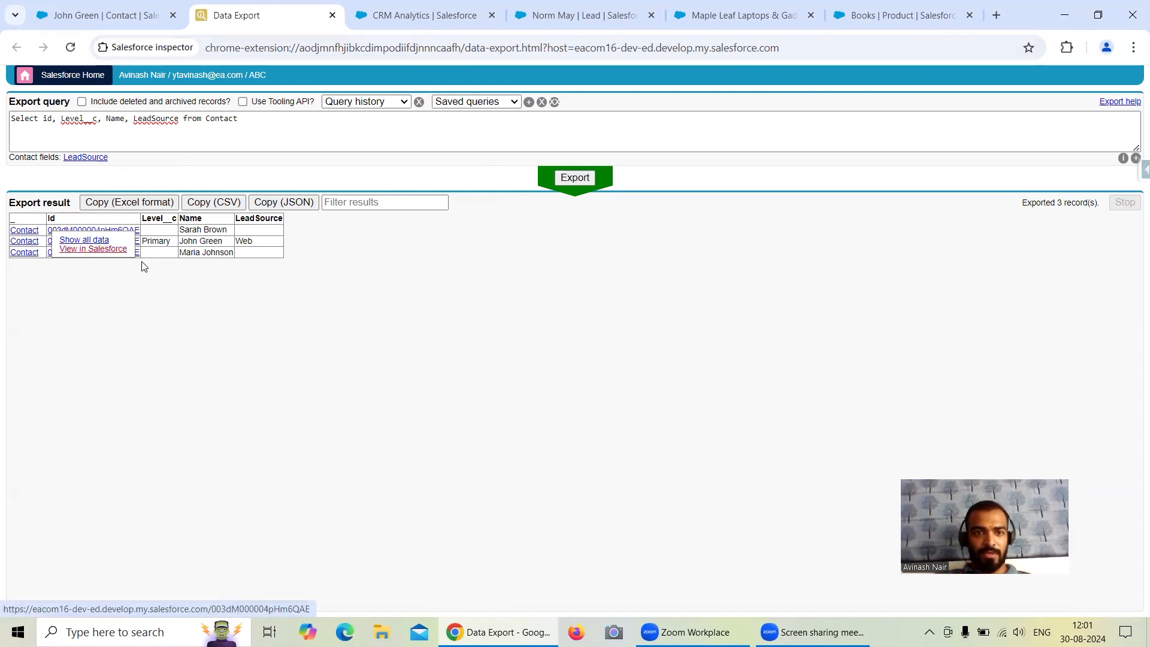
{"action": "left_click", "coordinate": [412, 22]}
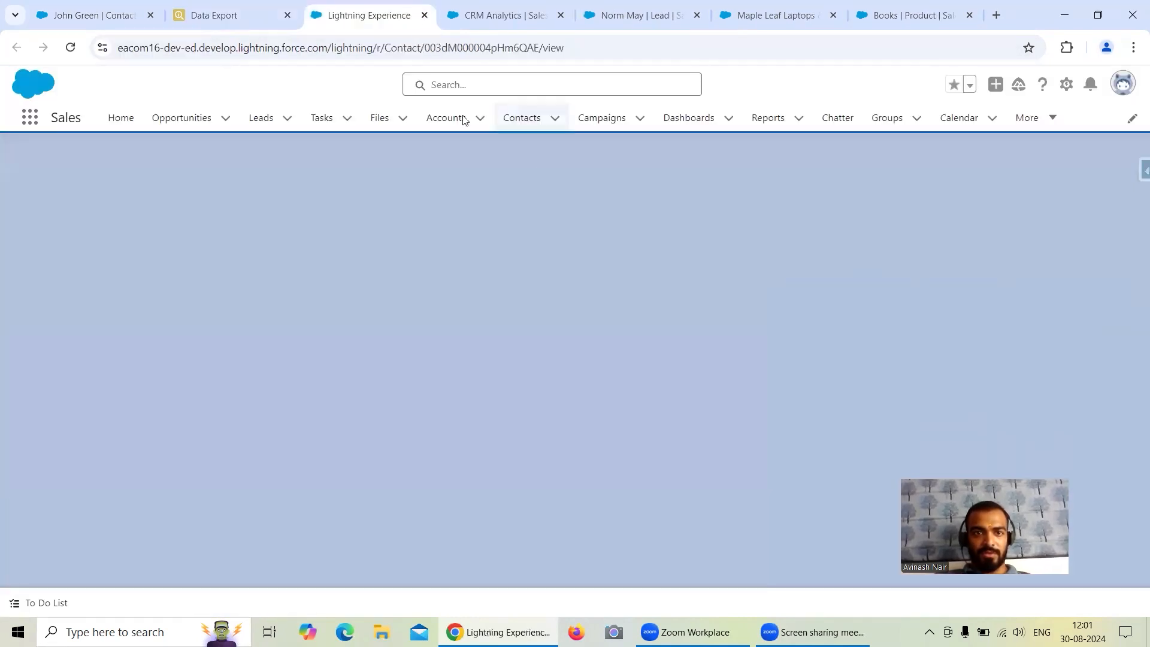
{"action": "left_click", "coordinate": [129, 283]}
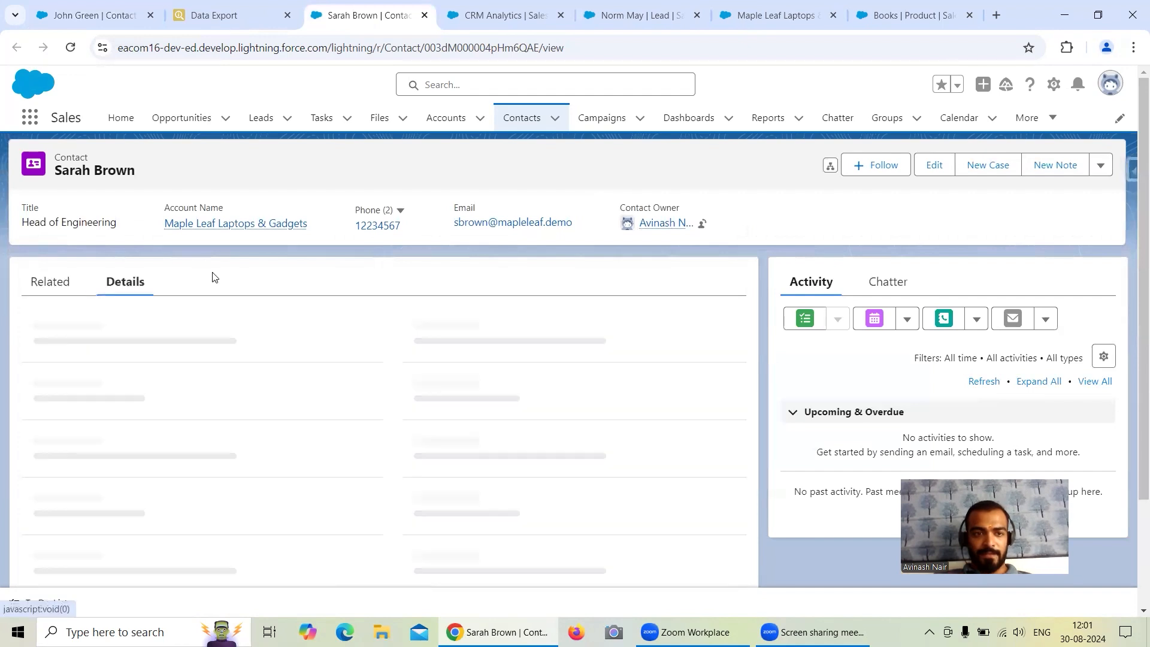
Set the Head of Engineering contact's Level to Primary.
{"action": "scroll", "coordinate": [266, 341], "scroll_direction": "down", "scroll_amount": 1}
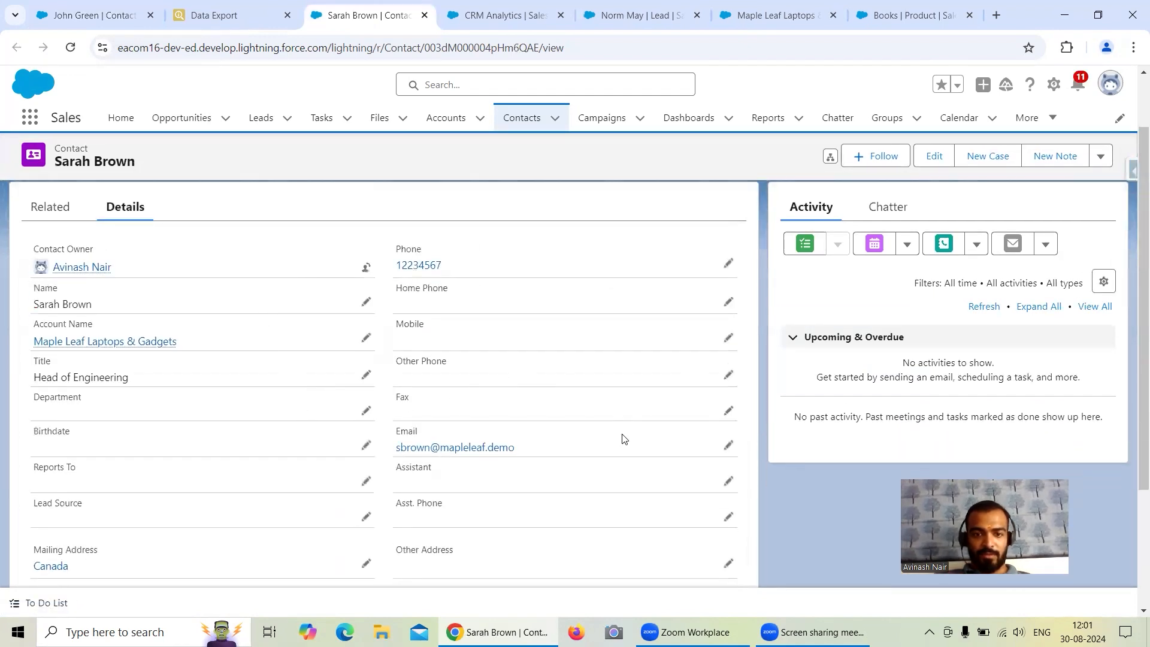
{"action": "scroll", "coordinate": [623, 439], "scroll_direction": "down", "scroll_amount": 3}
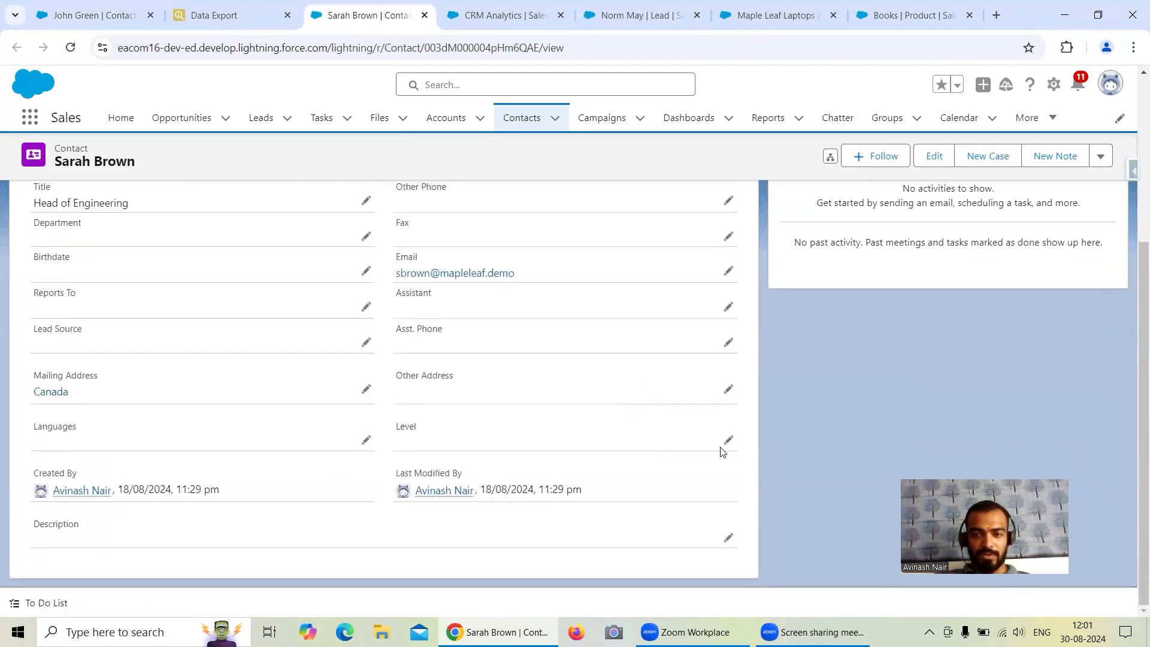
{"action": "left_click", "coordinate": [728, 441]}
{"action": "left_click", "coordinate": [542, 389]}
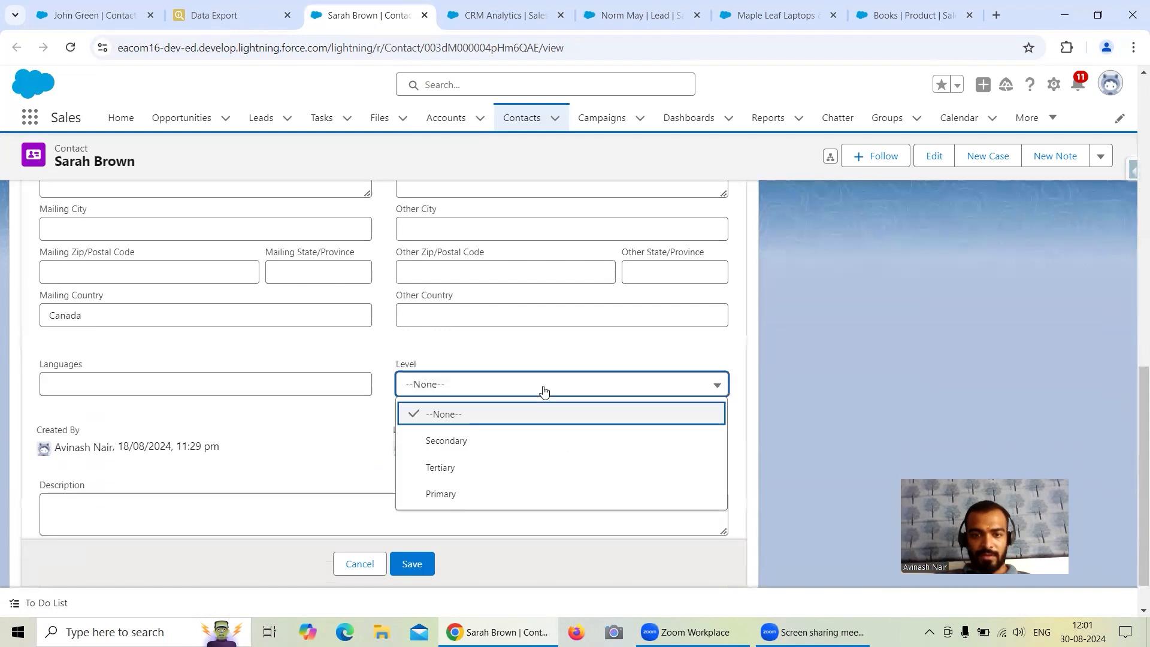
{"action": "left_click", "coordinate": [467, 494]}
Set the contact's Lead Source to Web and save the record, and rerun the Contact query in Data Export.
{"action": "scroll", "coordinate": [142, 348], "scroll_direction": "up", "scroll_amount": 1}
{"action": "scroll", "coordinate": [161, 338], "scroll_direction": "down", "scroll_amount": 1}
{"action": "scroll", "coordinate": [165, 339], "scroll_direction": "up", "scroll_amount": 3}
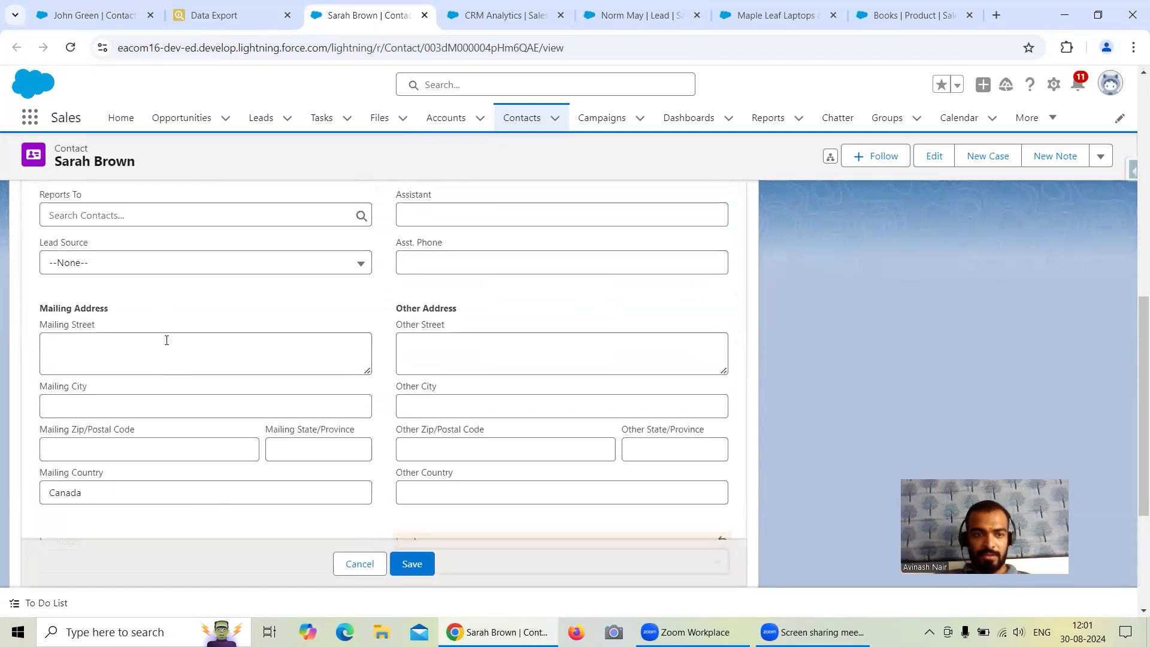
{"action": "left_click", "coordinate": [167, 339]}
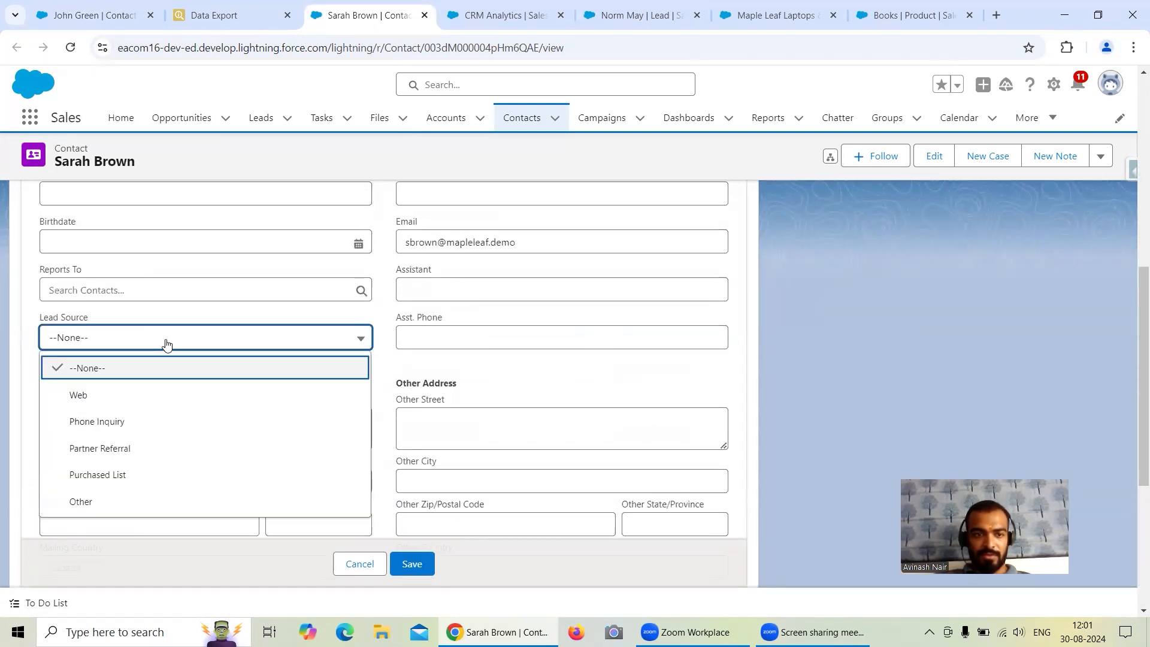
{"action": "left_click", "coordinate": [150, 396]}
{"action": "left_click", "coordinate": [418, 563]}
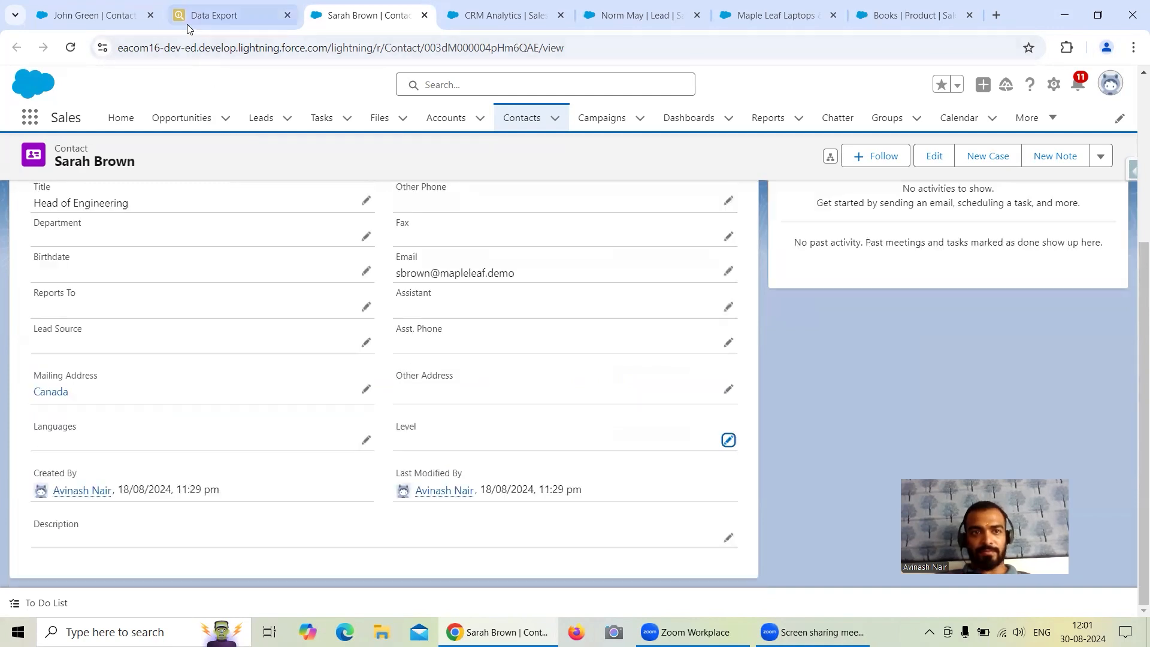
{"action": "left_click", "coordinate": [192, 18]}
{"action": "left_click", "coordinate": [581, 179]}
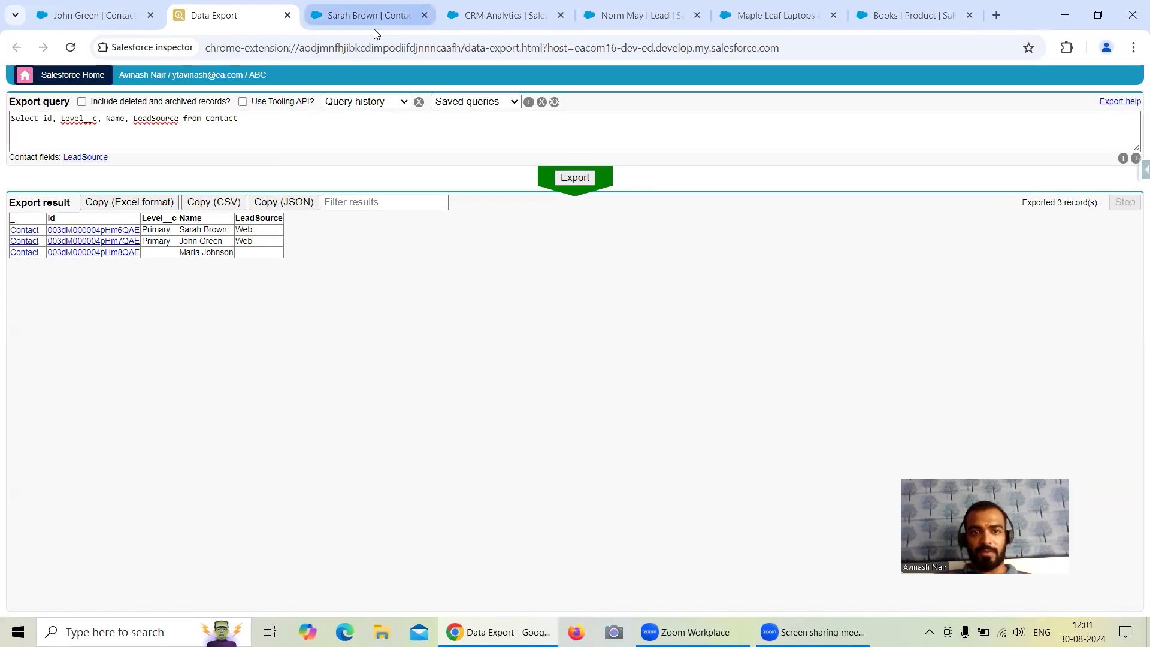
Switch to CRM Analytics and open the Connect page of the classic Data Manager used for managing dataflows.
{"action": "left_click", "coordinate": [452, 24]}
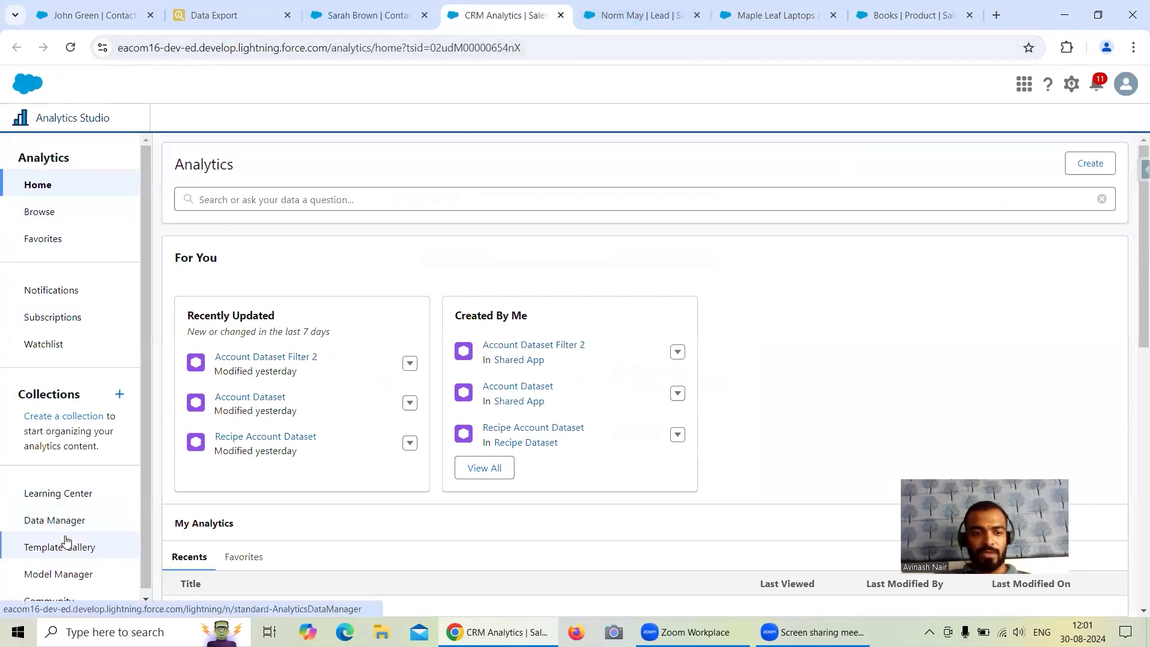
{"action": "left_click", "coordinate": [52, 521]}
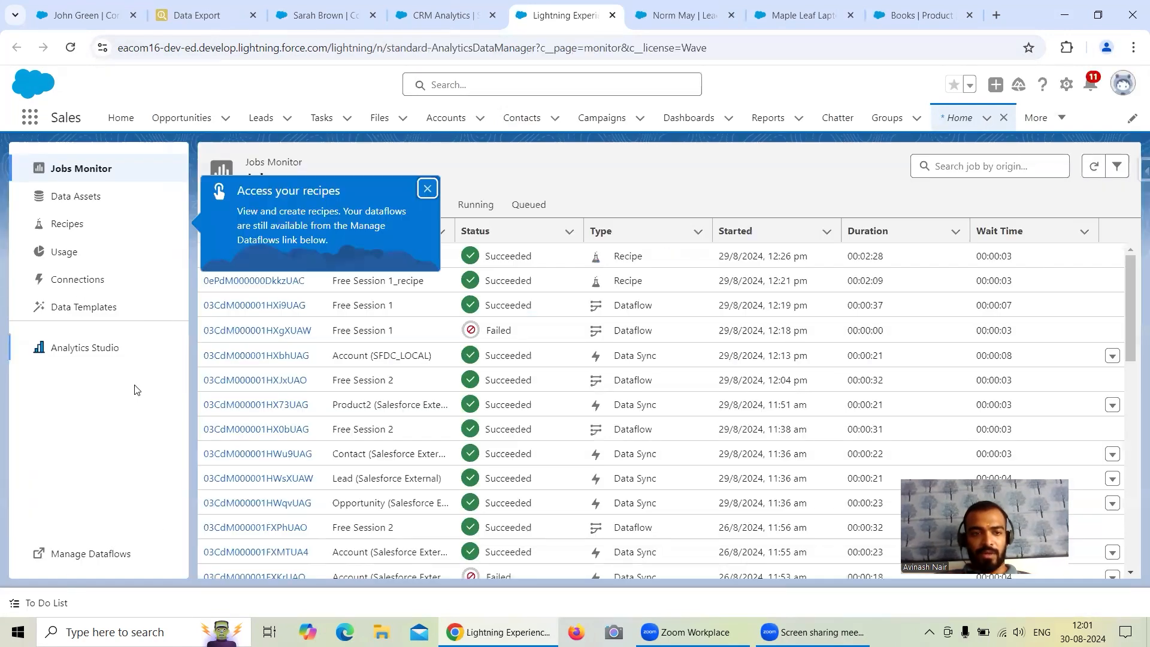
{"action": "left_click", "coordinate": [86, 553]}
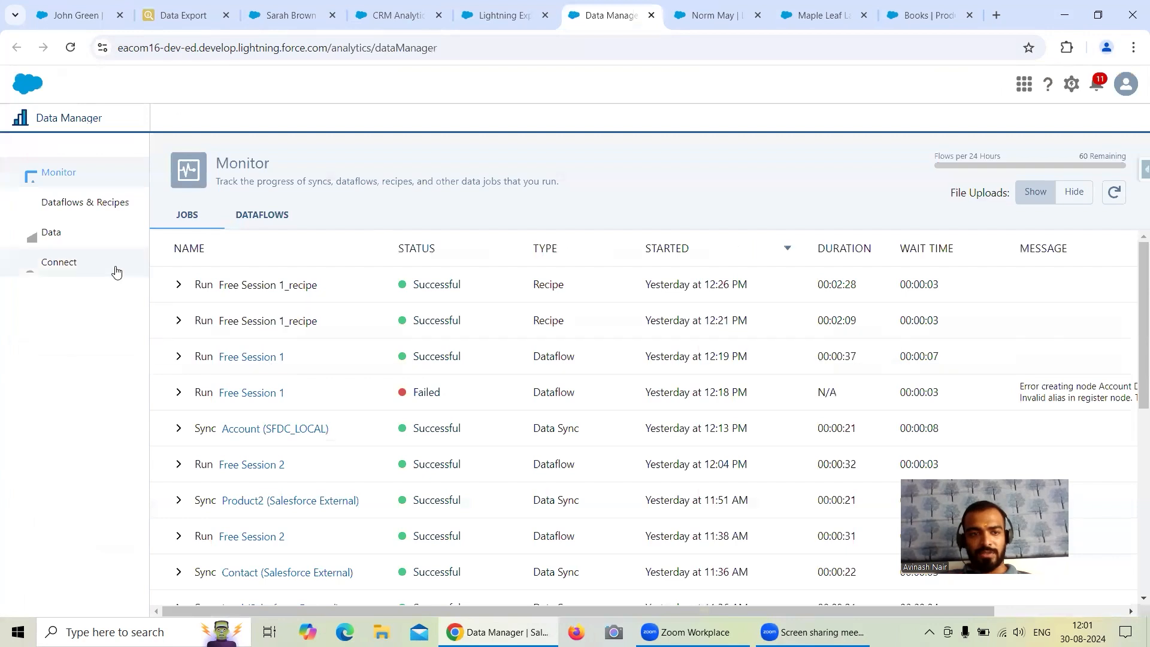
{"action": "left_click", "coordinate": [91, 266]}
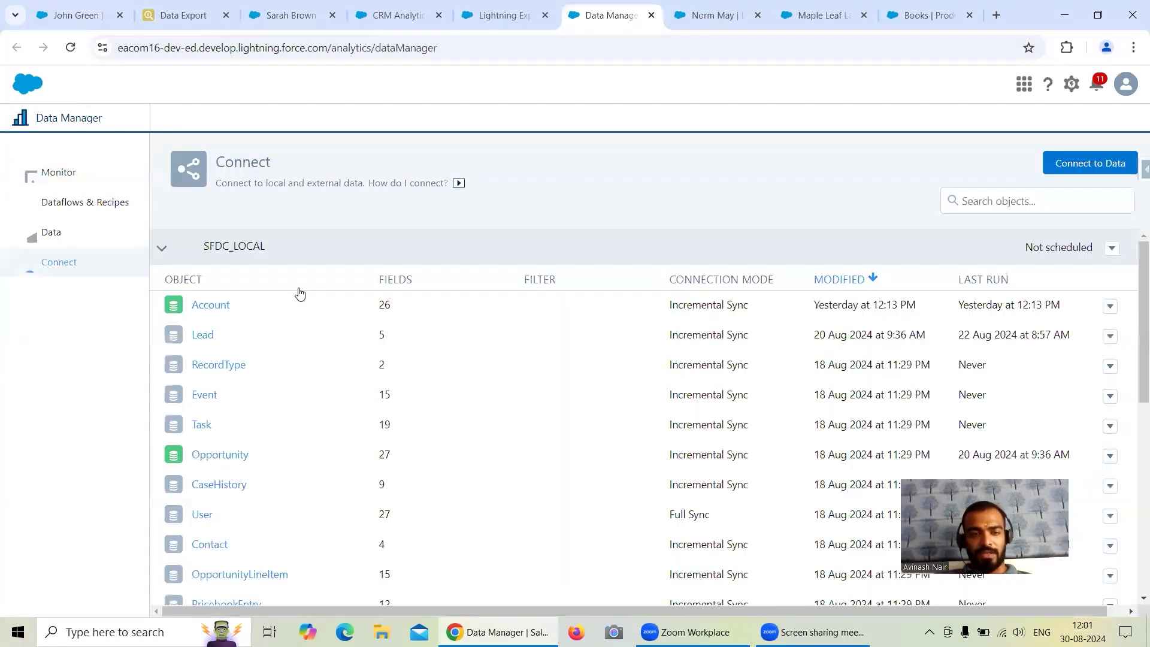
Run an incremental data sync on the Lead object of the SFDC_LOCAL connection.
{"action": "left_click", "coordinate": [1110, 336]}
{"action": "left_click", "coordinate": [954, 364]}
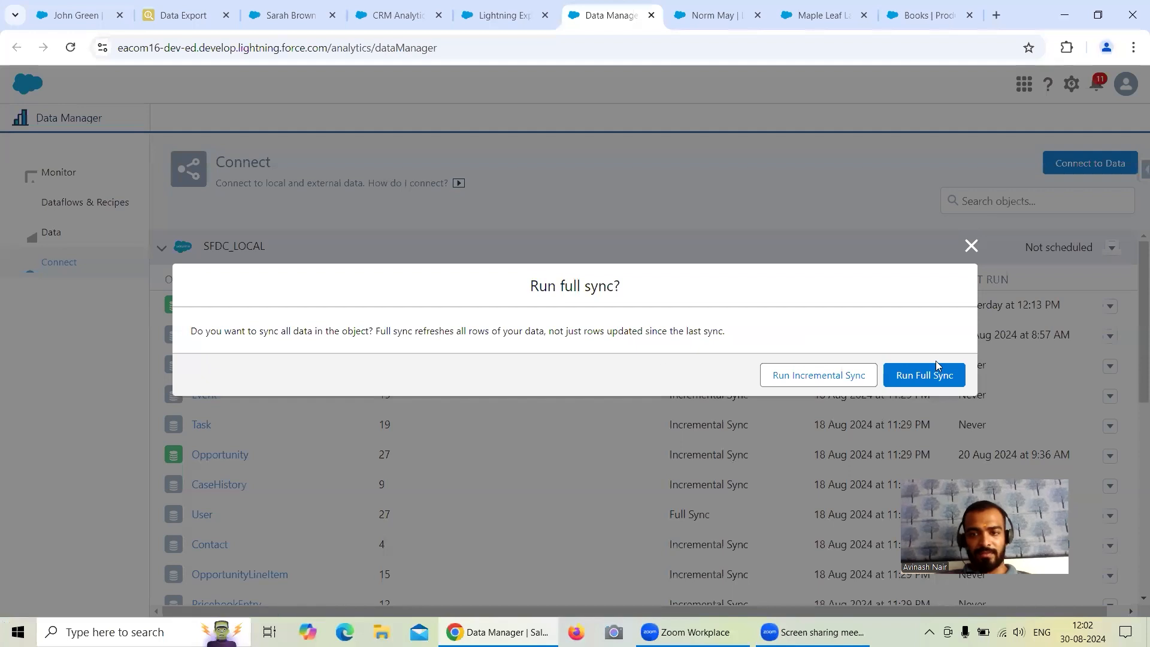
{"action": "left_click", "coordinate": [819, 375]}
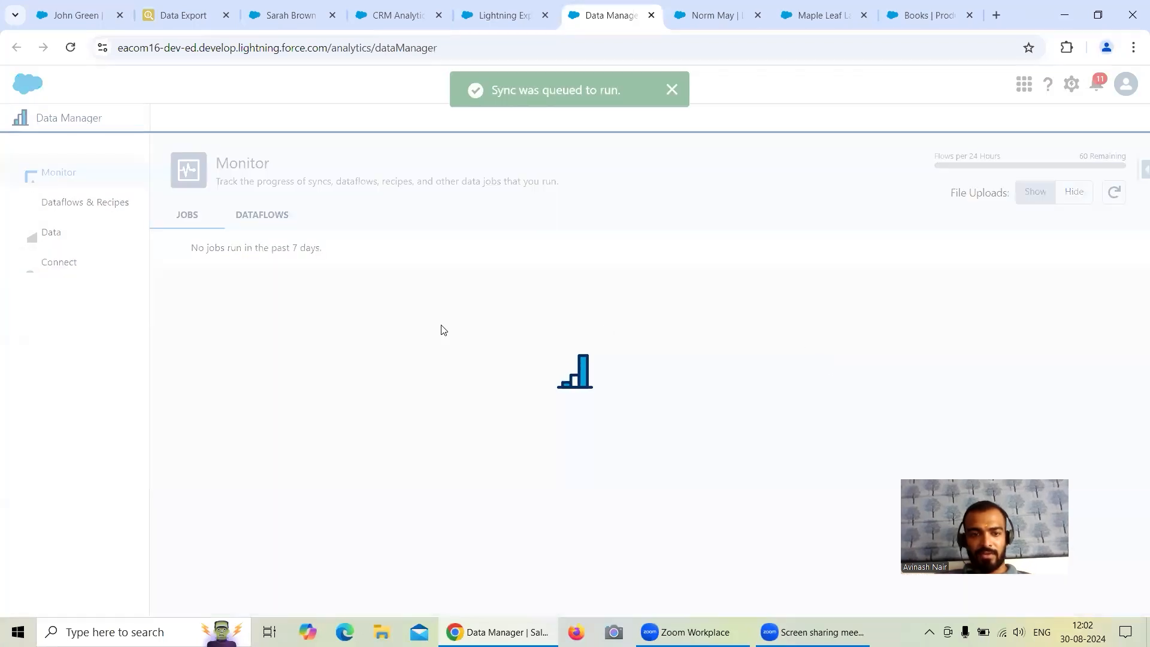
Return to the Connect page and run a full data sync on the SFDC_LOCAL Contact object.
{"action": "left_click", "coordinate": [73, 266]}
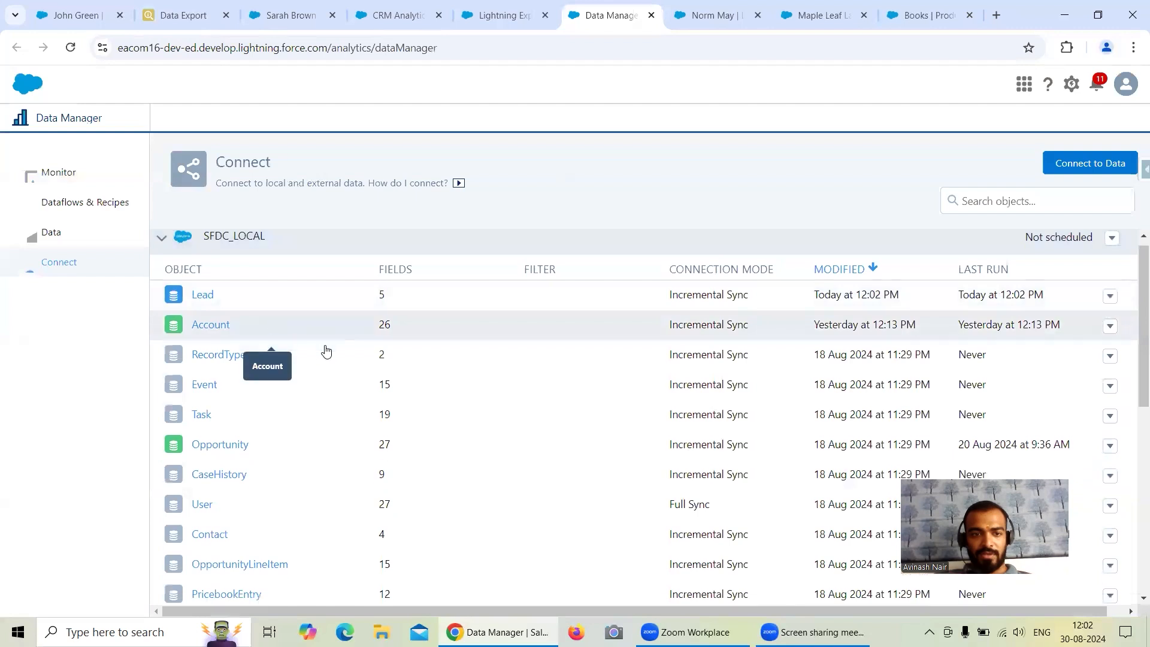
{"action": "scroll", "coordinate": [347, 357], "scroll_direction": "down", "scroll_amount": 1}
{"action": "scroll", "coordinate": [434, 362], "scroll_direction": "down", "scroll_amount": 1}
{"action": "scroll", "coordinate": [436, 363], "scroll_direction": "down", "scroll_amount": 2}
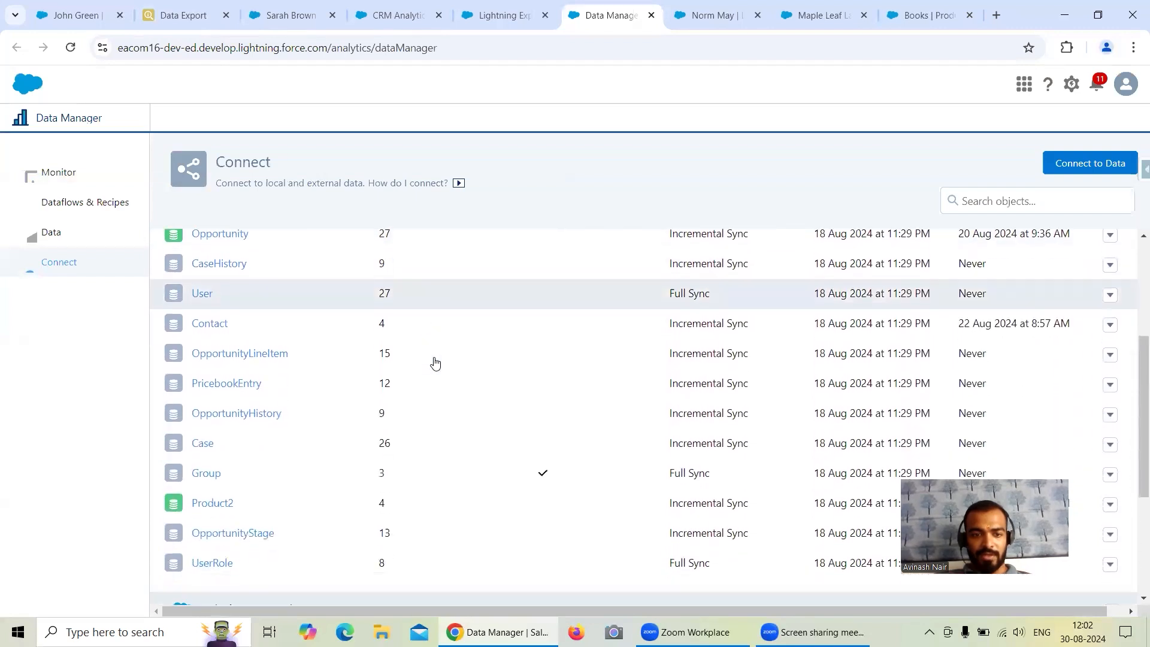
{"action": "scroll", "coordinate": [436, 362], "scroll_direction": "up", "scroll_amount": 4}
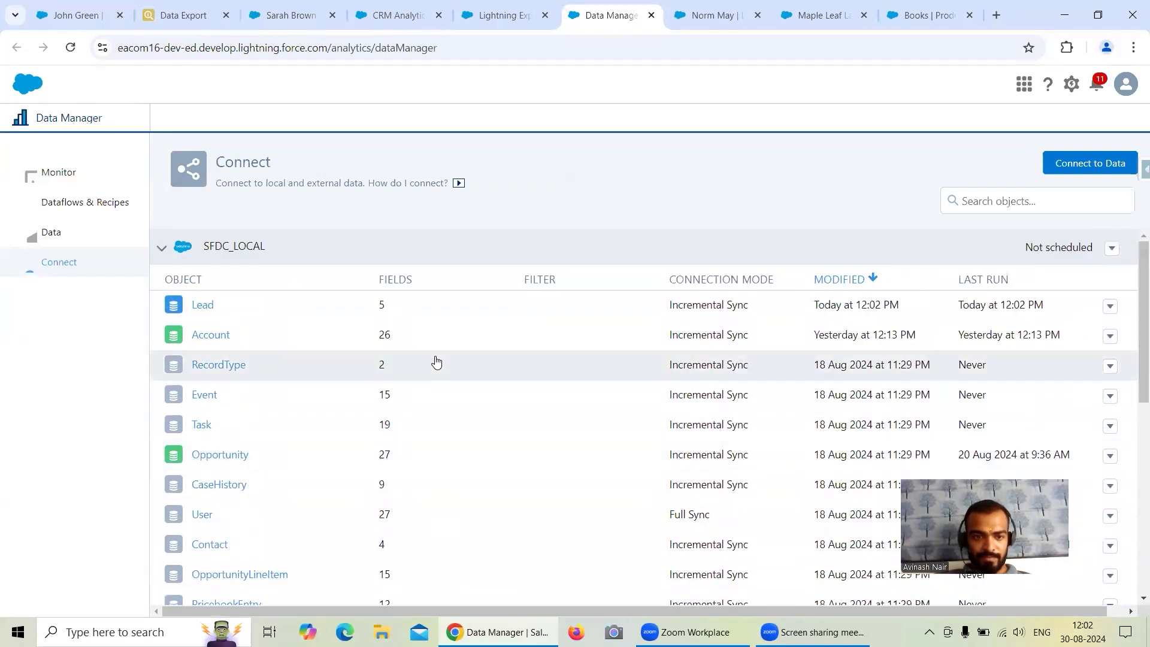
{"action": "scroll", "coordinate": [436, 362], "scroll_direction": "down", "scroll_amount": 1}
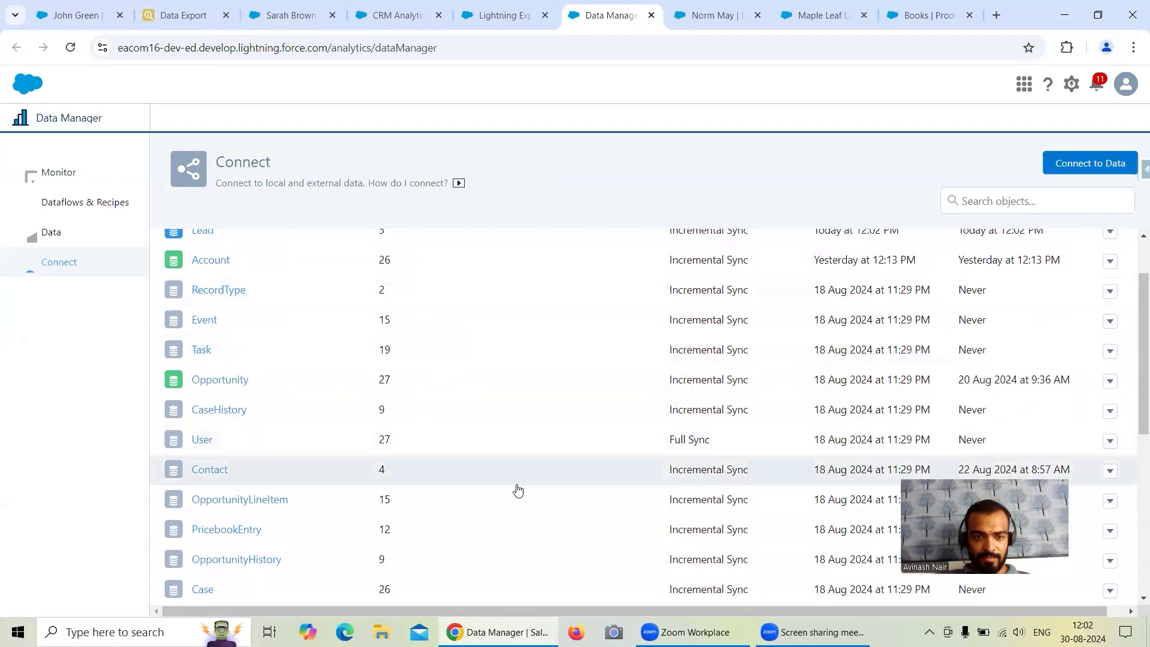
{"action": "left_click", "coordinate": [1110, 471]}
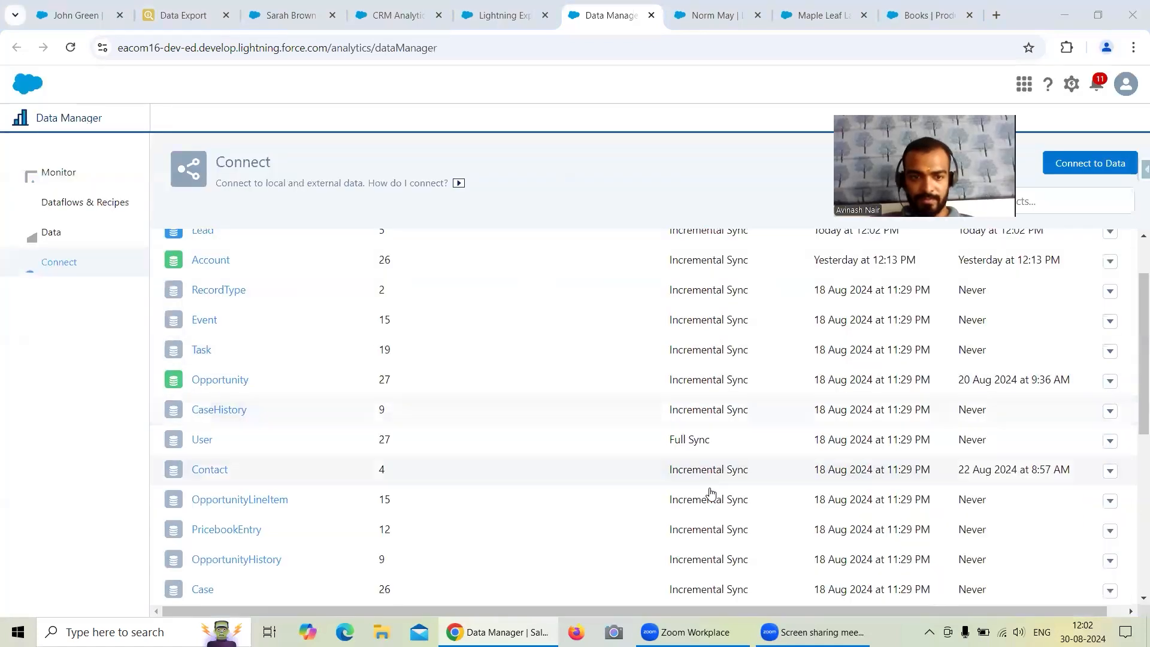
{"action": "left_click", "coordinate": [1110, 471]}
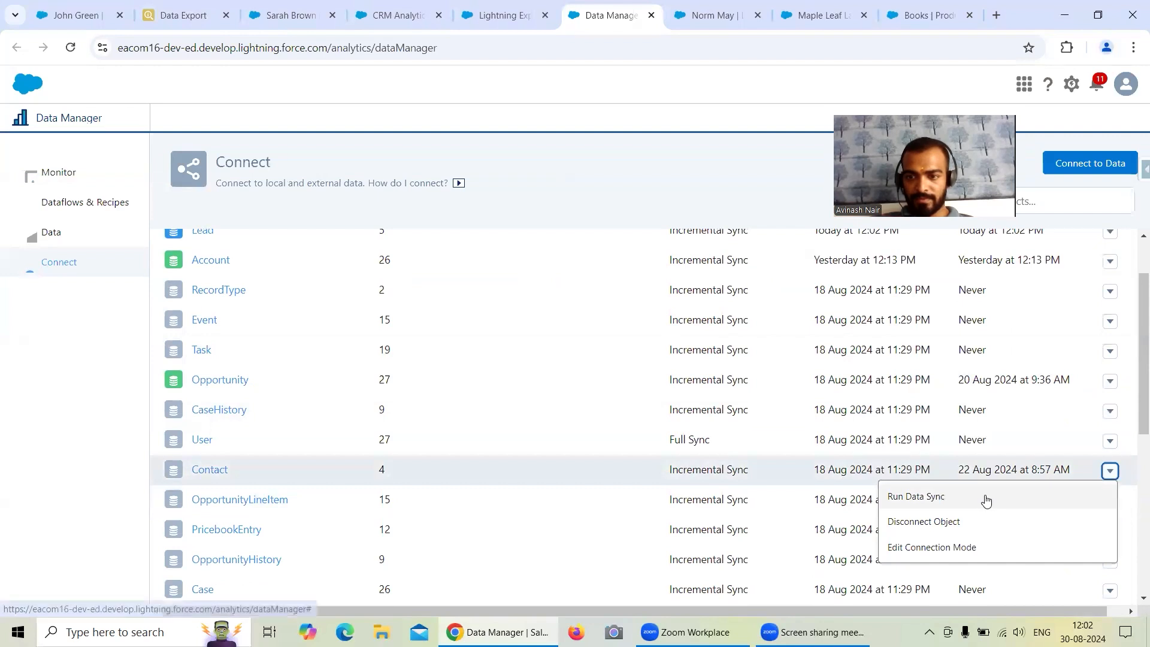
{"action": "left_click", "coordinate": [987, 501]}
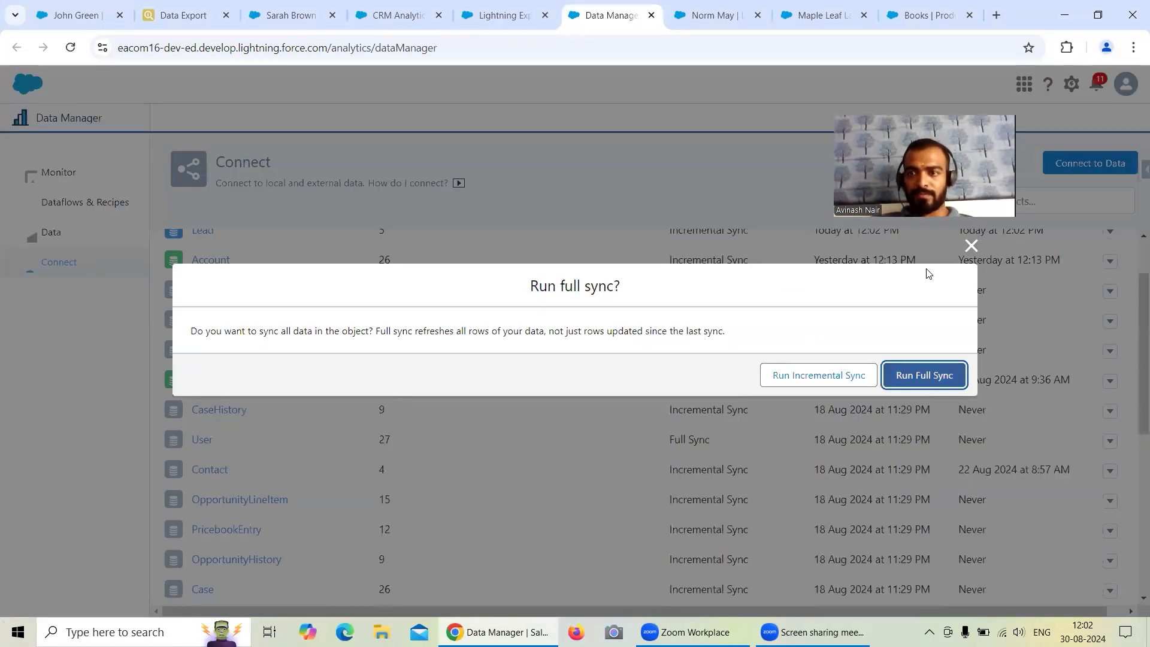
{"action": "left_click", "coordinate": [925, 375]}
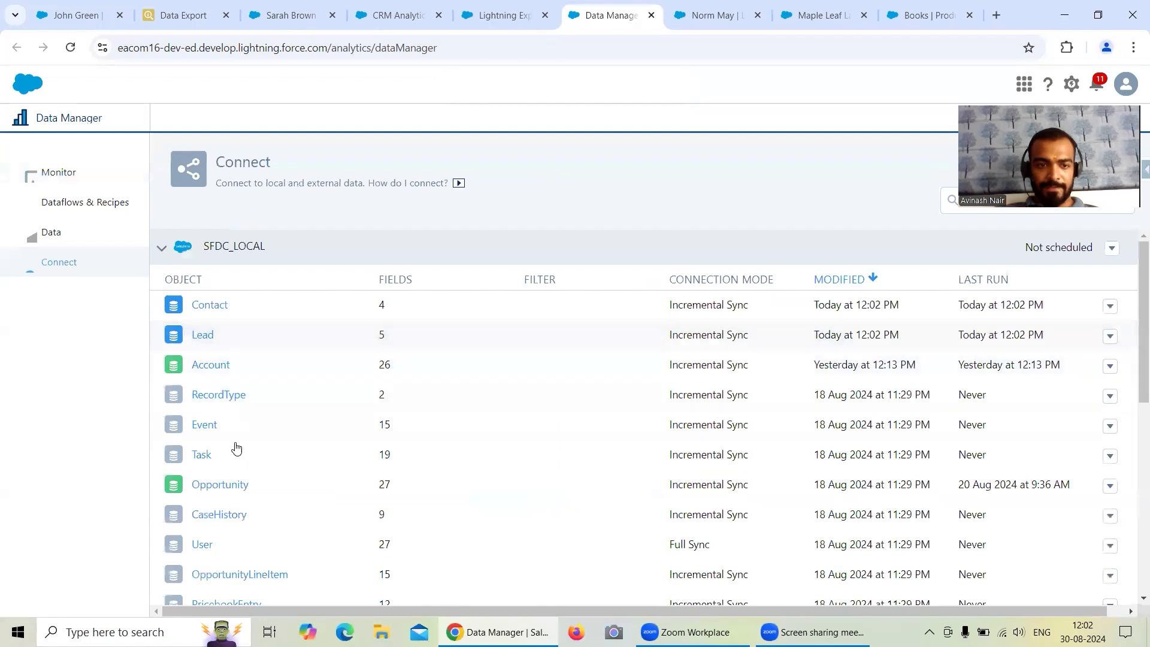
Run a full data sync on the Opportunity object of the SFDC_LOCAL connection.
{"action": "left_click", "coordinate": [1110, 486]}
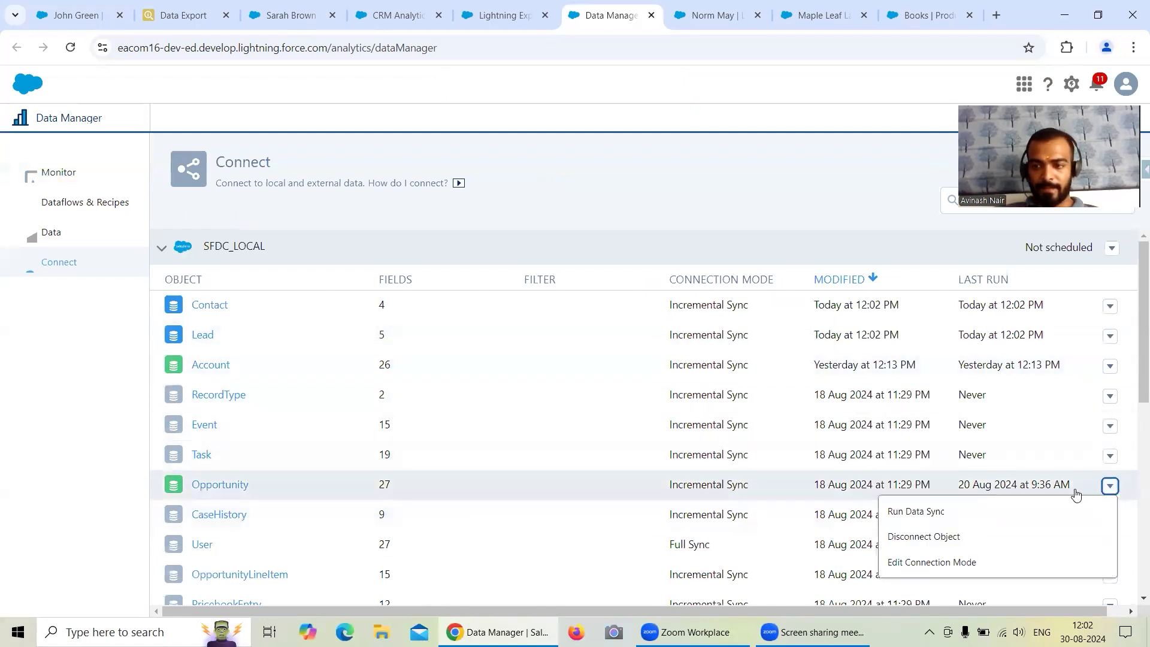
{"action": "left_click", "coordinate": [952, 513]}
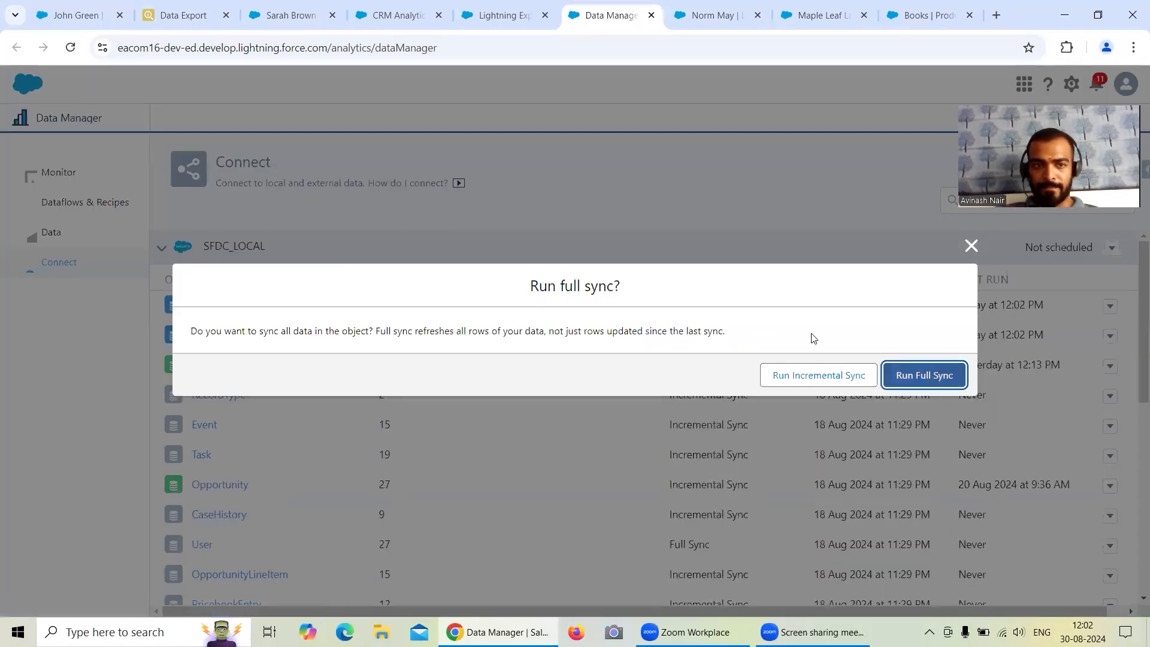
{"action": "key", "text": "Return"}
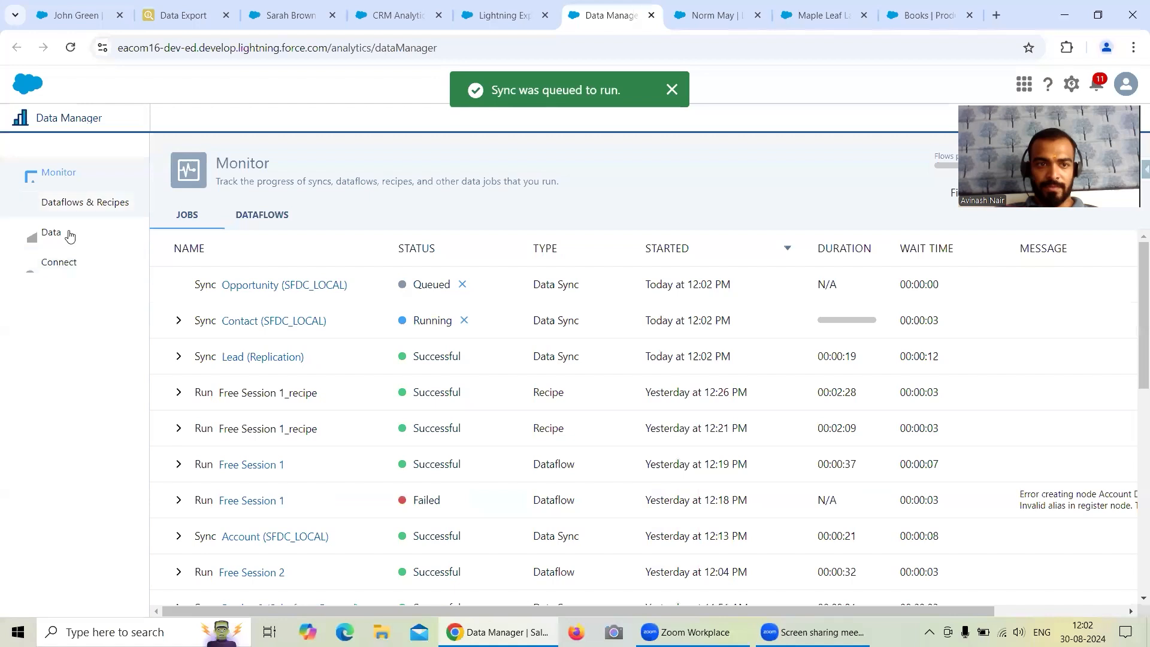
Return to the Connect page and run a full data sync on the SFDC_LOCAL Product2 object.
{"action": "left_click", "coordinate": [70, 272]}
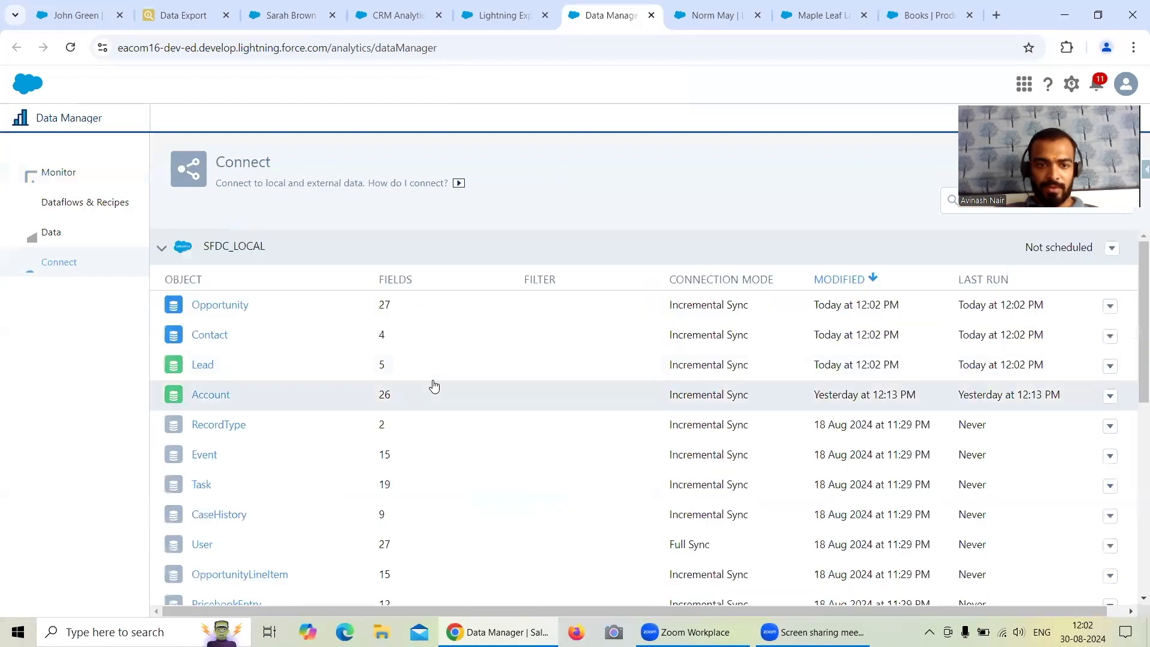
{"action": "scroll", "coordinate": [433, 385], "scroll_direction": "down", "scroll_amount": 2}
{"action": "scroll", "coordinate": [433, 385], "scroll_direction": "down", "scroll_amount": 3}
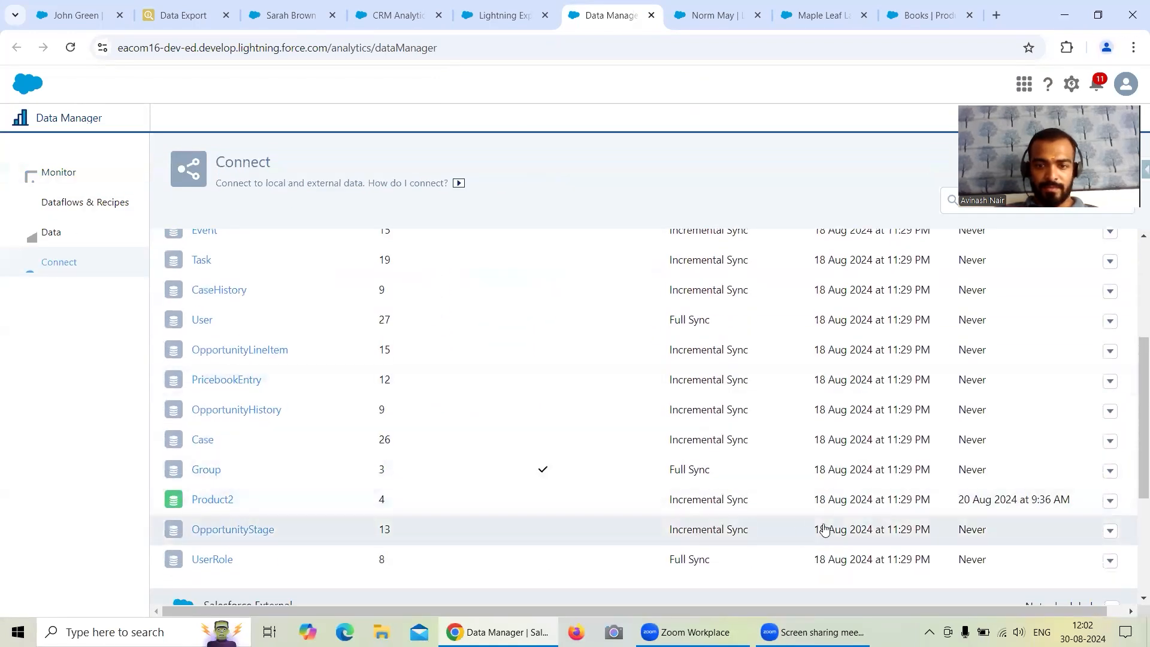
{"action": "left_click", "coordinate": [1110, 501]}
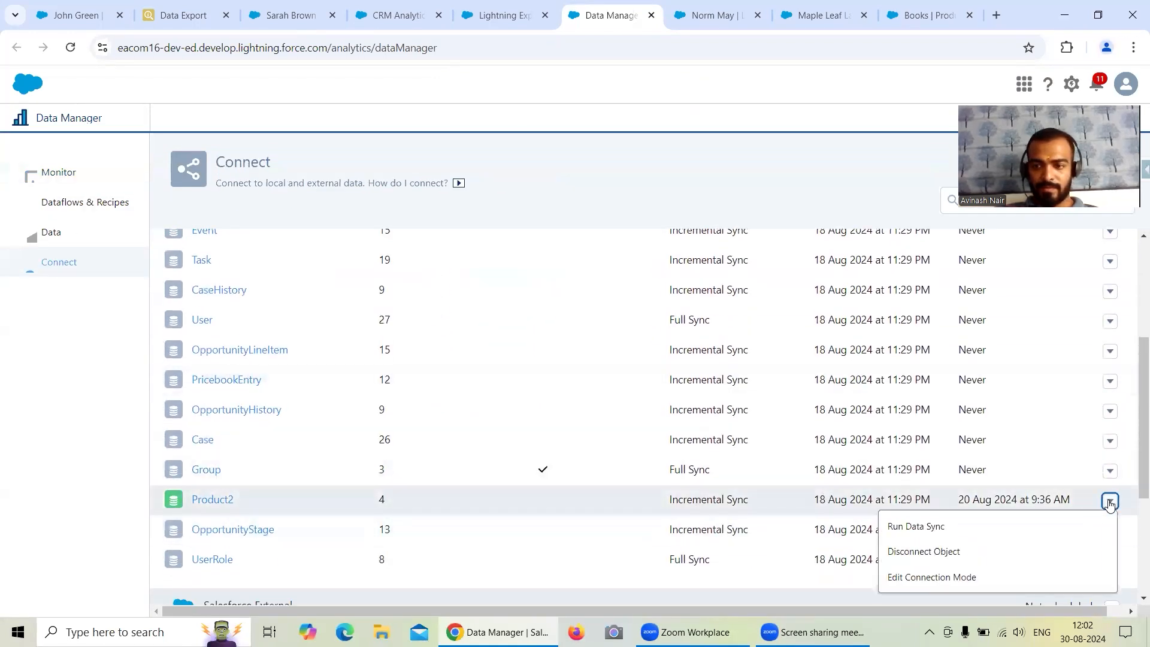
{"action": "left_click", "coordinate": [947, 525]}
{"action": "left_click", "coordinate": [897, 376]}
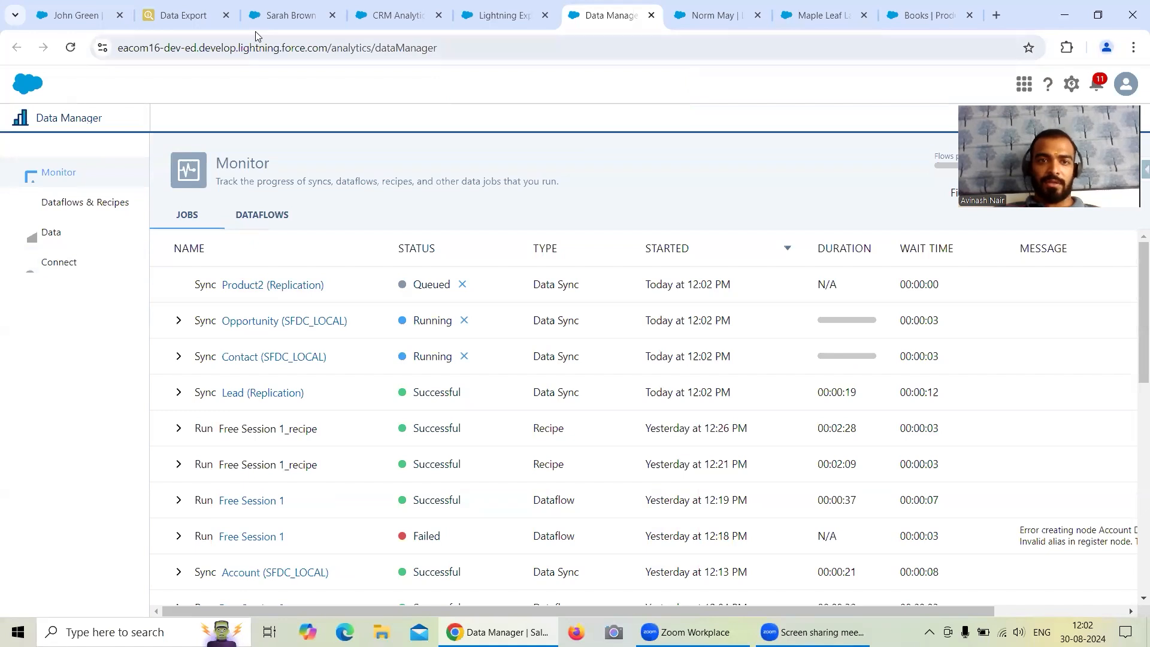
Open the Free Session 1 dataflow in the editor and bring its Contact nodes into view.
{"action": "left_click", "coordinate": [90, 202]}
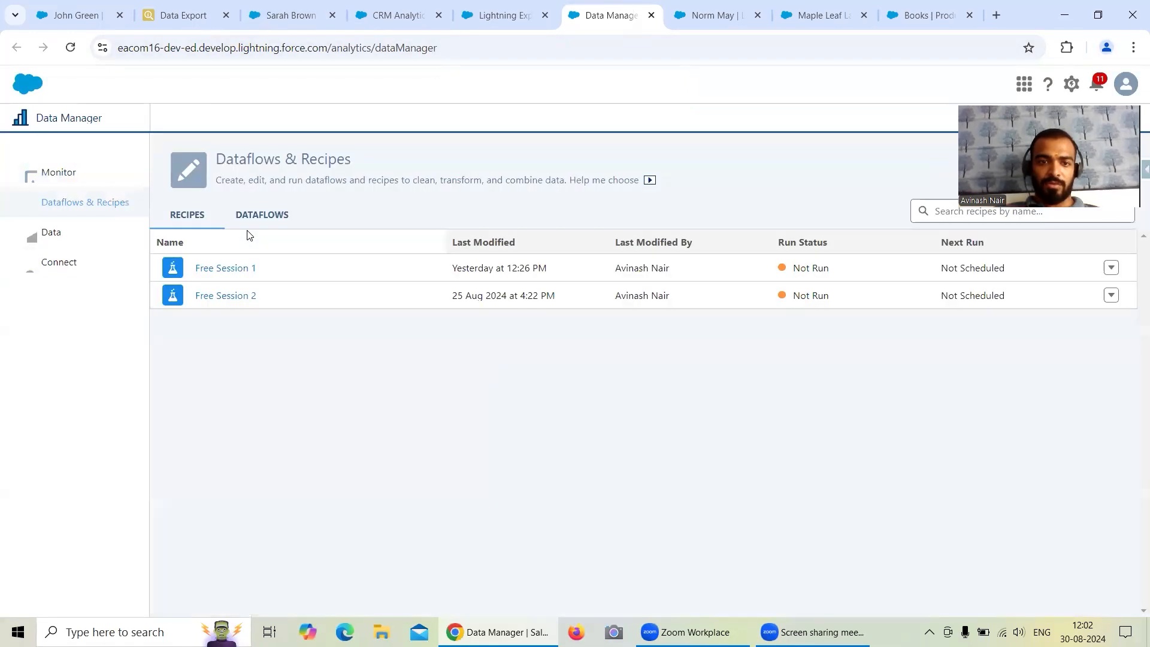
{"action": "left_click", "coordinate": [254, 215]}
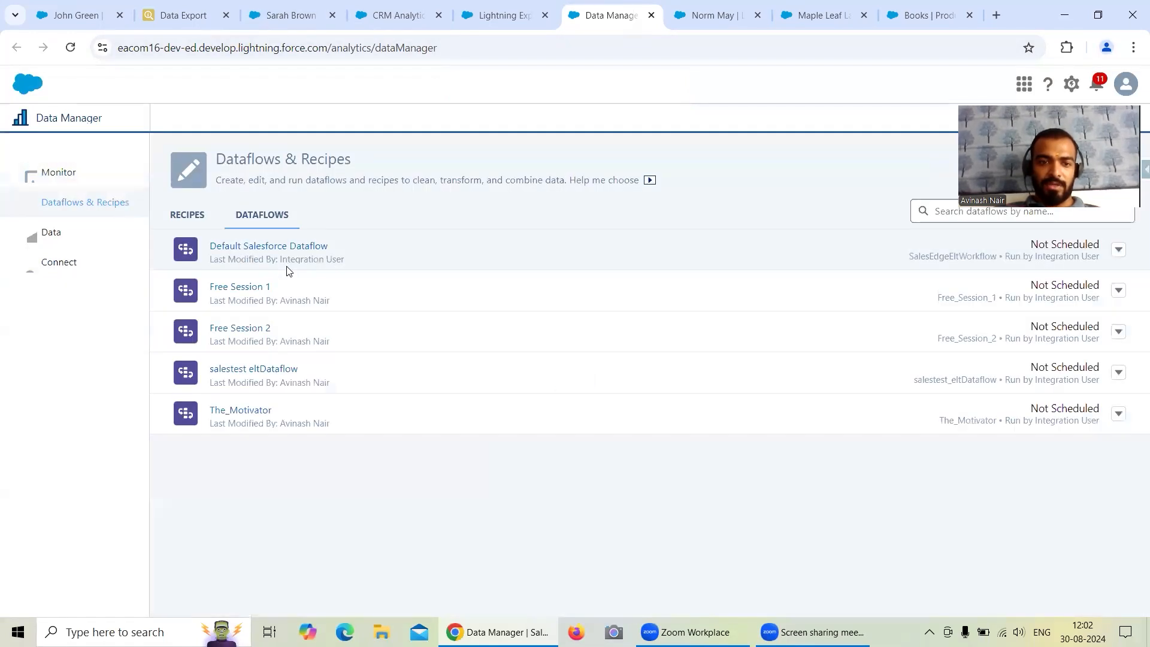
{"action": "left_click", "coordinate": [267, 290]}
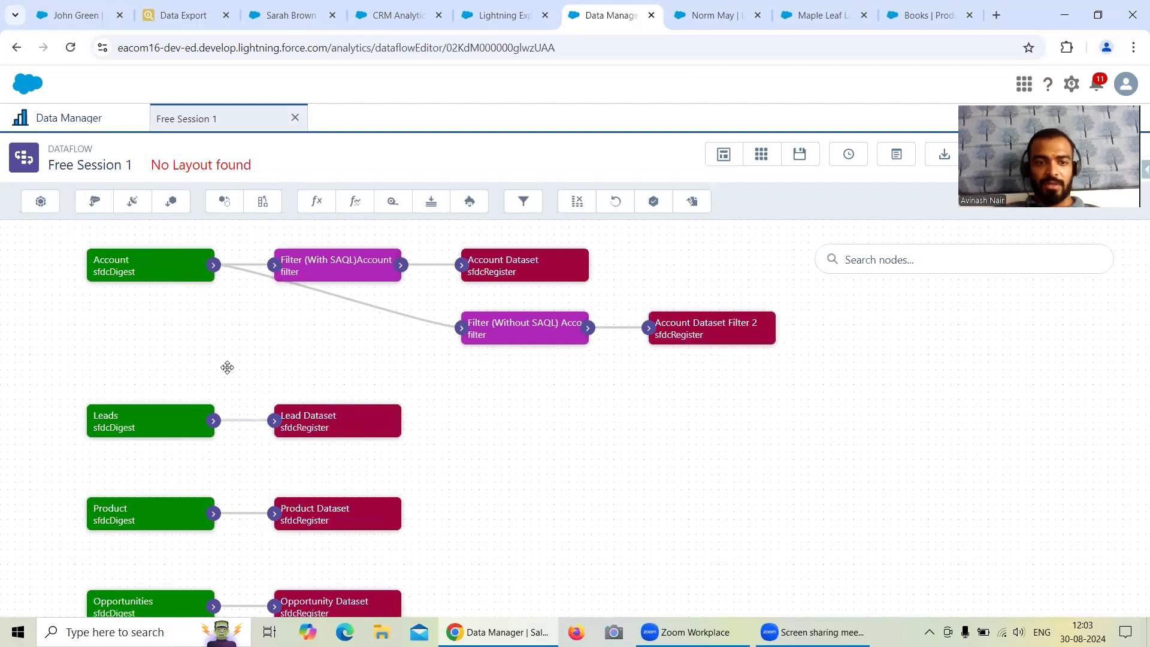
{"action": "left_click_drag", "start_coordinate": [722, 497], "coordinate": [773, 404]}
{"action": "scroll", "coordinate": [700, 445], "scroll_direction": "down", "scroll_amount": 3}
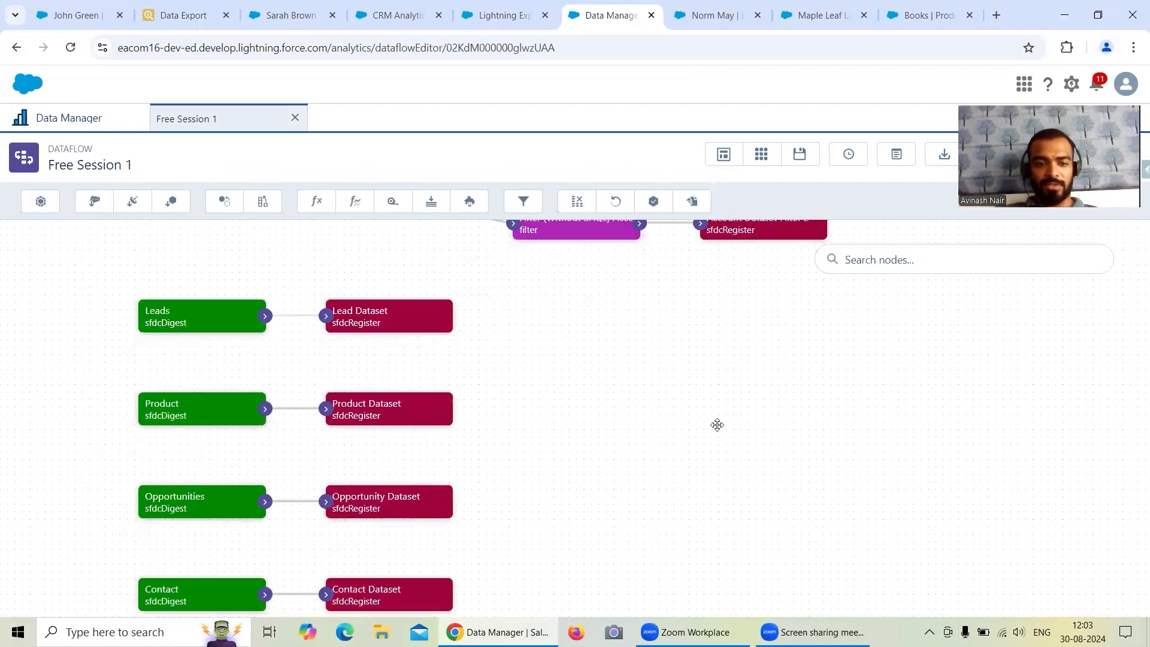
Start a new filter node named "Filter On Contact" with the Contact node as its source.
{"action": "left_click", "coordinate": [519, 204]}
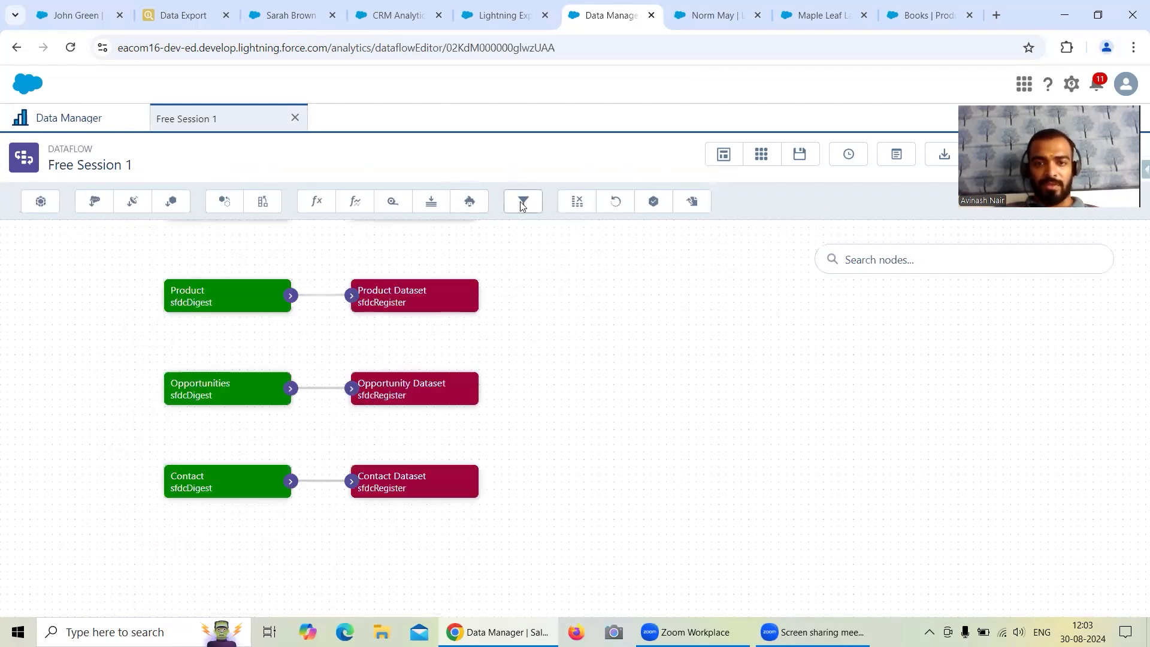
{"action": "type", "text": "Filter On Contact"}
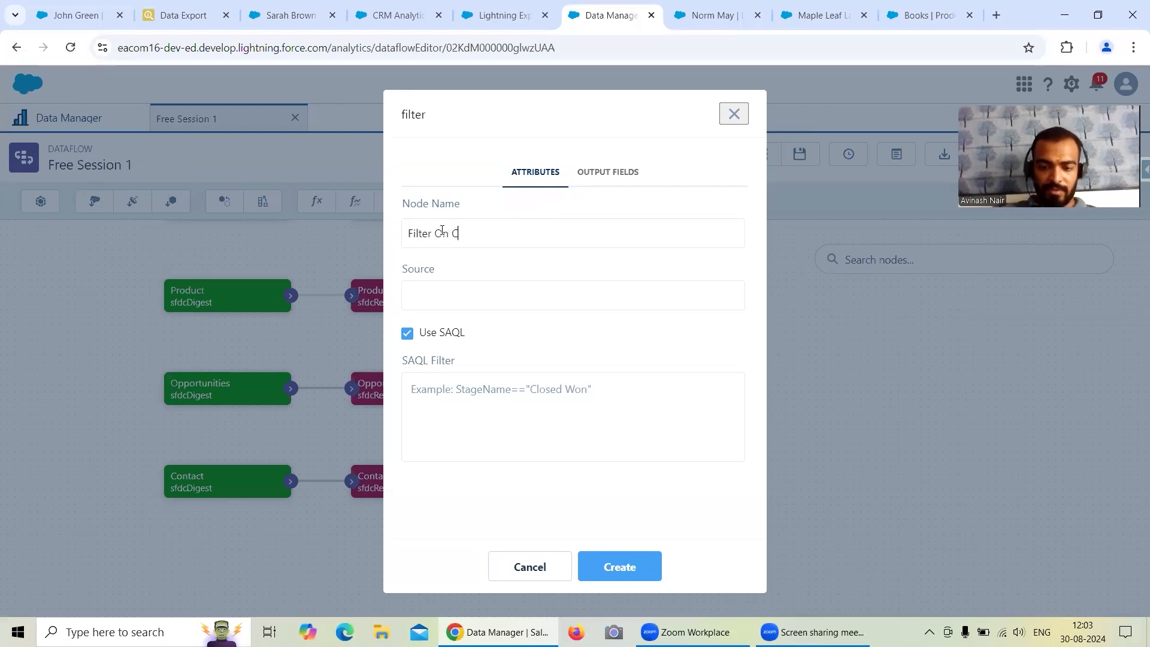
{"action": "left_click", "coordinate": [459, 307]}
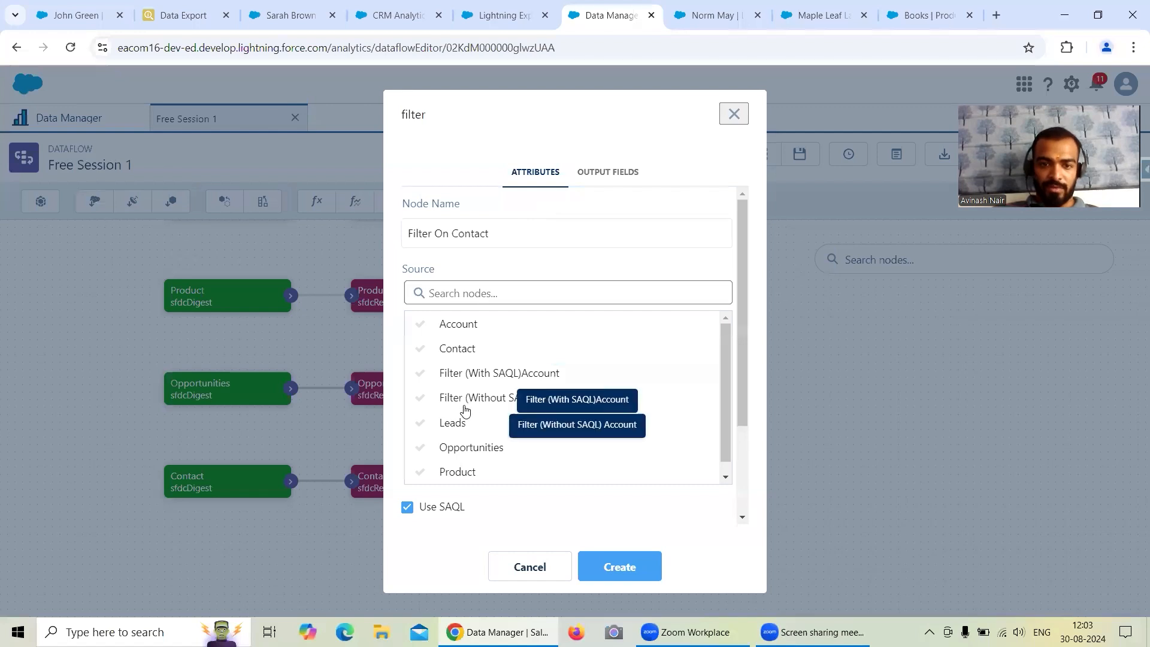
{"action": "scroll", "coordinate": [485, 411], "scroll_direction": "down", "scroll_amount": 1}
{"action": "left_click", "coordinate": [459, 336]}
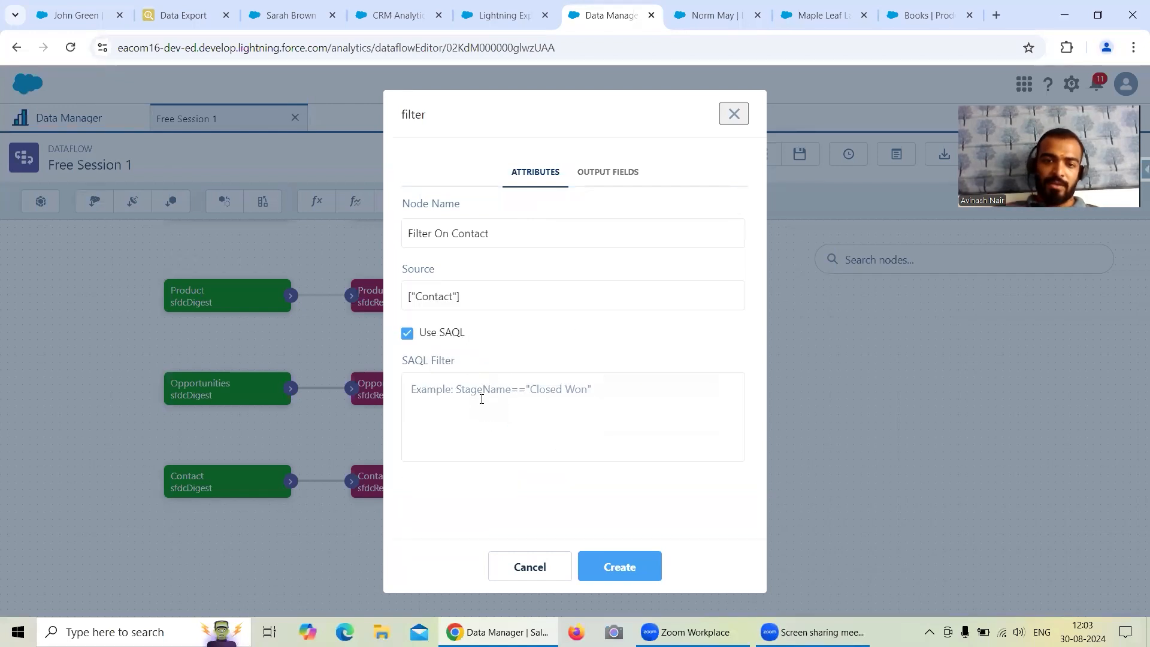
Consult the Contact query and its exported field values in Data Export for writing the SAQL filter.
{"action": "left_click", "coordinate": [478, 375]}
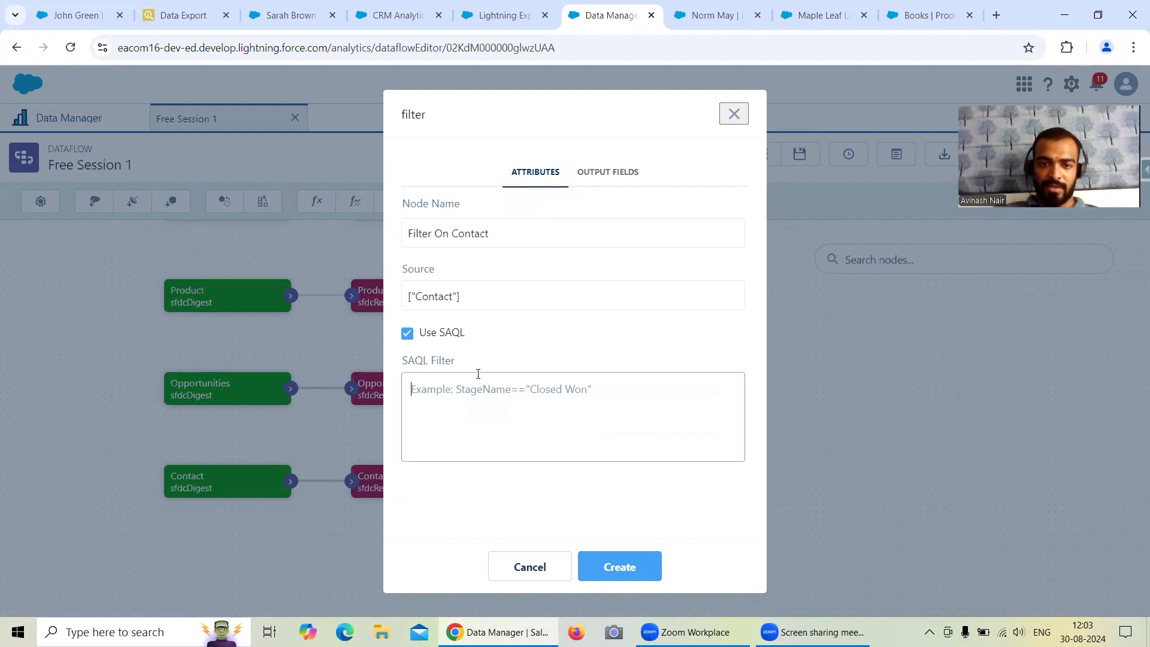
{"action": "left_click", "coordinate": [191, 17]}
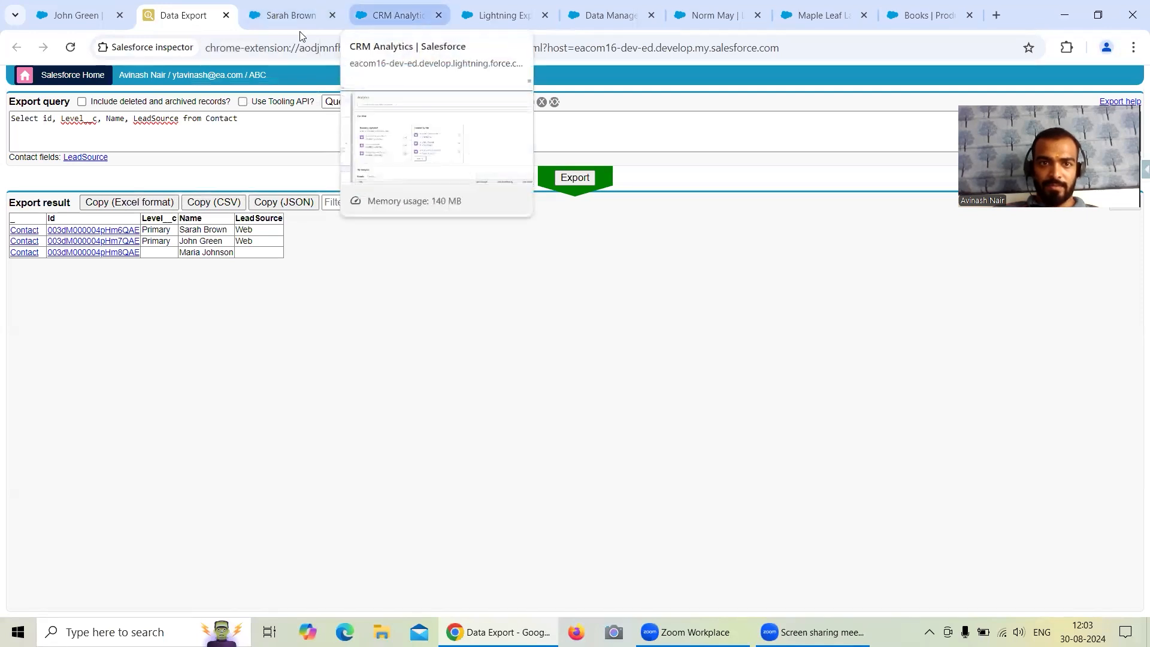
Set the filter node's SAQL filter to LeadSource == "Web" using the field name from the Contact query, and create the node.
{"action": "double_click", "coordinate": [144, 118]}
{"action": "key", "text": "ctrl+c"}
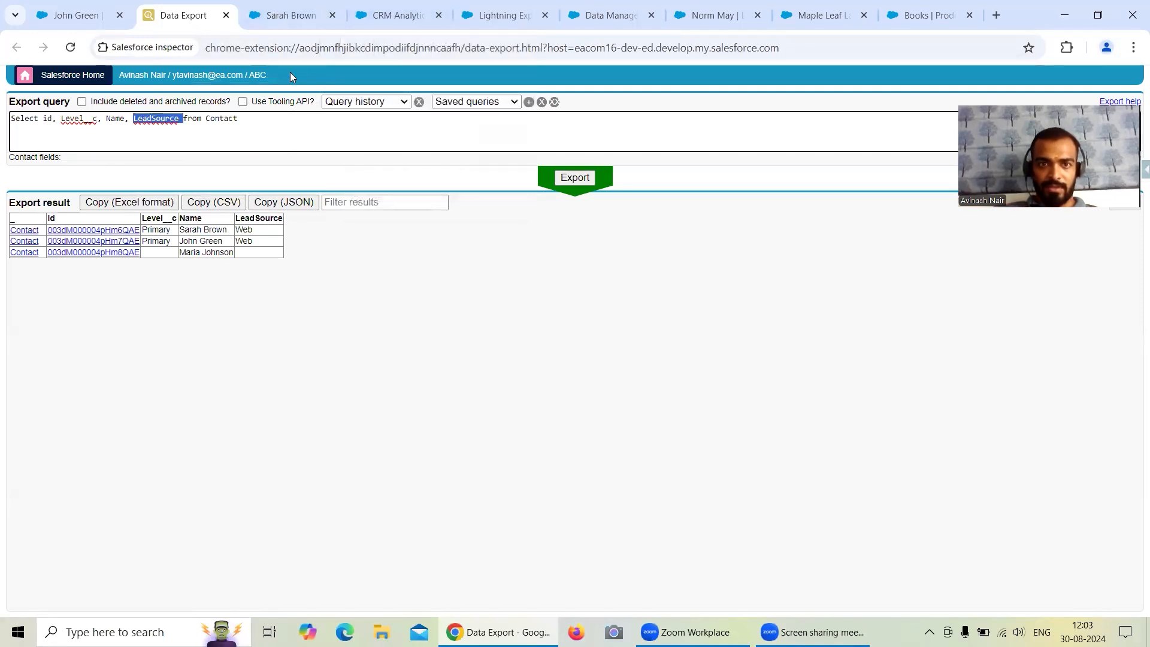
{"action": "left_click", "coordinate": [487, 20]}
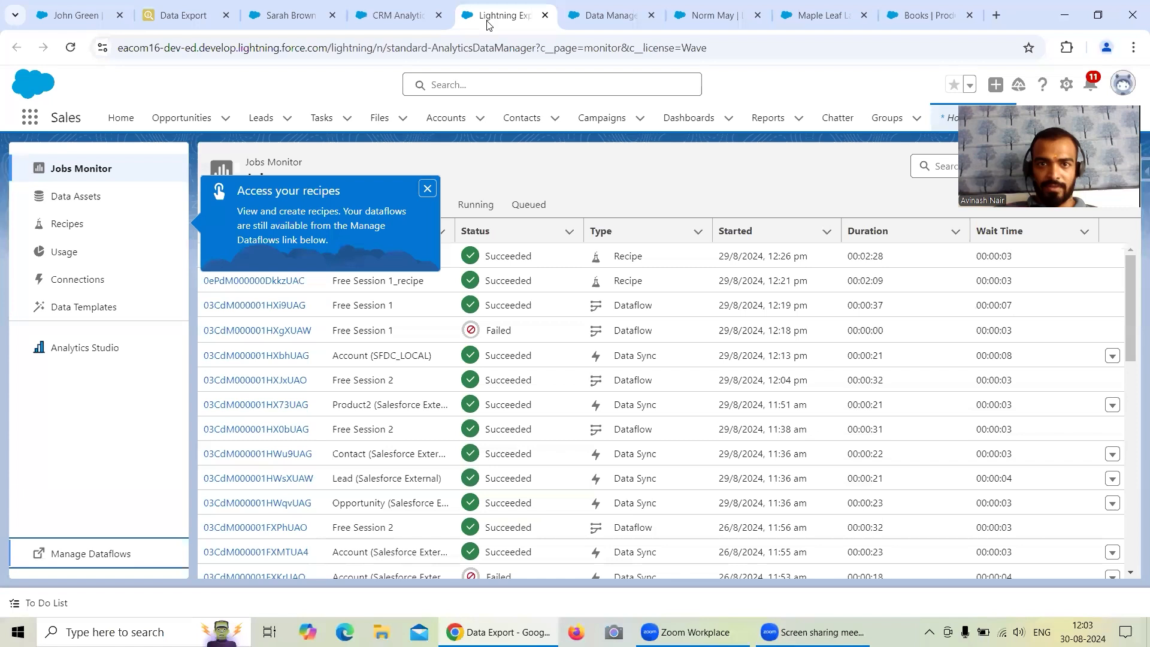
{"action": "left_click", "coordinate": [583, 25]}
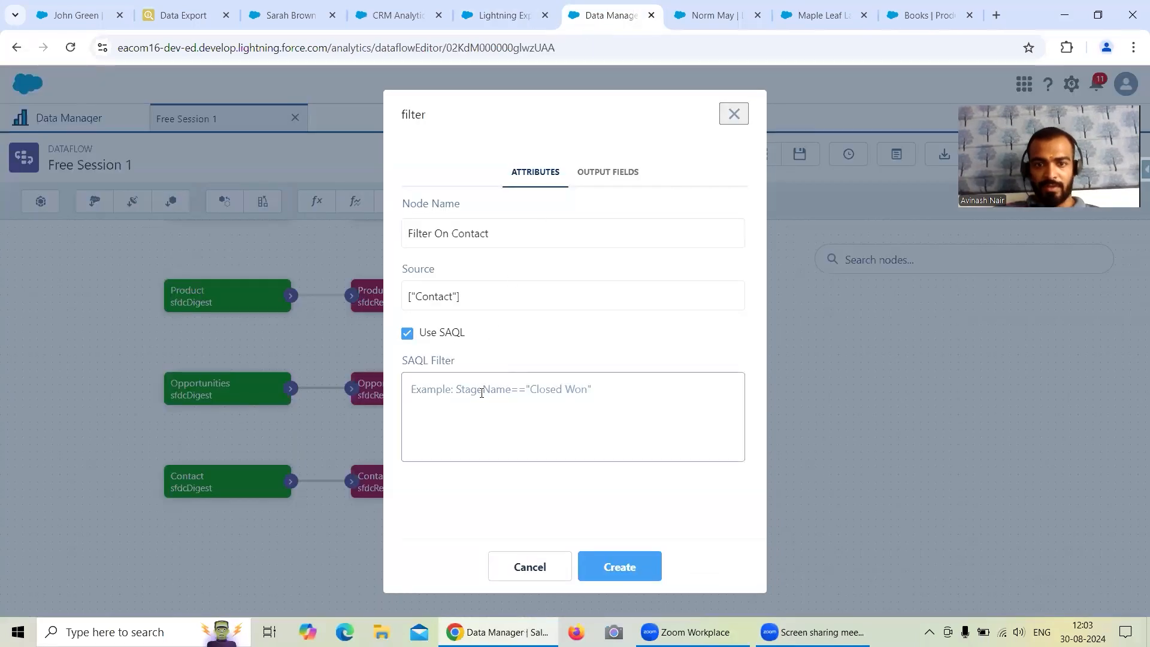
{"action": "key", "text": "ctrl+v"}
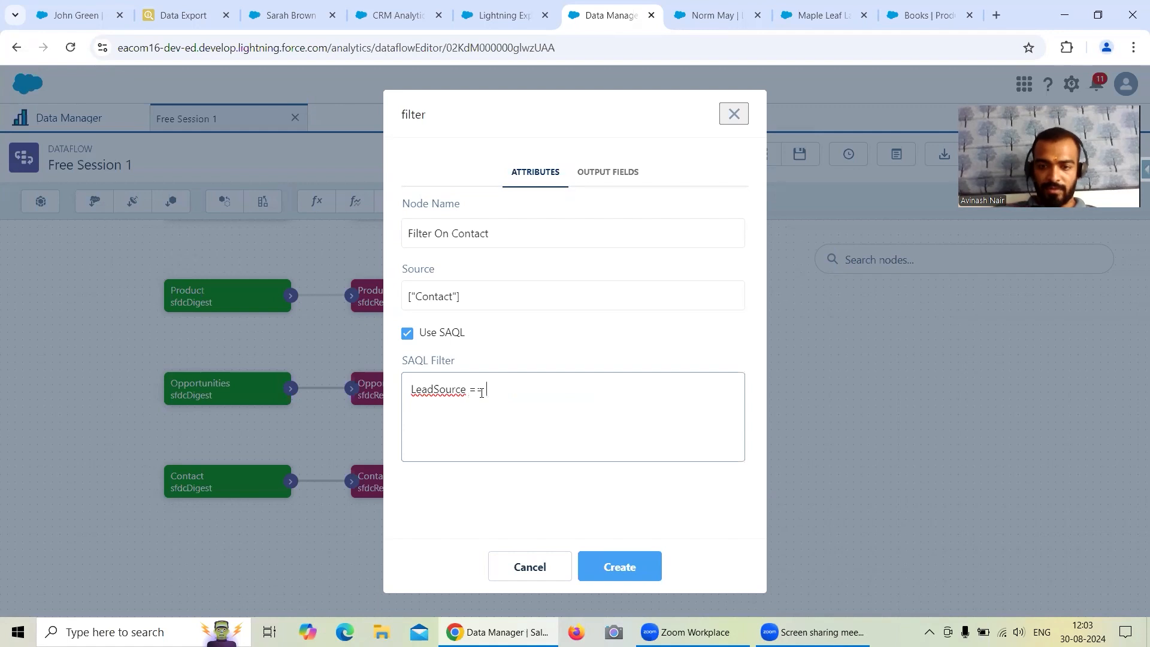
{"action": "type", "text": "Web"}
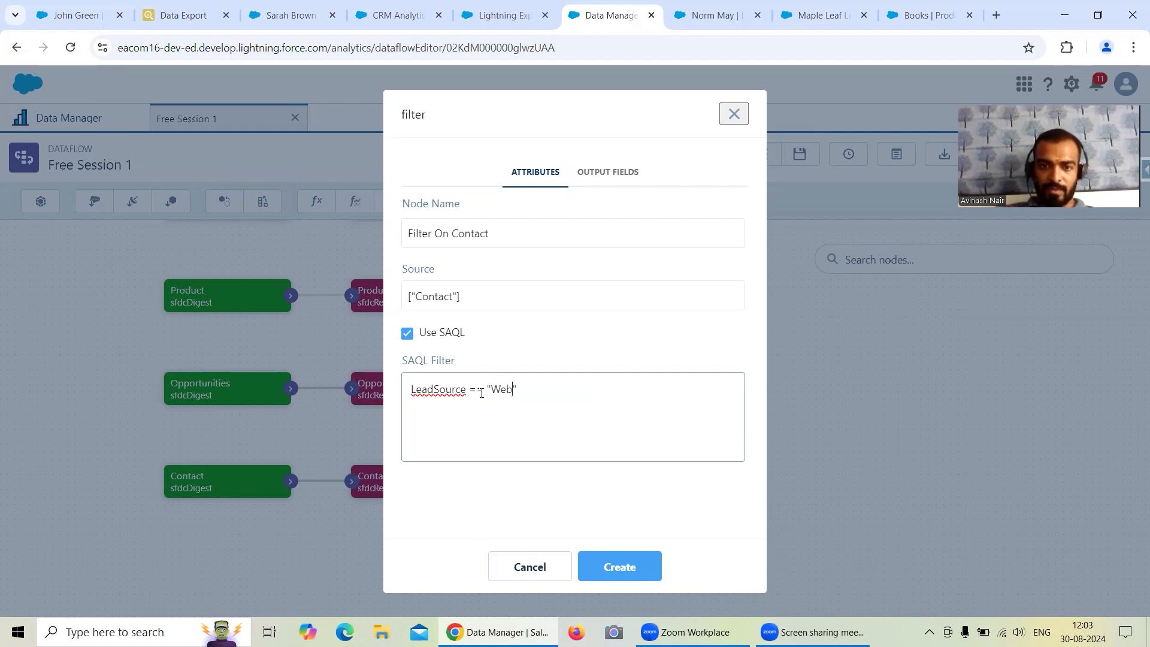
{"action": "left_click", "coordinate": [618, 576]}
Move the Contact Dataset node clear of the Contact node and connect the Filter On Contact node's output to it.
{"action": "left_click_drag", "start_coordinate": [419, 495], "coordinate": [753, 450]}
{"action": "left_click_drag", "start_coordinate": [479, 544], "coordinate": [688, 447]}
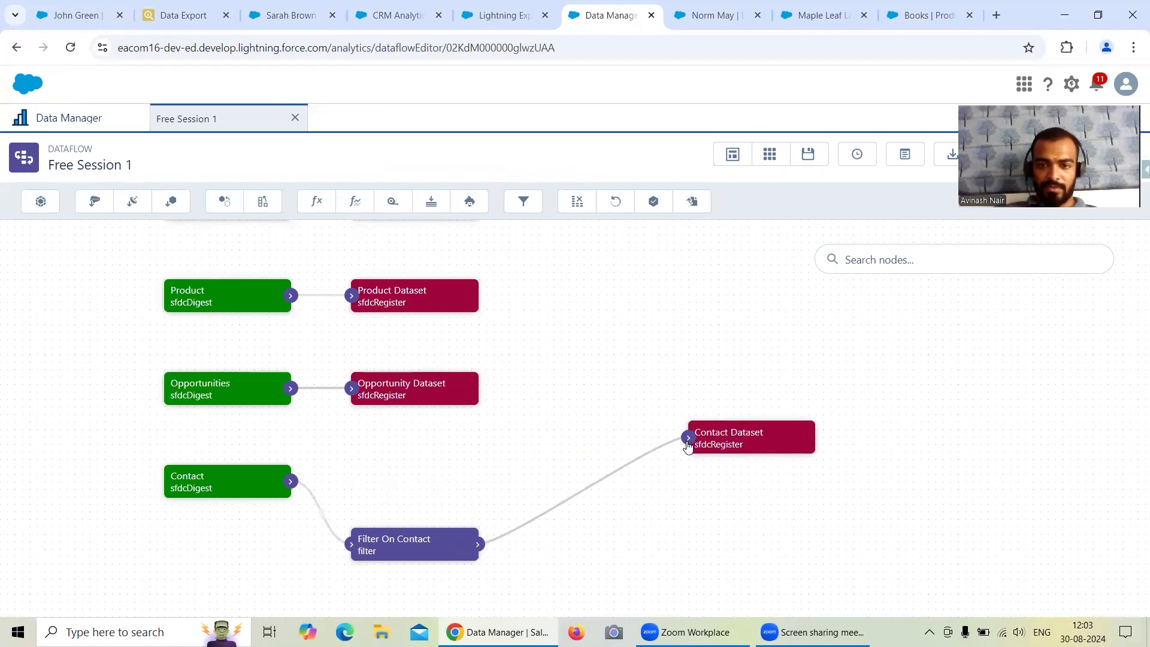
{"action": "left_click_drag", "start_coordinate": [594, 342], "coordinate": [587, 360]}
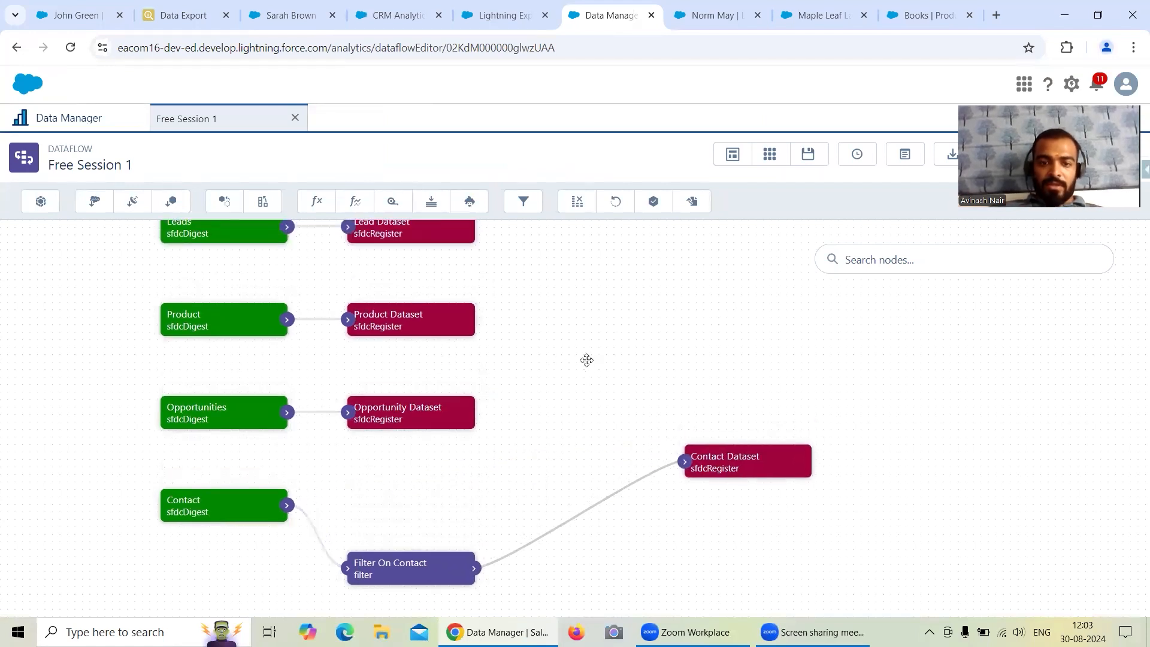
Rename the Filter On Contact node as "Filter (With SAQL) On Contact" and save it.
{"action": "left_click", "coordinate": [419, 568]}
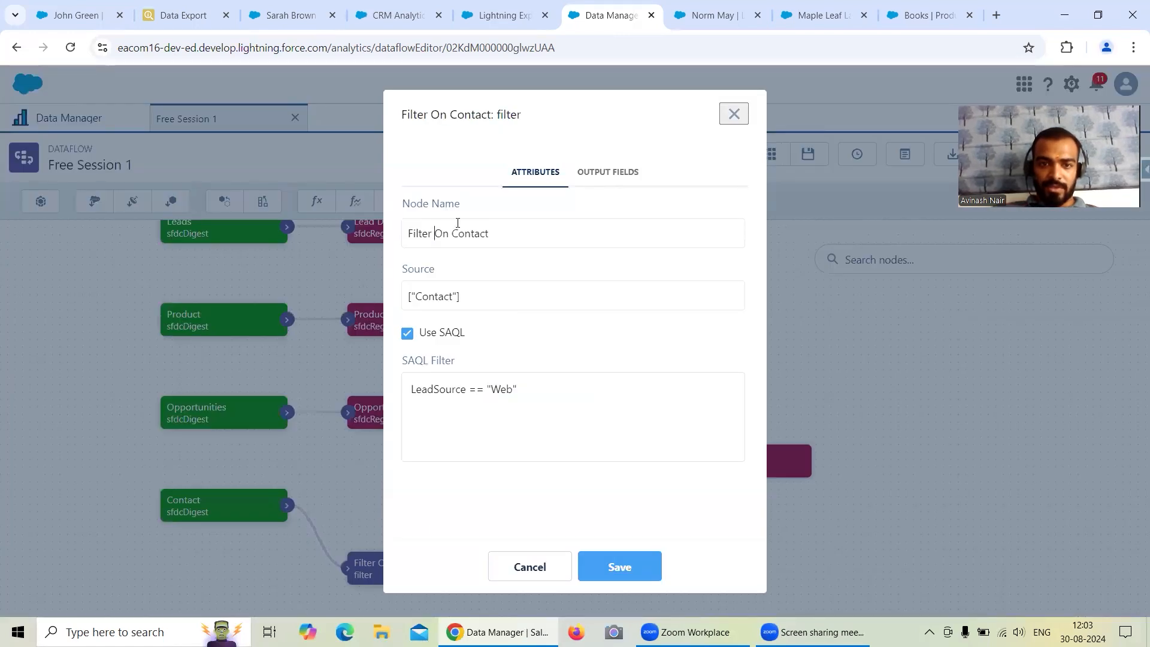
{"action": "type", "text": "()"}
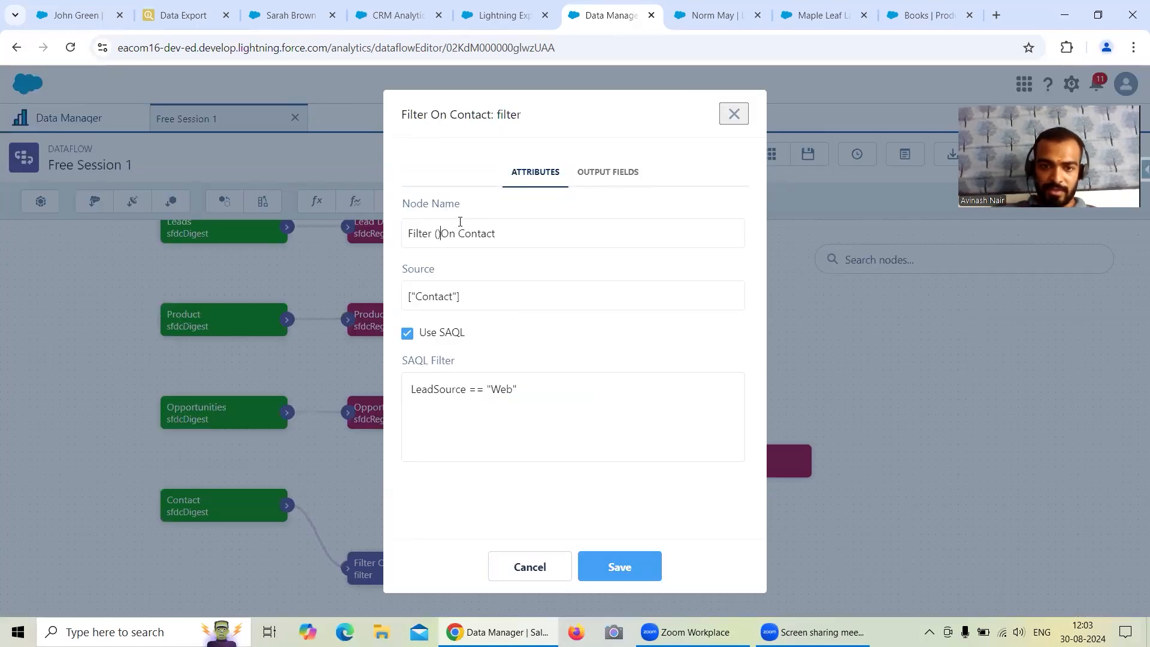
{"action": "type", "text": "With SAQL"}
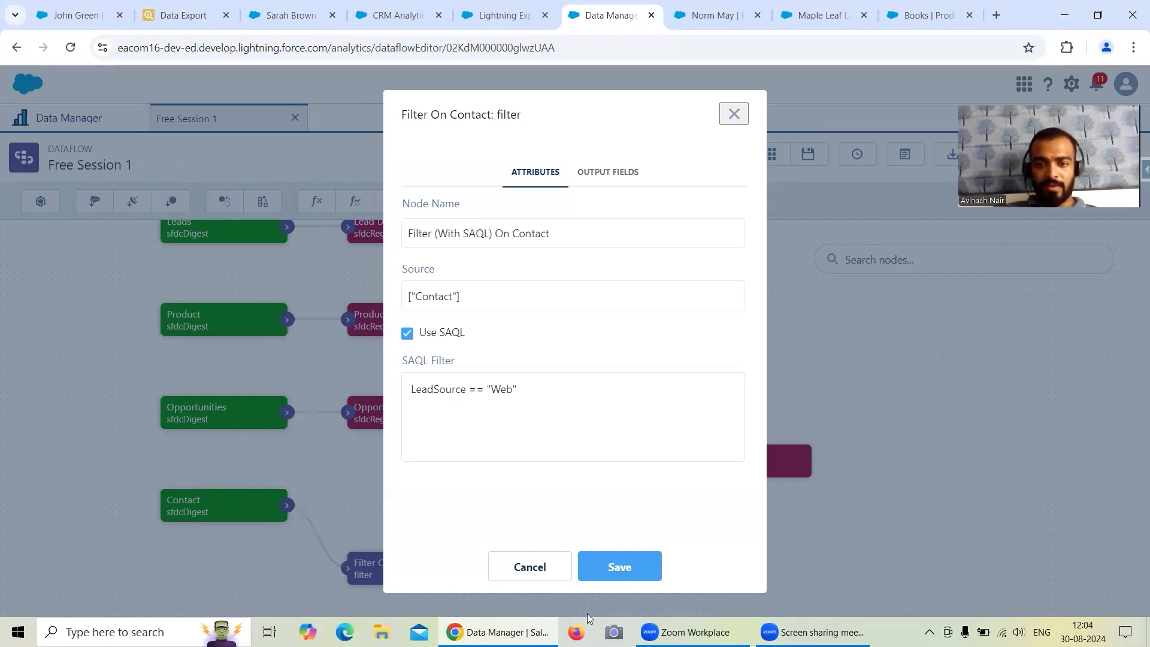
{"action": "left_click", "coordinate": [622, 570]}
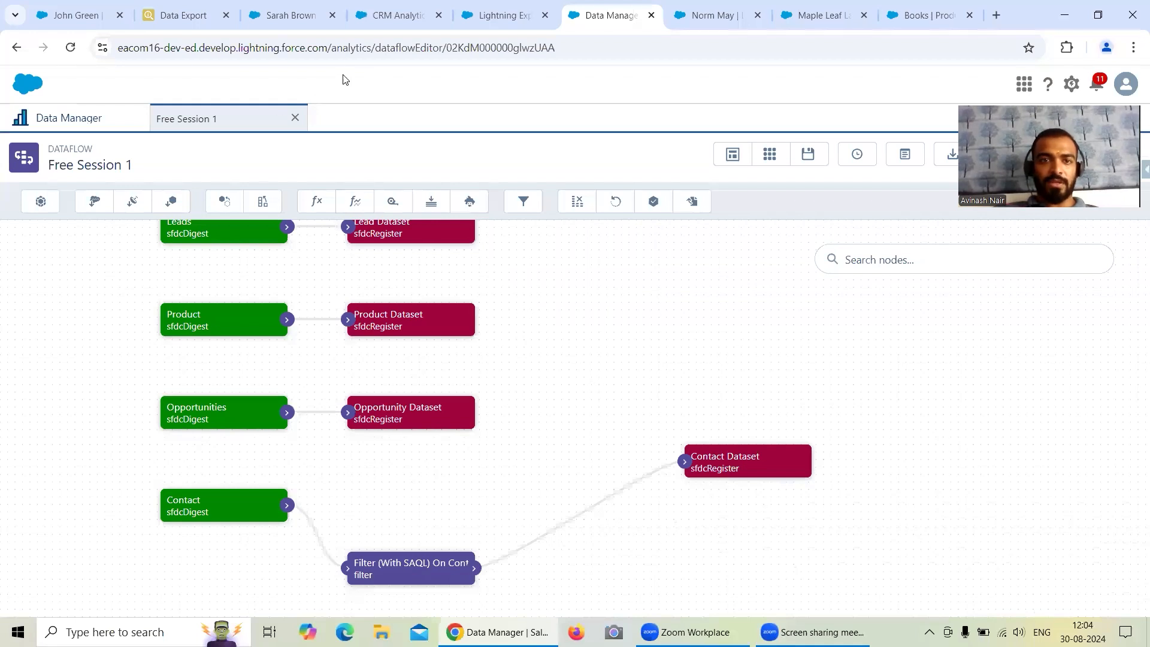
Examine the open lead record's detail fields, including Lead Source and Lead Status, for a field to filter on.
{"action": "left_click", "coordinate": [296, 15]}
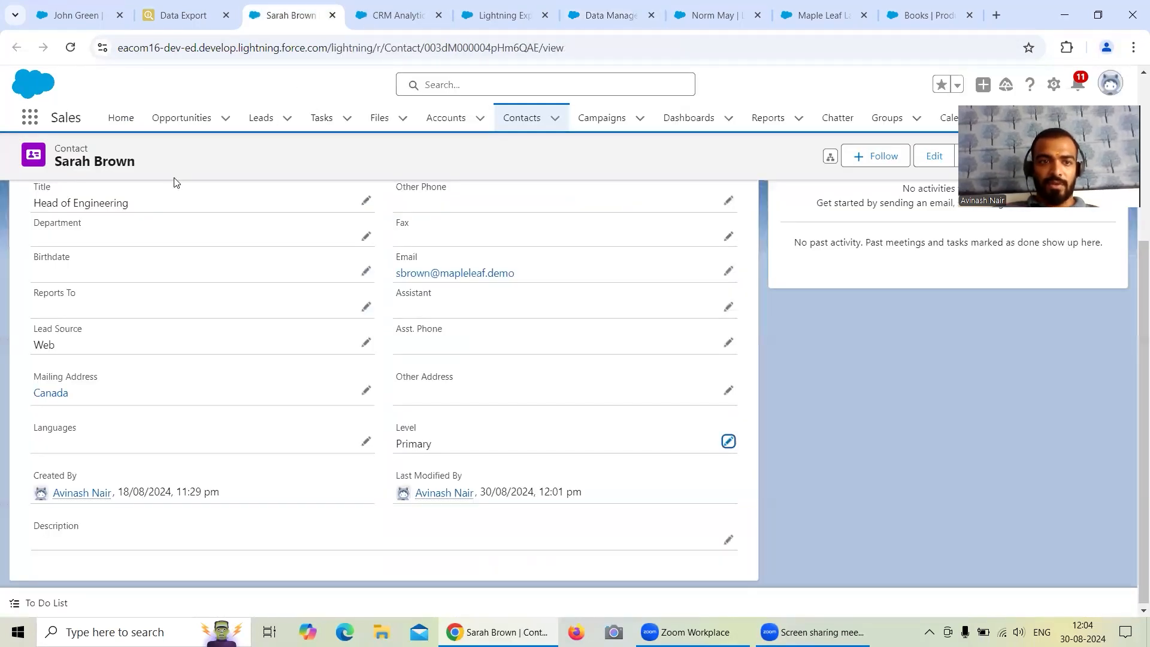
{"action": "left_click", "coordinate": [357, 18]}
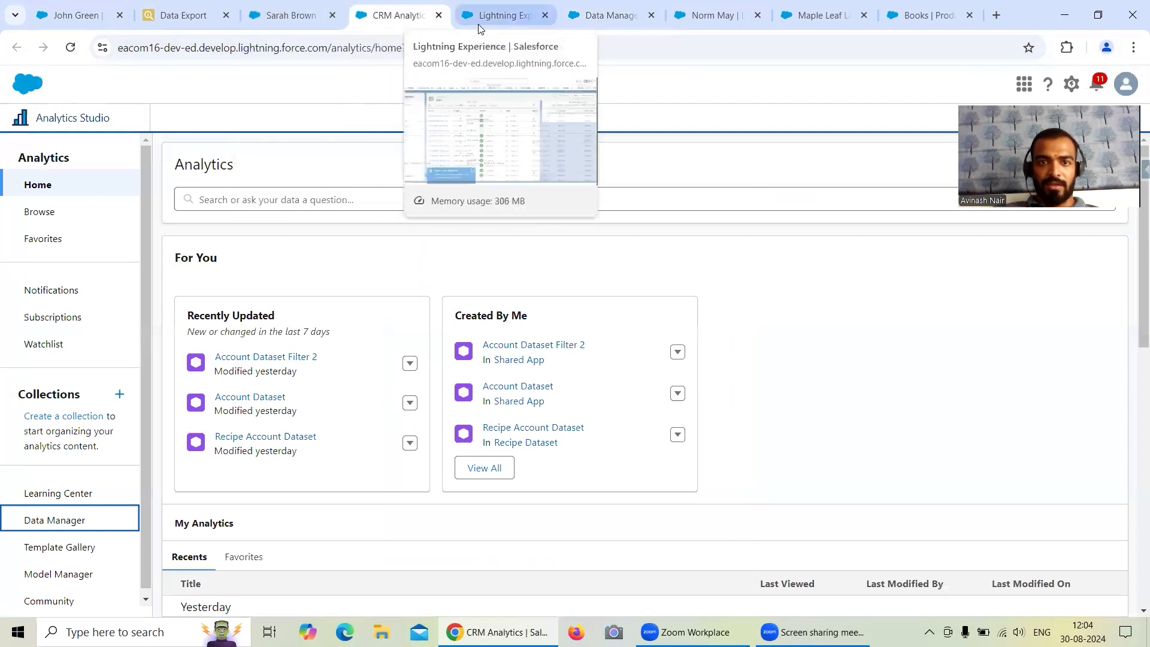
{"action": "left_click", "coordinate": [479, 24]}
{"action": "left_click", "coordinate": [601, 24]}
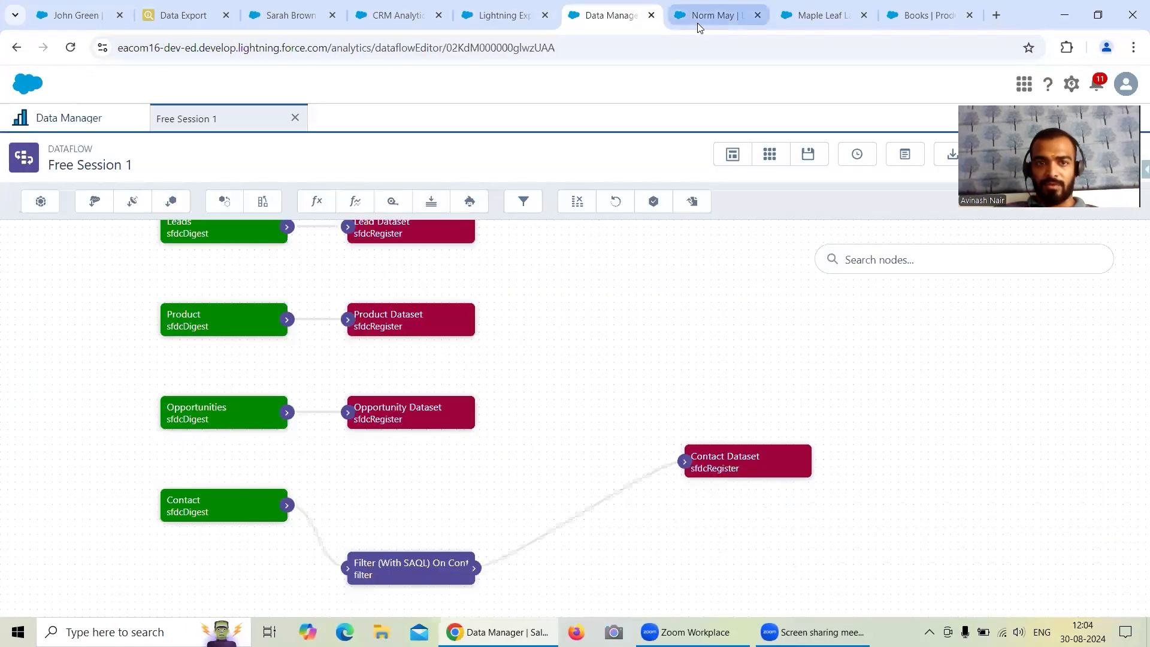
{"action": "left_click", "coordinate": [697, 23]}
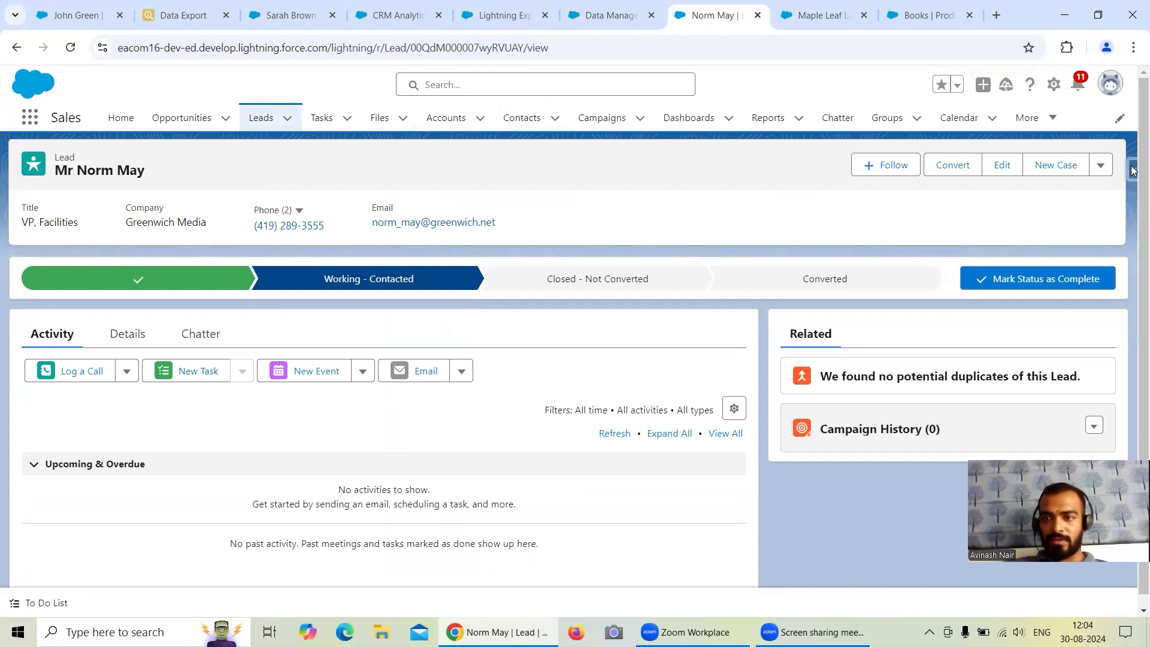
{"action": "left_click", "coordinate": [1133, 170]}
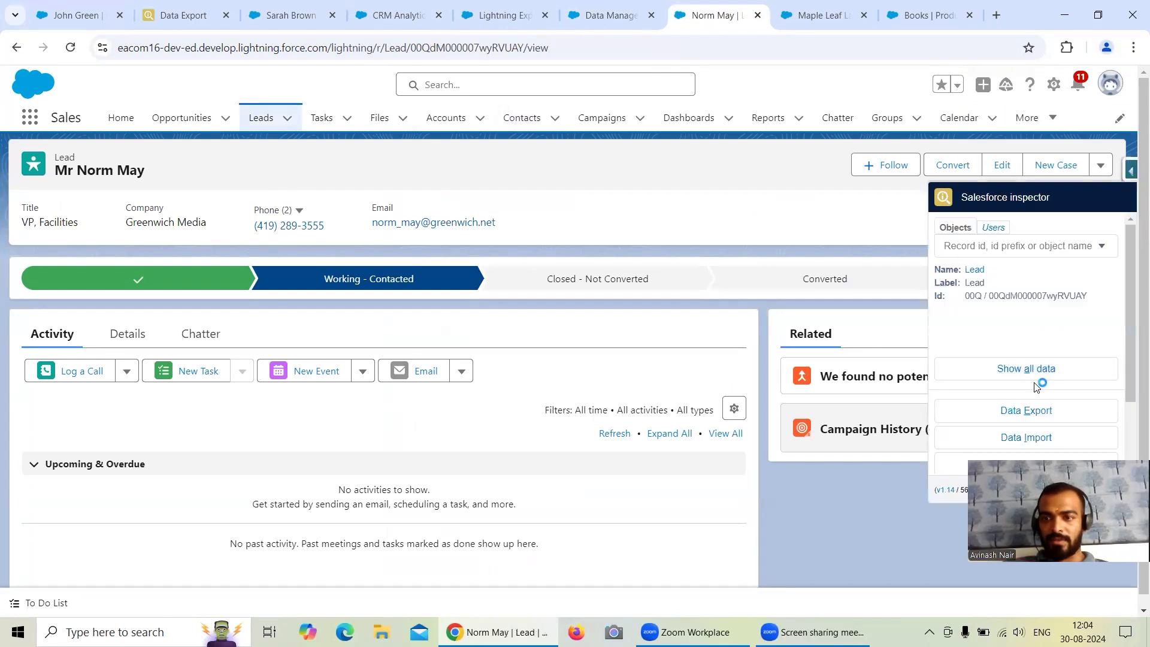
{"action": "left_click", "coordinate": [150, 333]}
{"action": "scroll", "coordinate": [473, 338], "scroll_direction": "down", "scroll_amount": 1}
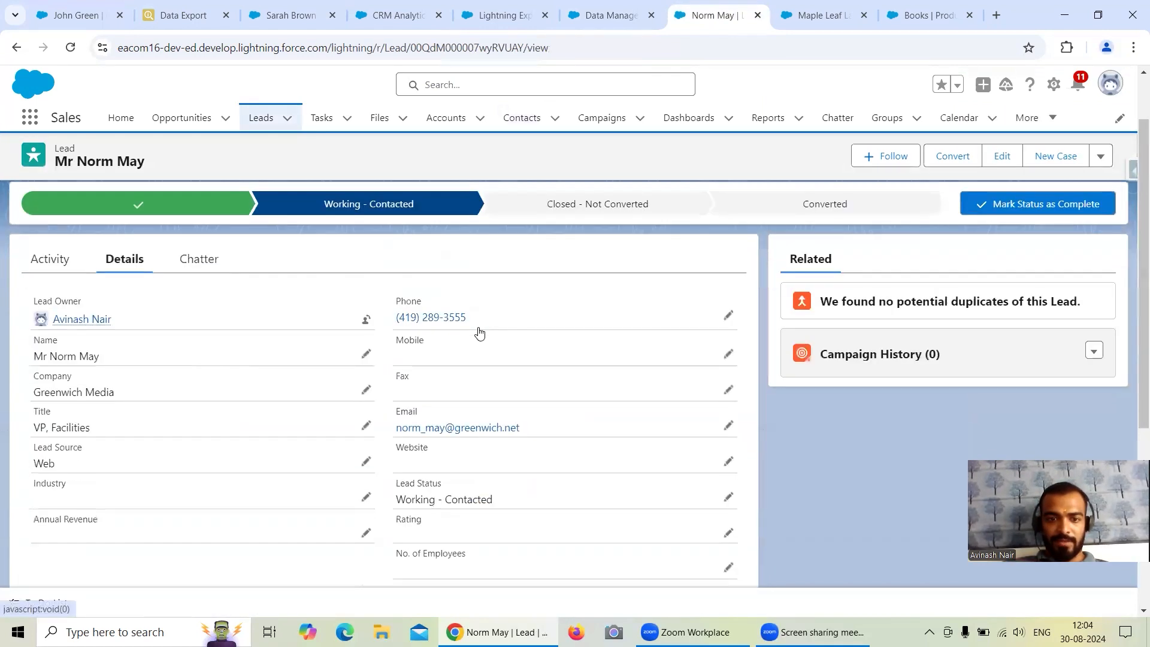
{"action": "scroll", "coordinate": [480, 332], "scroll_direction": "down", "scroll_amount": 1}
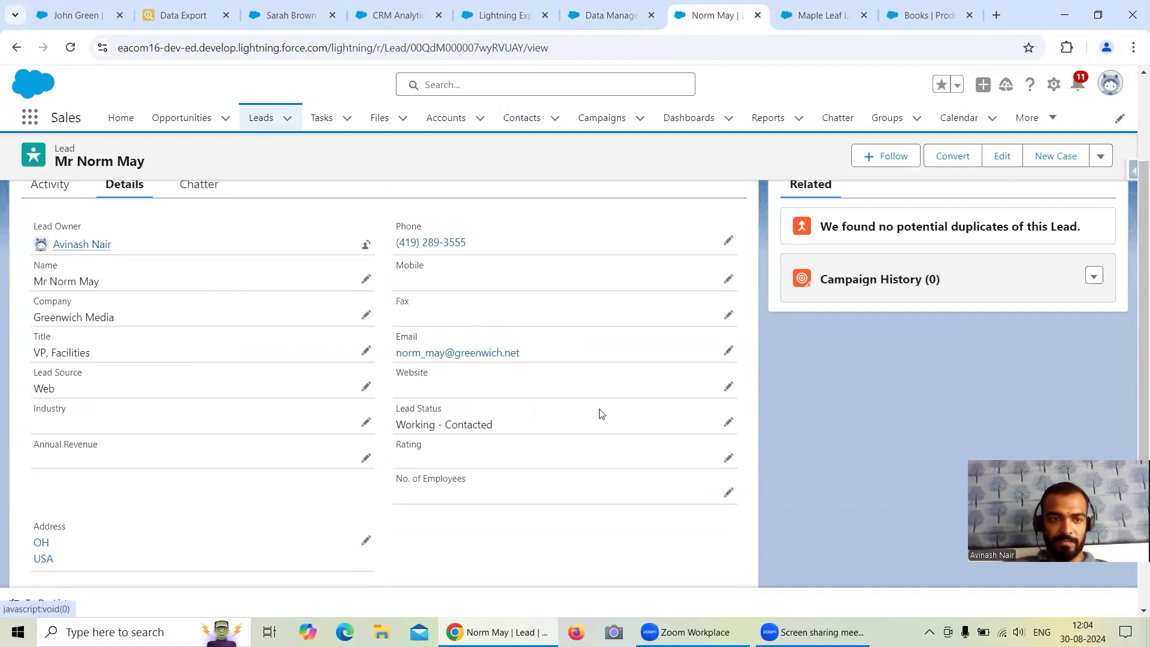
Open Salesforce Inspector's Data Export from the lead record in a new browser tab and switch to it.
{"action": "left_click", "coordinate": [1132, 170]}
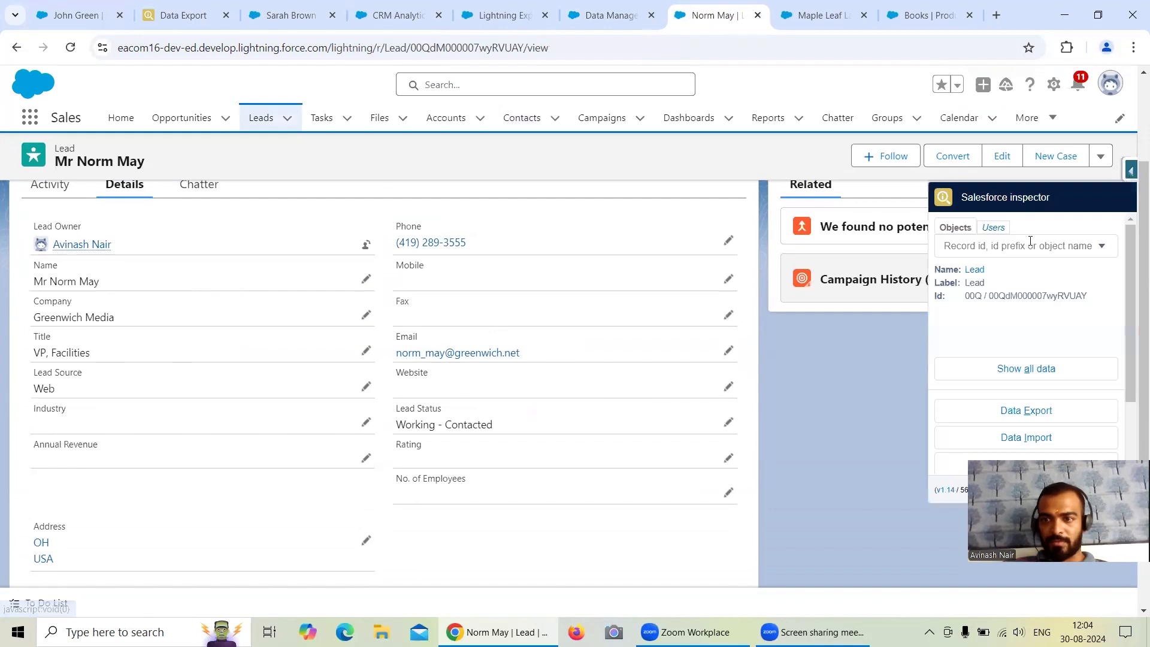
{"action": "right_click", "coordinate": [971, 410]}
{"action": "left_click", "coordinate": [1001, 424]}
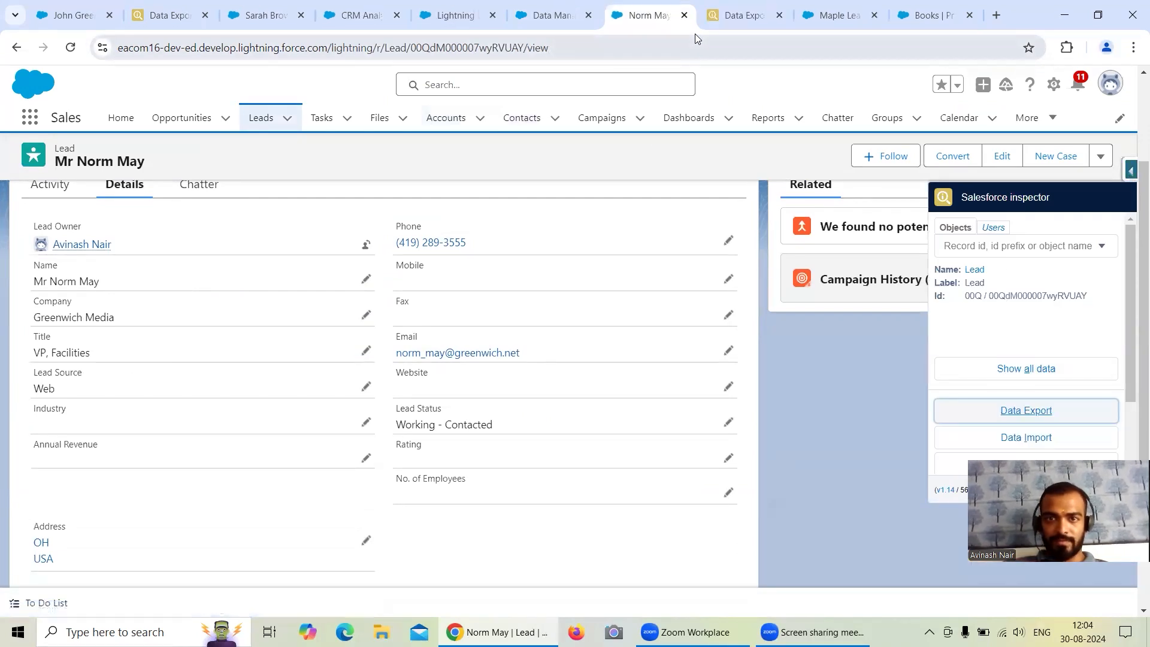
{"action": "left_click", "coordinate": [738, 24]}
Replace the default export query with "Select id from Lead".
{"action": "left_click", "coordinate": [256, 118]}
{"action": "key", "text": "ctrl+a"}
{"action": "key", "text": "BackSpace"}
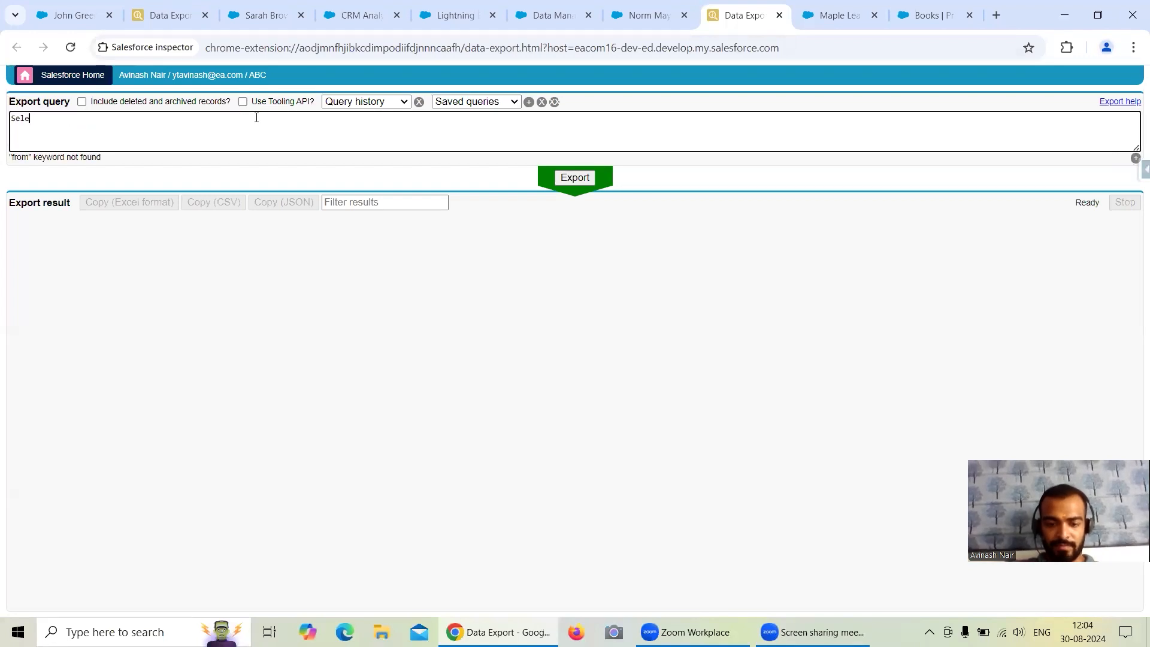
{"action": "type", "text": "Select id from"}
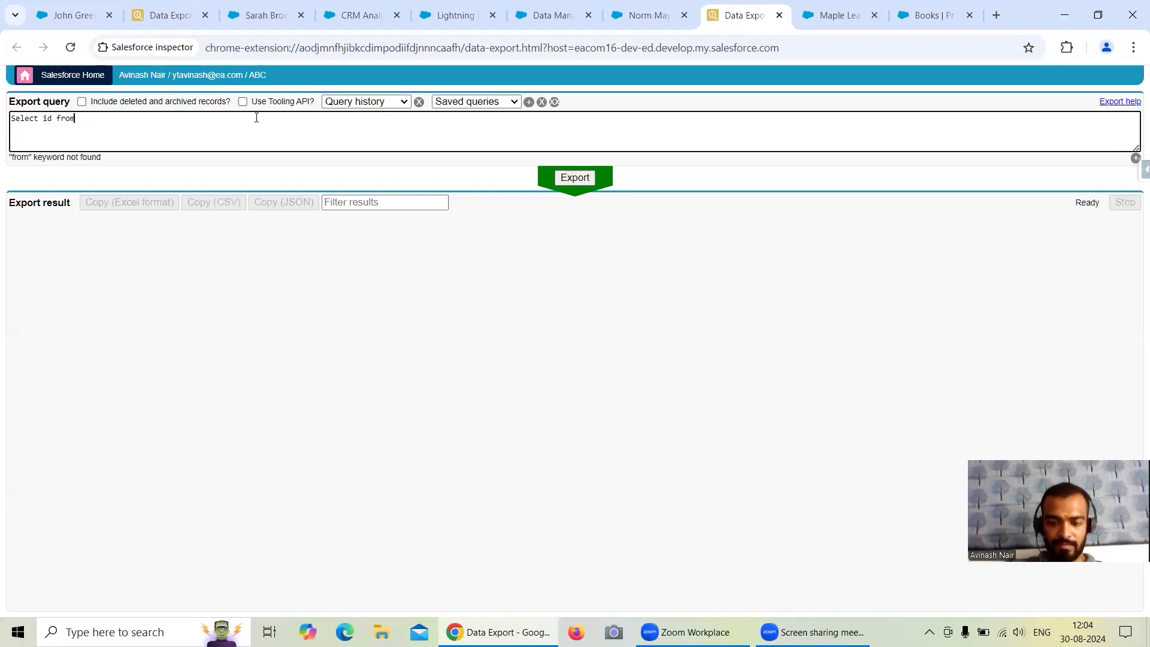
{"action": "type", "text": " LEad"}
{"action": "left_click", "coordinate": [51, 157]}
Add the Status field to the Lead query, run the export, and highlight a "Working - Contacted" status value.
{"action": "left_click", "coordinate": [49, 118]}
{"action": "key", "text": "Right"}
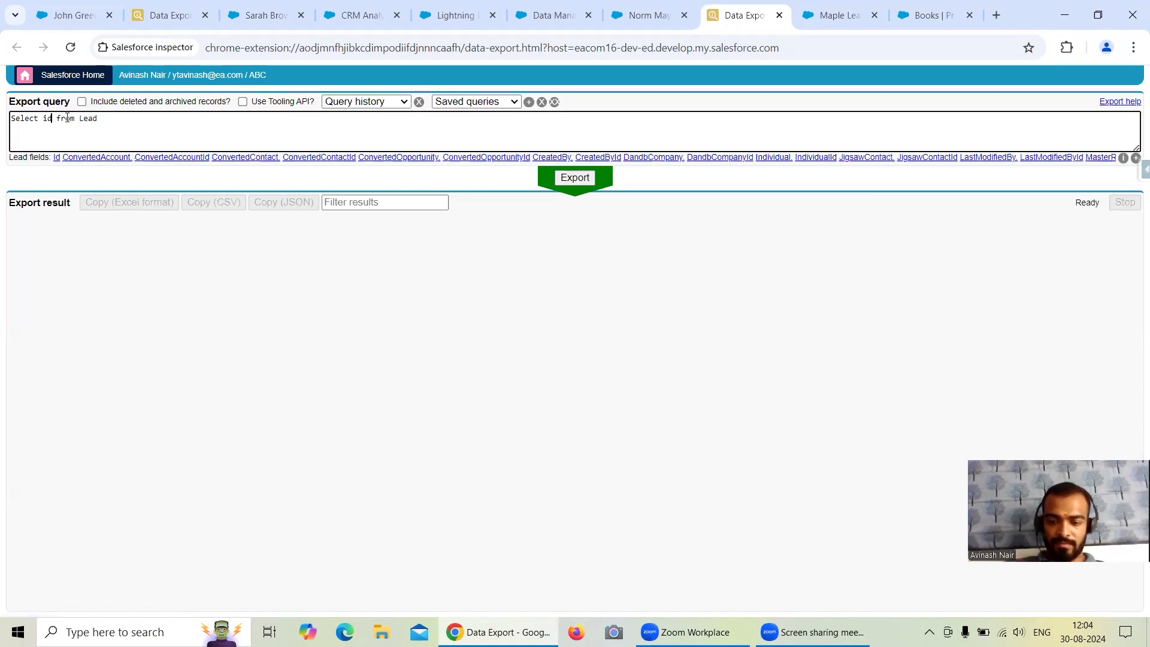
{"action": "type", "text": ","}
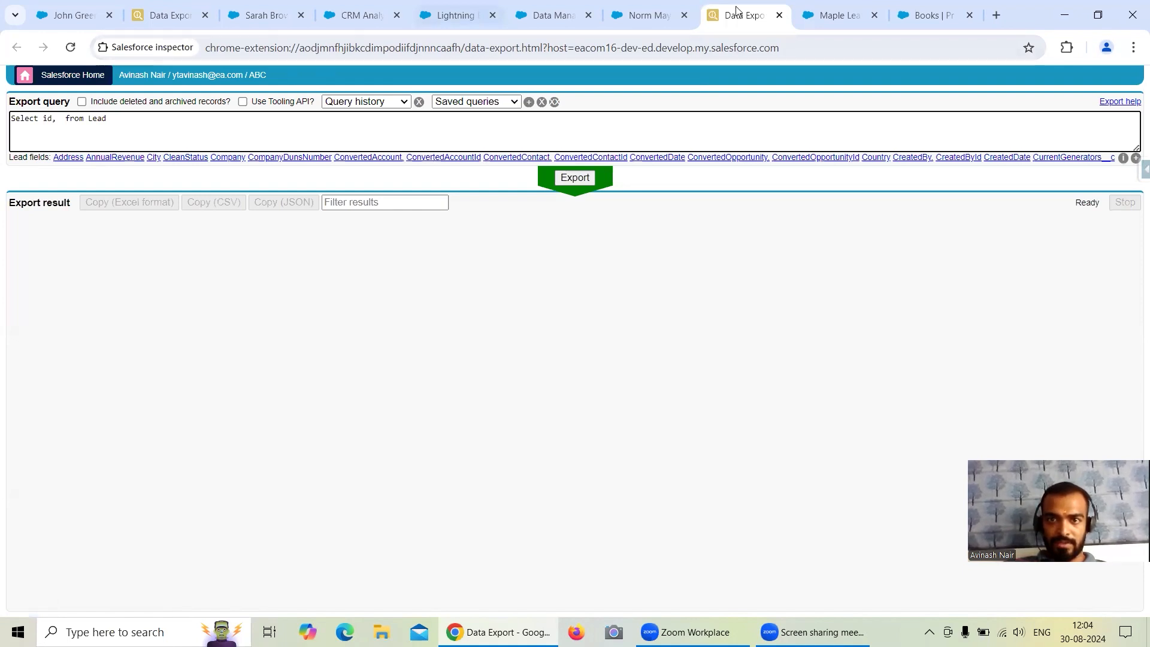
{"action": "type", "text": "Stat"}
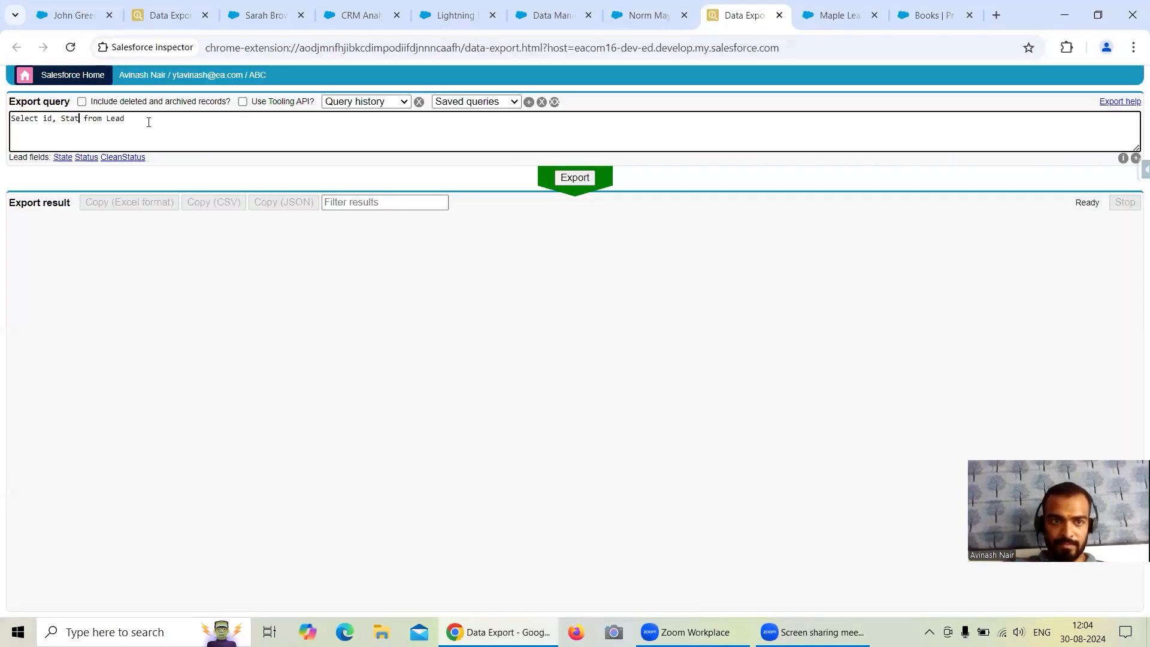
{"action": "left_click", "coordinate": [88, 158]}
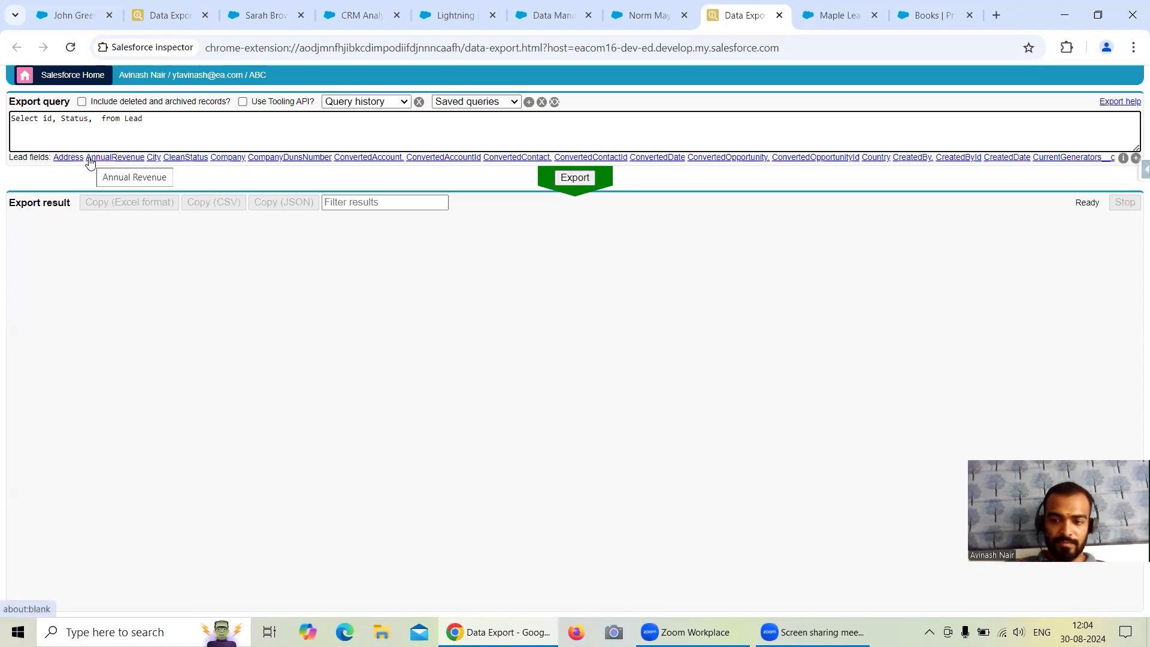
{"action": "key", "text": "BackSpace"}
{"action": "key", "text": "BackSpace"}
{"action": "left_click", "coordinate": [576, 178]}
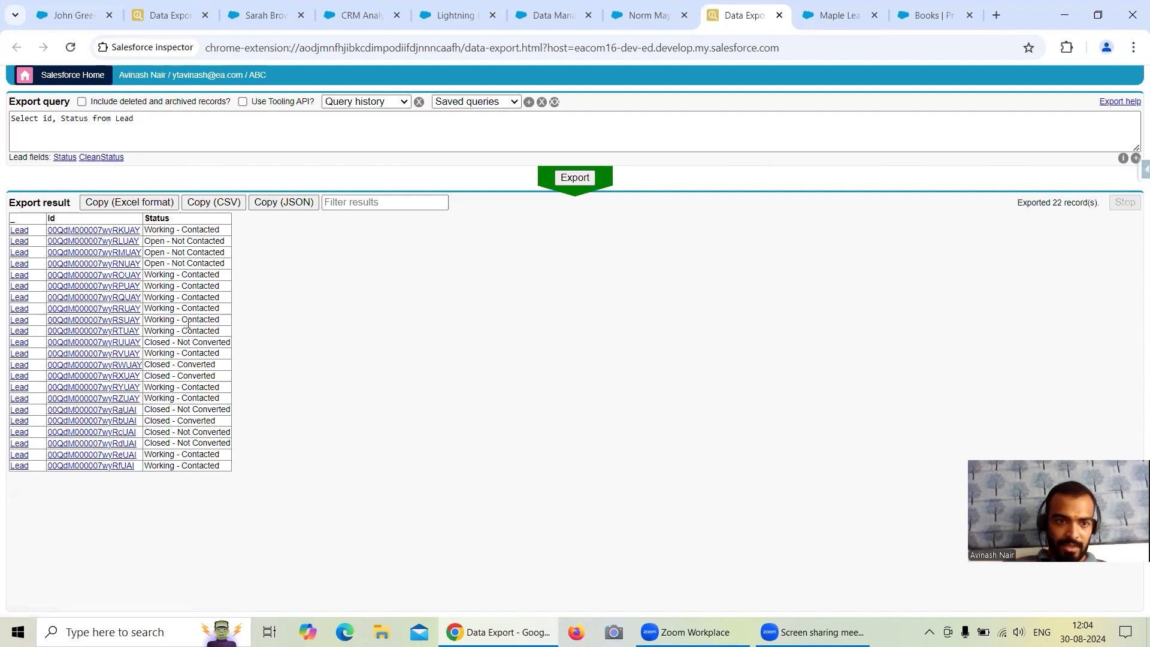
{"action": "left_click_drag", "start_coordinate": [145, 320], "coordinate": [225, 324]}
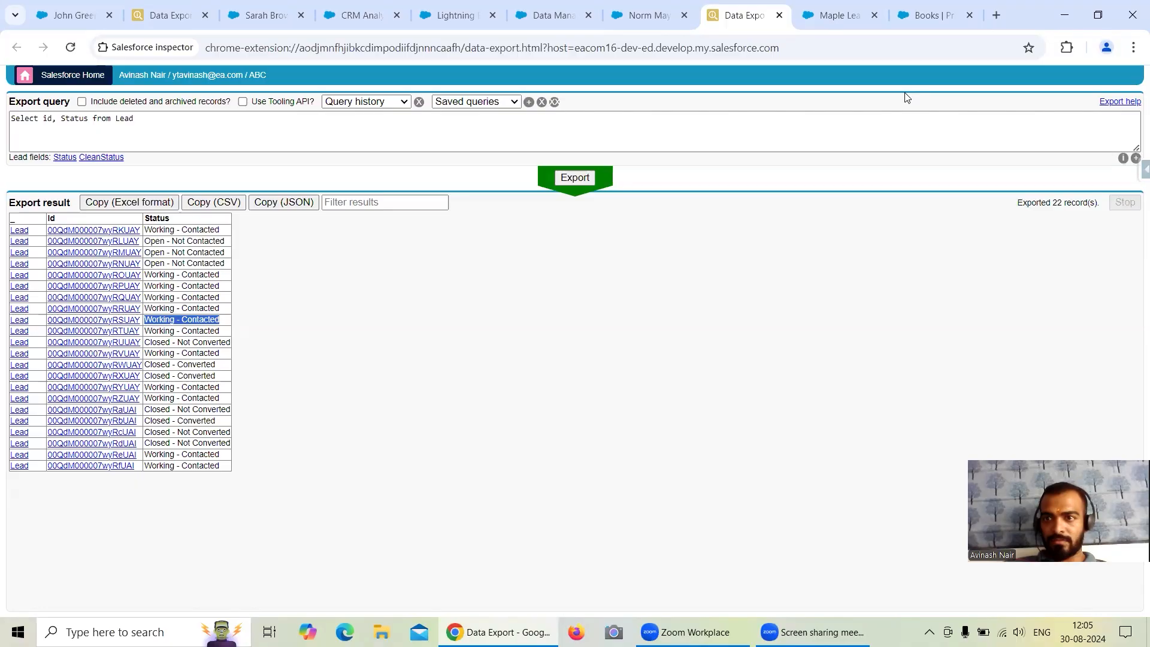
{"action": "left_click_drag", "start_coordinate": [225, 322], "coordinate": [146, 321]}
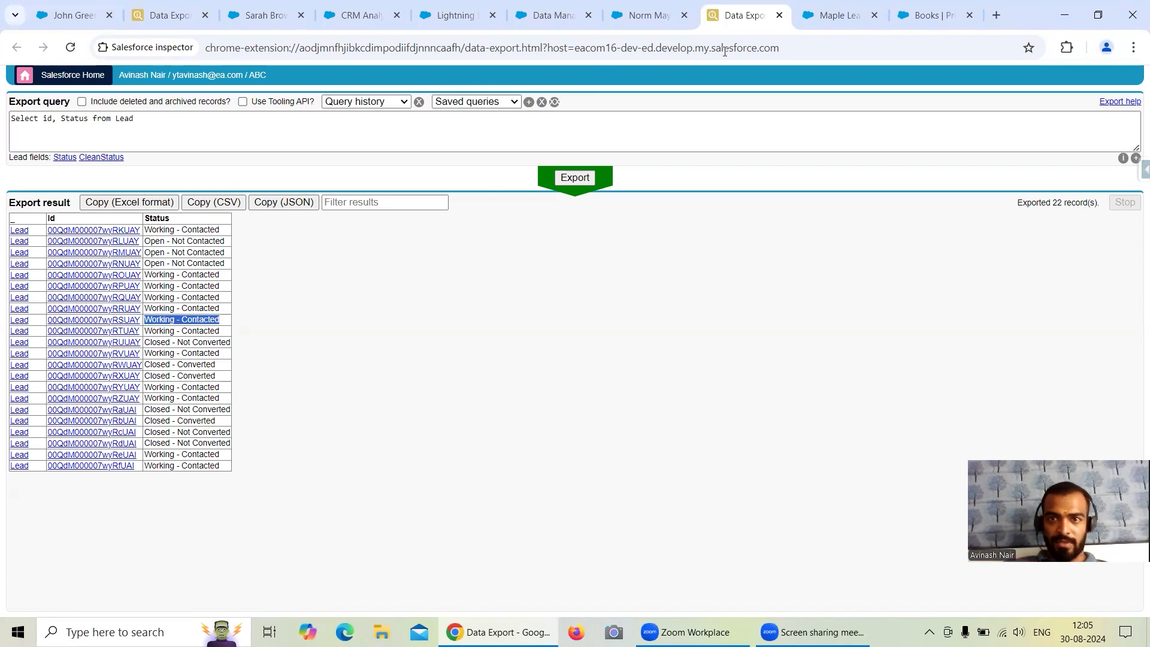
Start a new filter node in the Free Session 1 dataflow named "Filter (With SAQL) on Lead" with Leads as its source.
{"action": "left_click", "coordinate": [451, 16]}
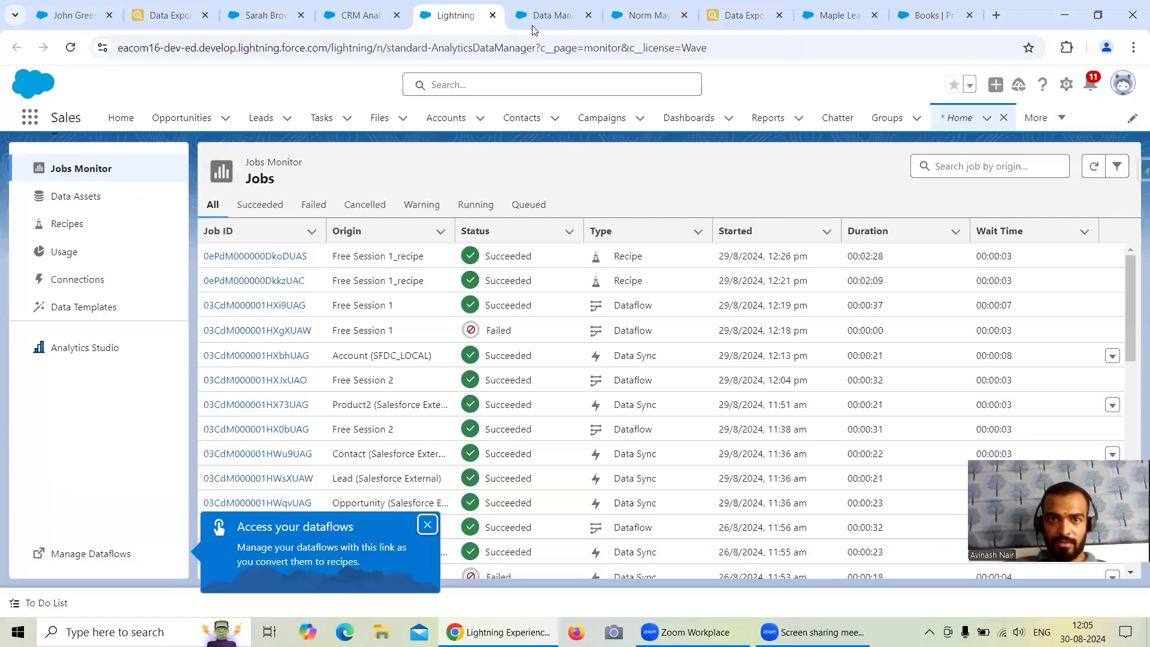
{"action": "left_click", "coordinate": [542, 16]}
{"action": "left_click_drag", "start_coordinate": [484, 259], "coordinate": [480, 305]}
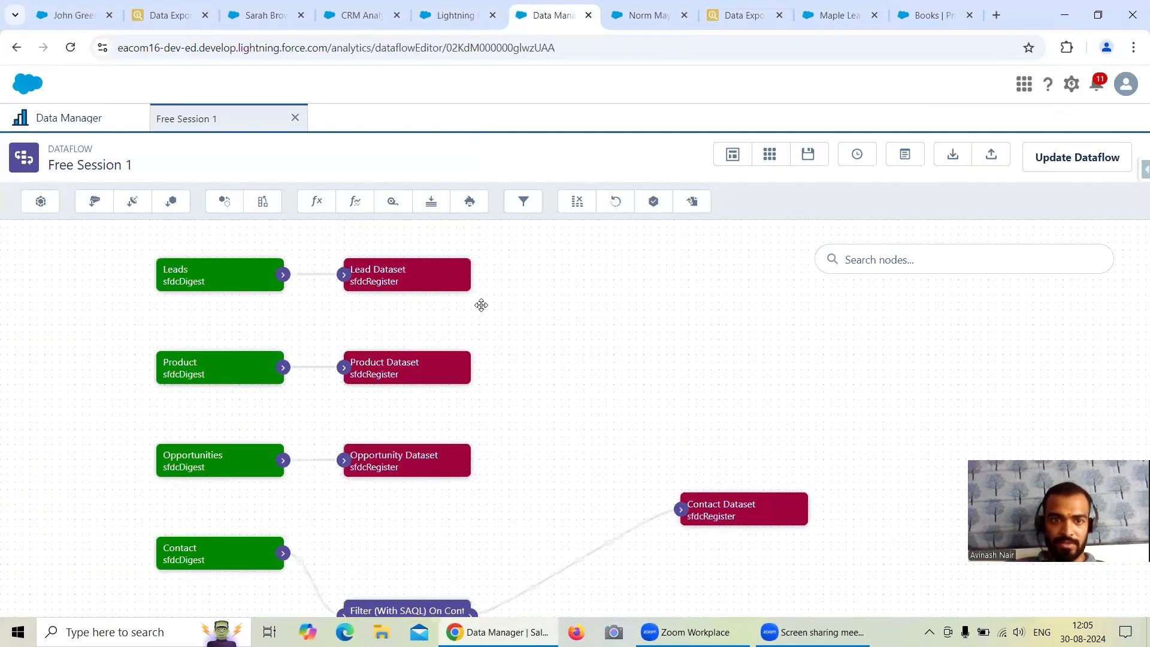
{"action": "left_click", "coordinate": [523, 202]}
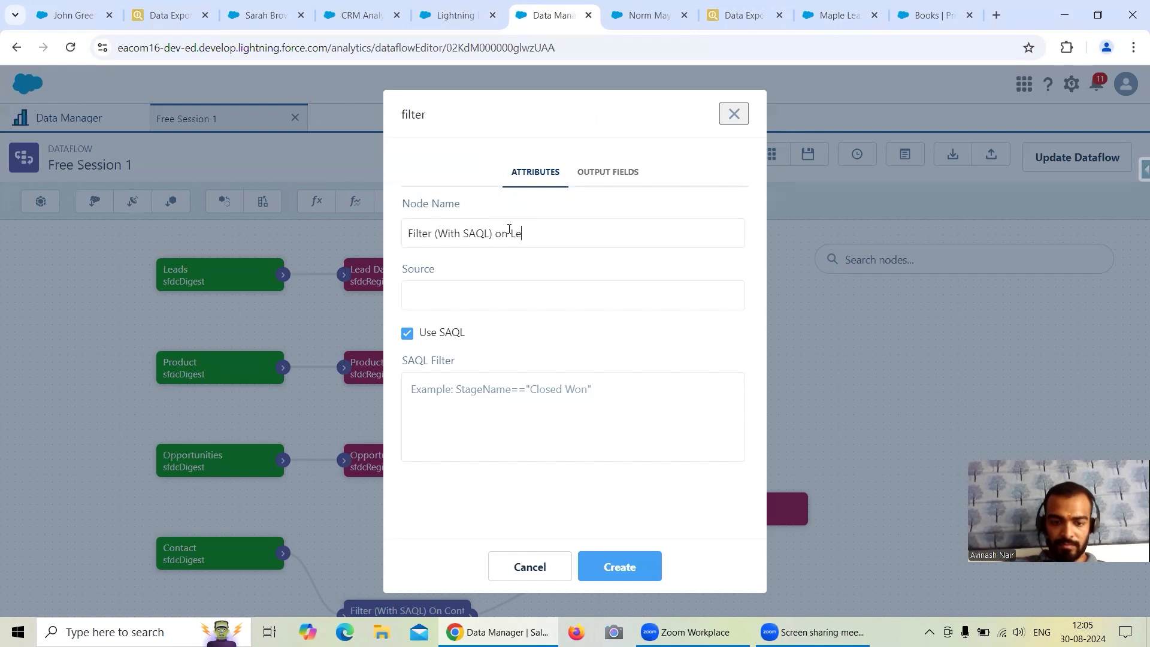
{"action": "left_click", "coordinate": [503, 292]}
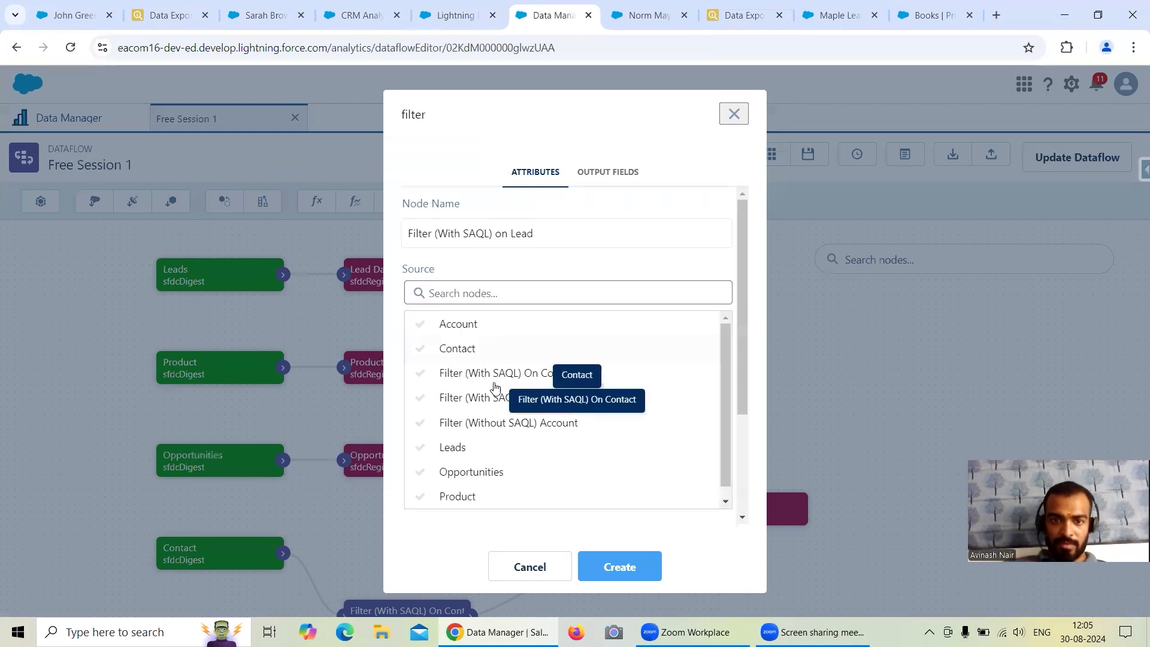
{"action": "left_click", "coordinate": [464, 453]}
{"action": "left_click", "coordinate": [474, 399]}
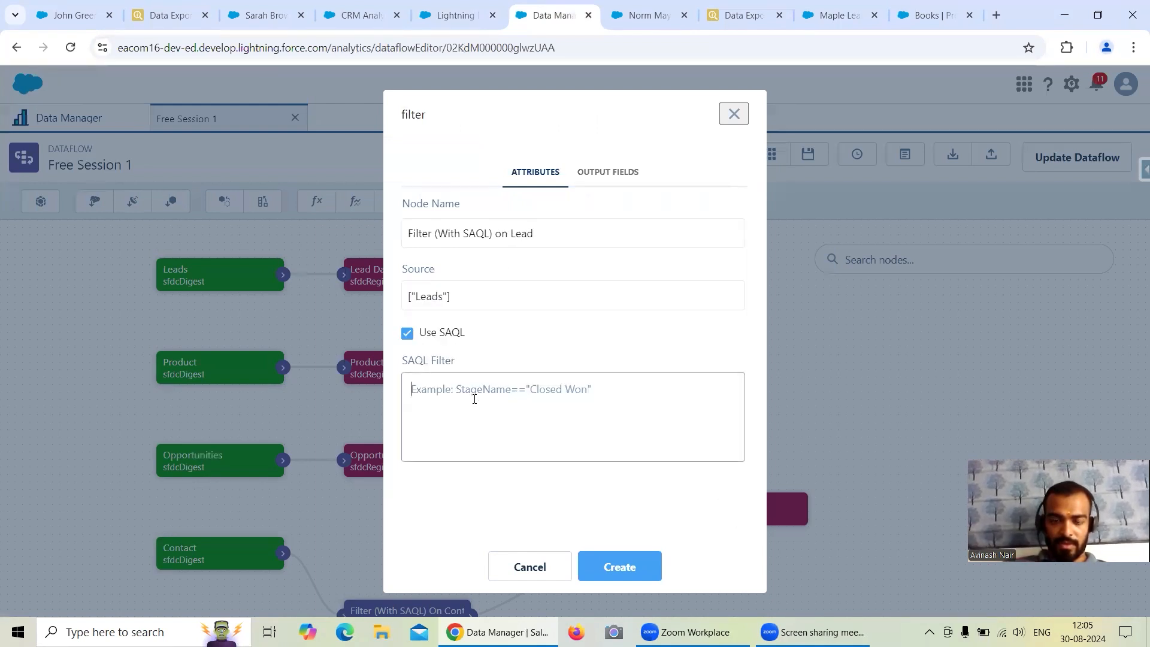
Limit the Lead export query with "Where Status = 'Working - Contacted'" and run the export.
{"action": "left_click", "coordinate": [725, 23]}
{"action": "left_click", "coordinate": [152, 126]}
{"action": "type", "text": "Where Status "}
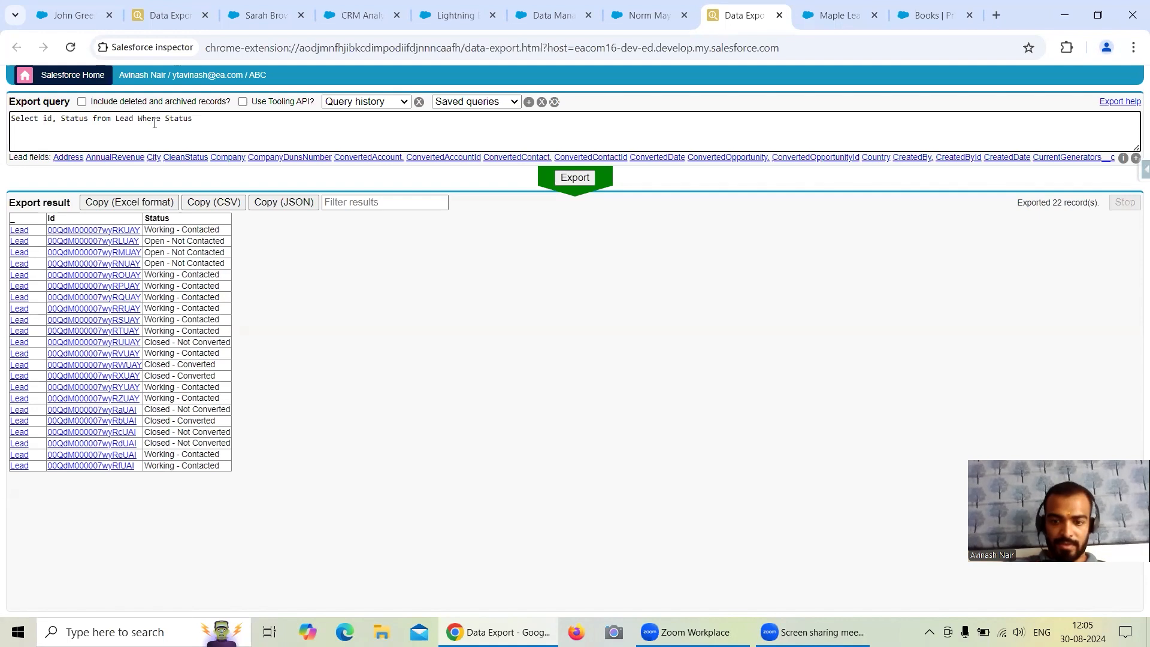
{"action": "type", "text": "="}
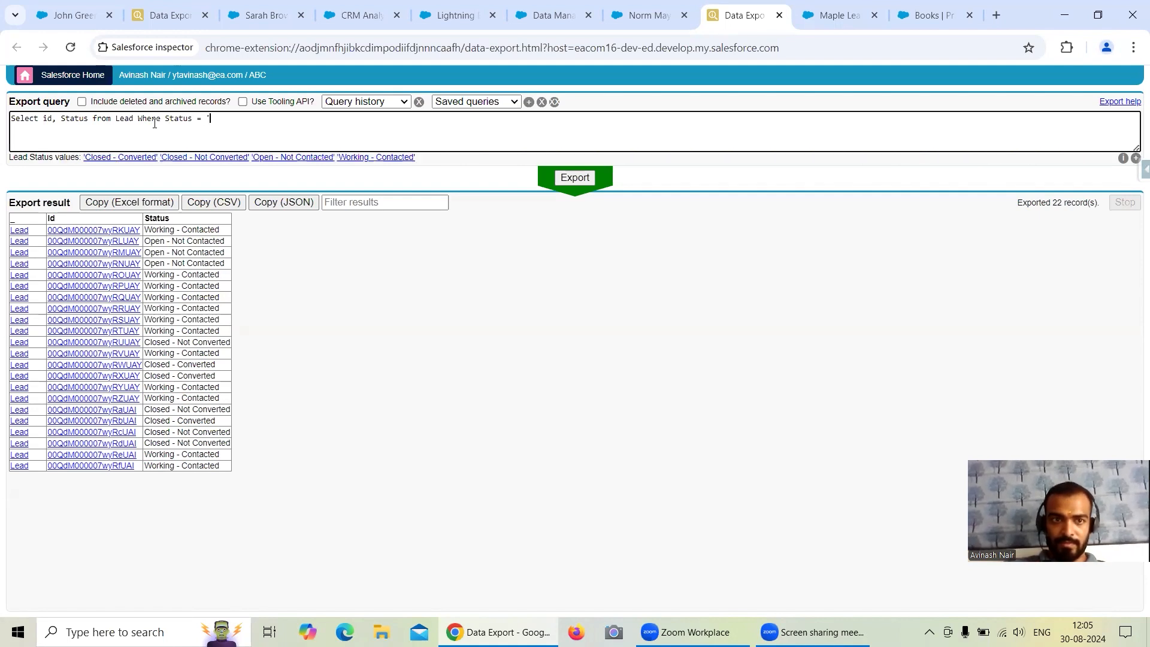
{"action": "left_click_drag", "start_coordinate": [221, 287], "coordinate": [148, 287]}
{"action": "key", "text": "ctrl+c"}
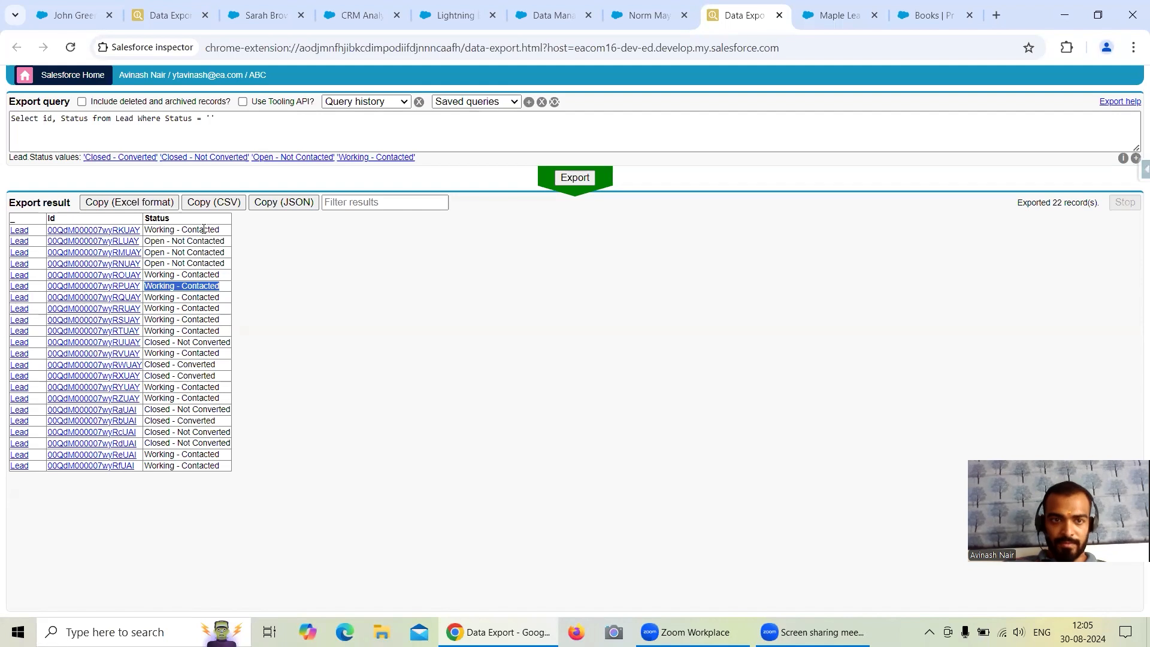
{"action": "left_click", "coordinate": [211, 119]}
{"action": "key", "text": "ctrl+v"}
{"action": "key", "text": "ctrl+Return"}
Copy the Status condition into the Lead filter node, adapt it to SAQL as Status == "Working - Contacted", and create the node.
{"action": "left_click_drag", "start_coordinate": [166, 118], "coordinate": [305, 118]}
{"action": "key", "text": "ctrl+c"}
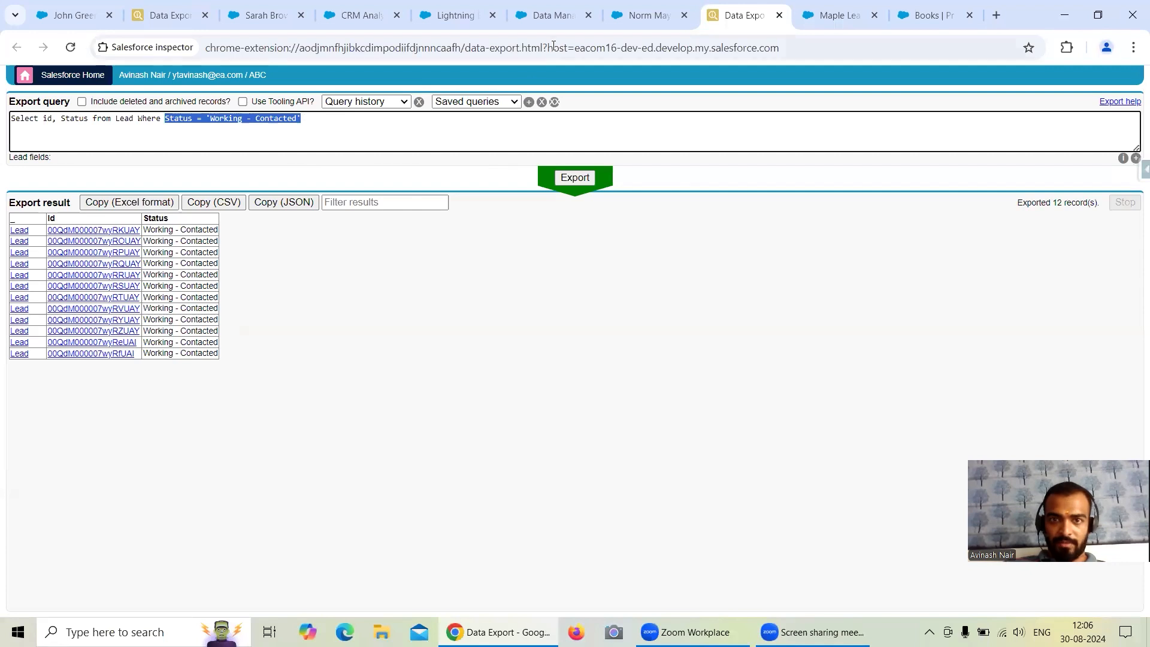
{"action": "left_click", "coordinate": [649, 23]}
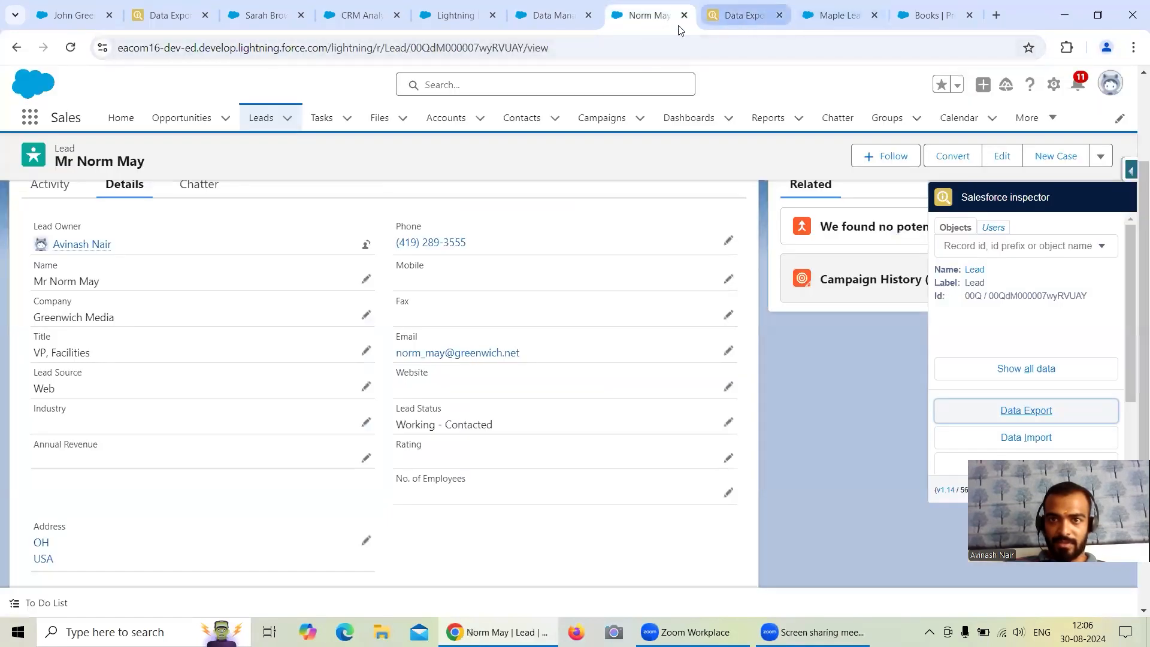
{"action": "left_click", "coordinate": [549, 23]}
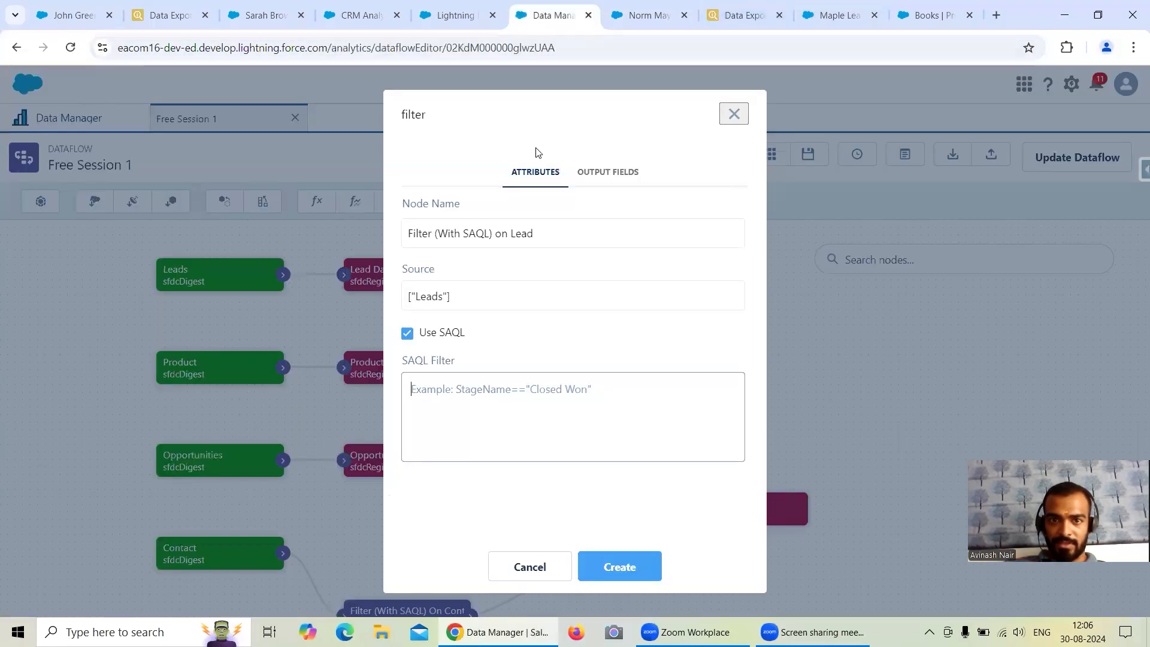
{"action": "left_click", "coordinate": [456, 392]}
{"action": "key", "text": "ctrl+v"}
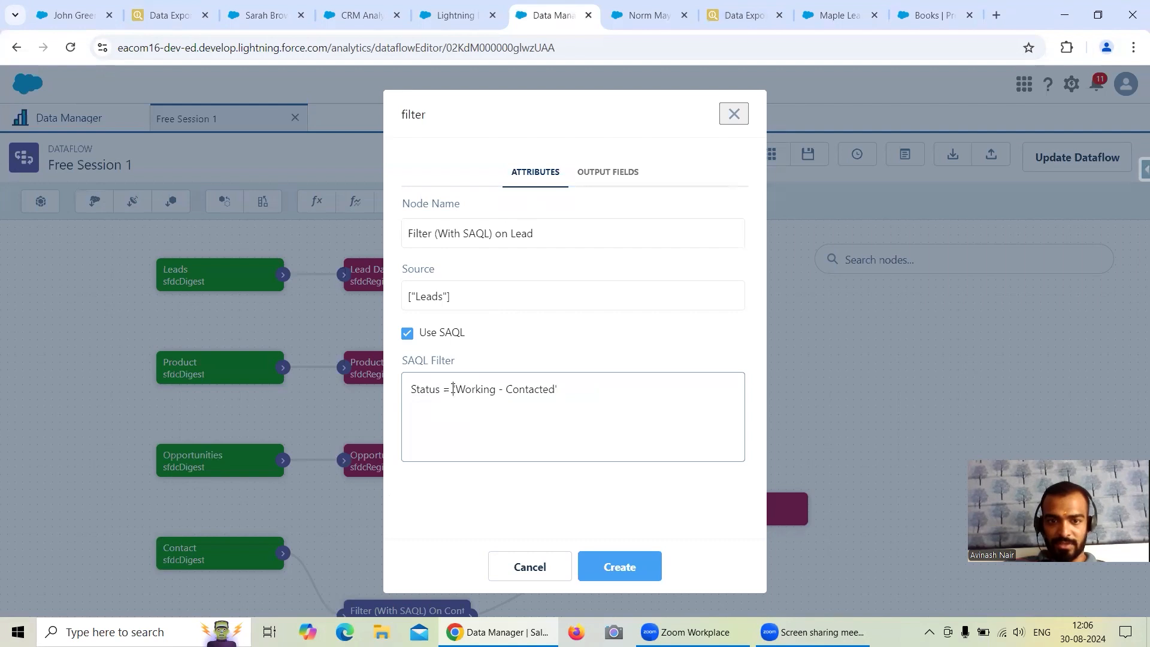
{"action": "type", "text": "="}
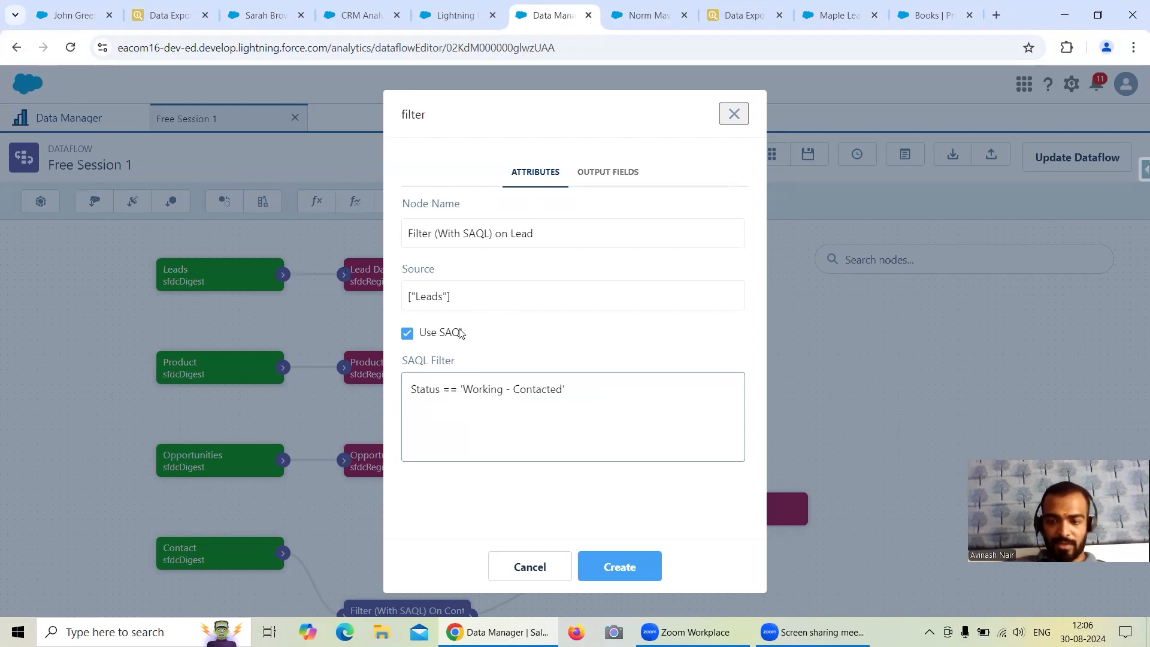
{"action": "key", "text": "BackSpace"}
{"action": "type", "text": "\""}
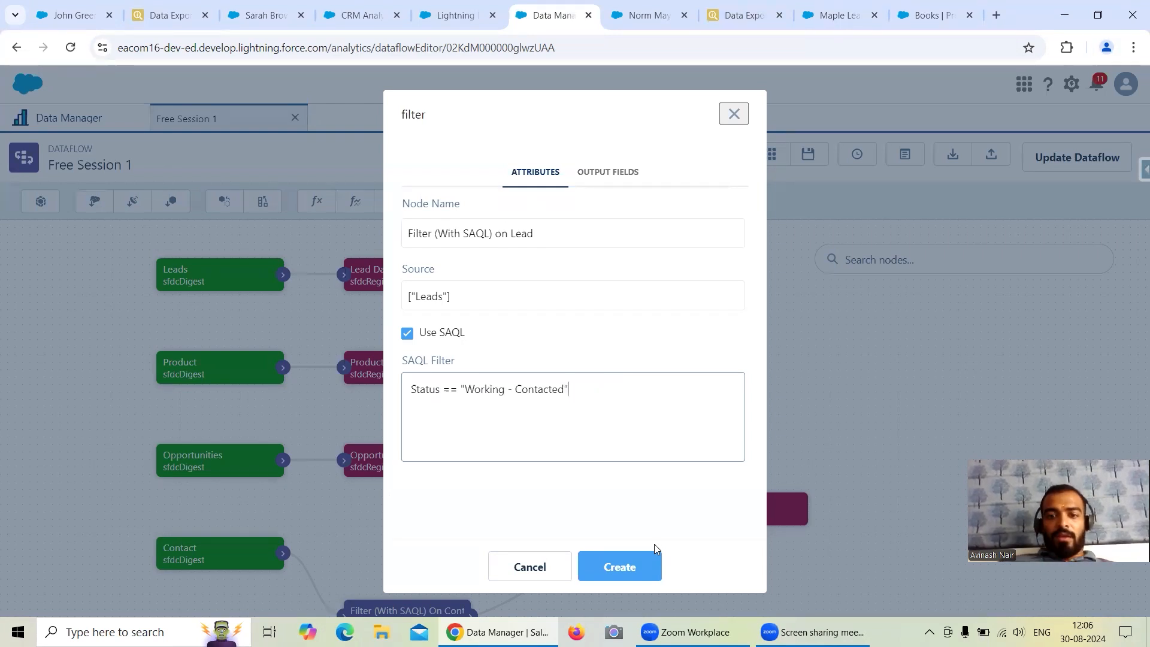
{"action": "left_click", "coordinate": [620, 566]}
Connect the Lead SAQL filter's output to the Lead Dataset node and arrange both in line with the Leads node.
{"action": "left_click_drag", "start_coordinate": [418, 279], "coordinate": [656, 280]}
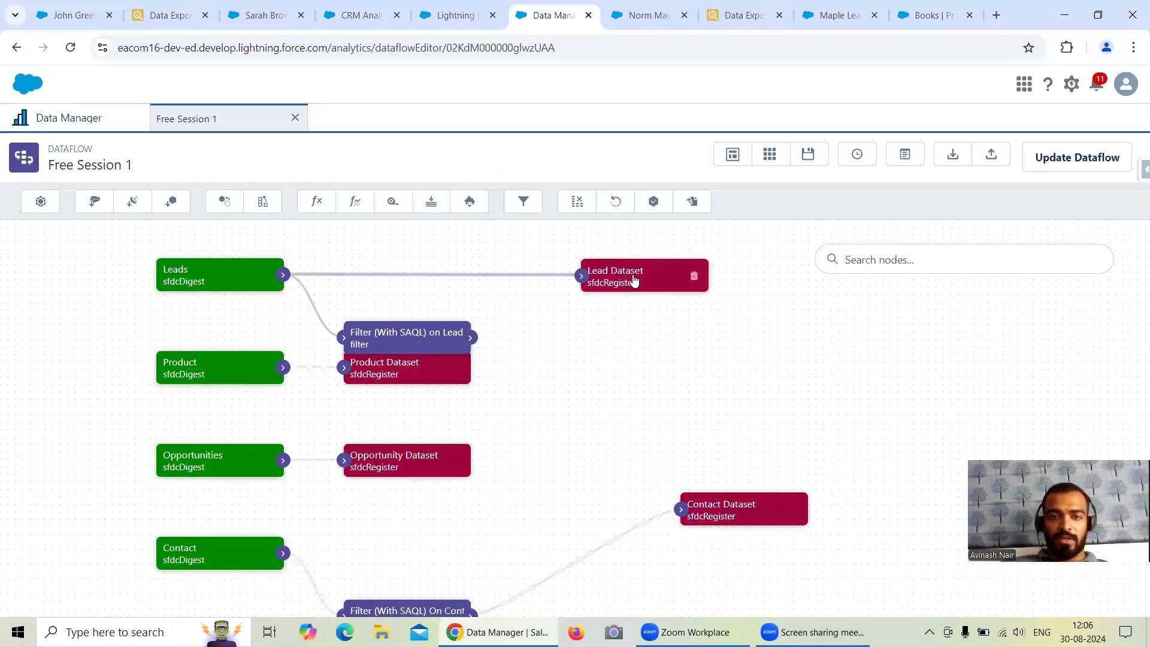
{"action": "mouse_move", "coordinate": [471, 337]}
{"action": "left_mouse_down"}
{"action": "mouse_move", "coordinate": [537, 315]}
{"action": "mouse_move", "coordinate": [577, 282]}
{"action": "left_mouse_up"}
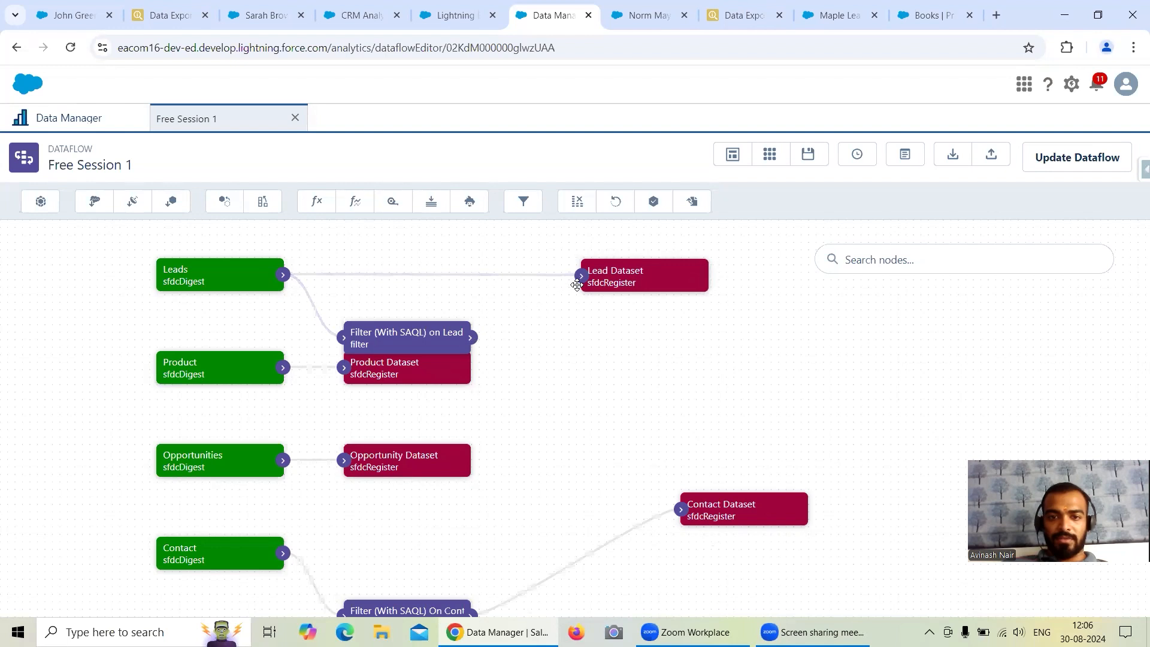
{"action": "left_click_drag", "start_coordinate": [472, 339], "coordinate": [585, 279]}
{"action": "left_click_drag", "start_coordinate": [421, 342], "coordinate": [426, 275]}
{"action": "left_click_drag", "start_coordinate": [560, 409], "coordinate": [582, 307]}
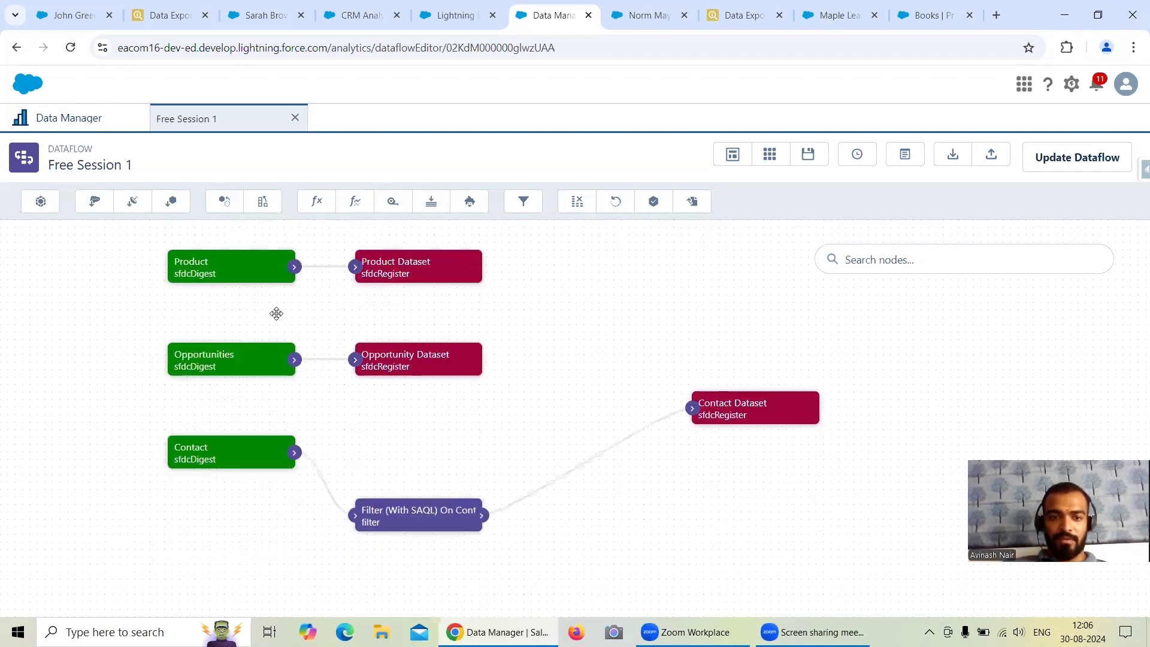
Open Salesforce Inspector's Data Export from the Maple Leaf opportunity record in a new browser tab and switch to it.
{"action": "left_click", "coordinate": [638, 24]}
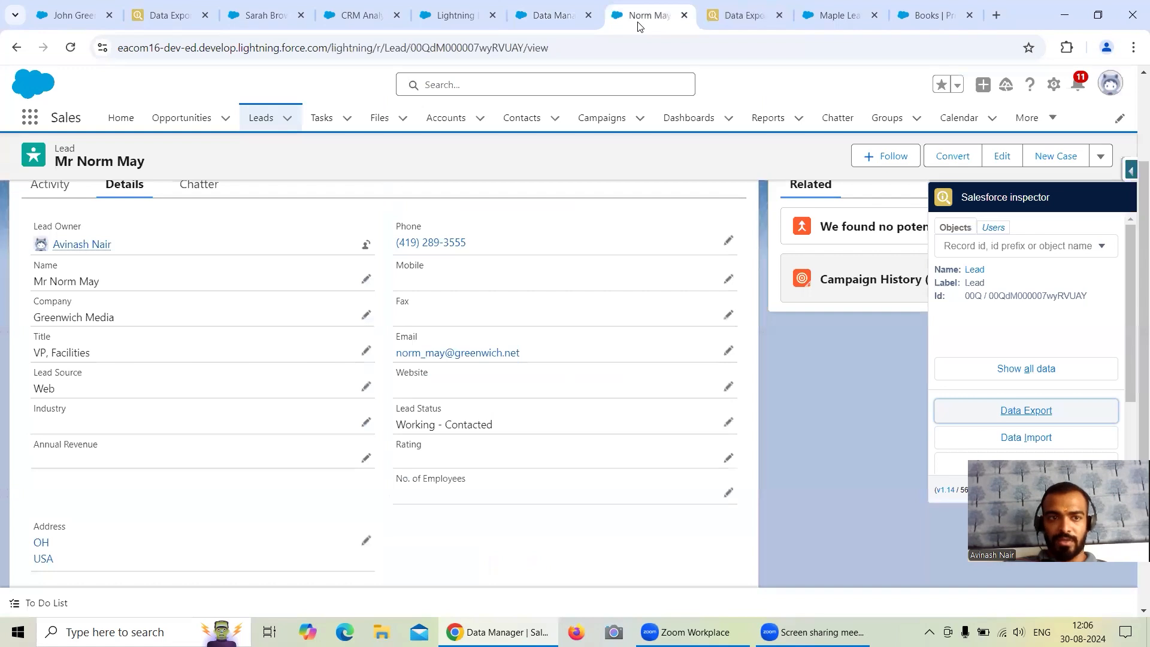
{"action": "left_click", "coordinate": [826, 20]}
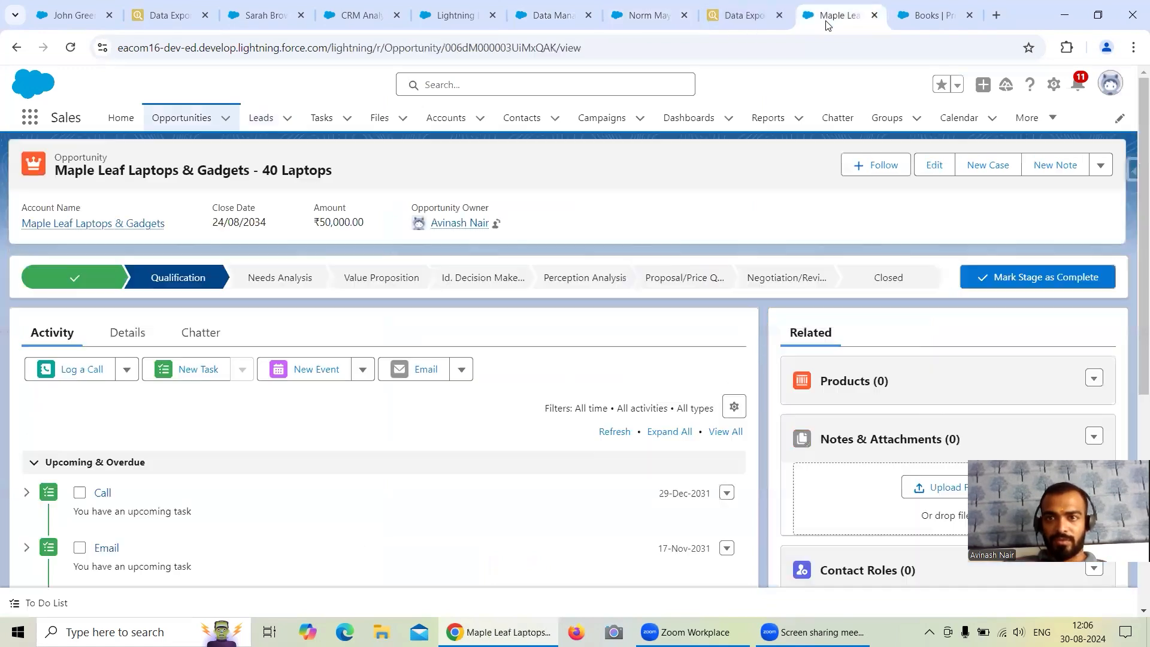
{"action": "left_click", "coordinate": [1131, 172]}
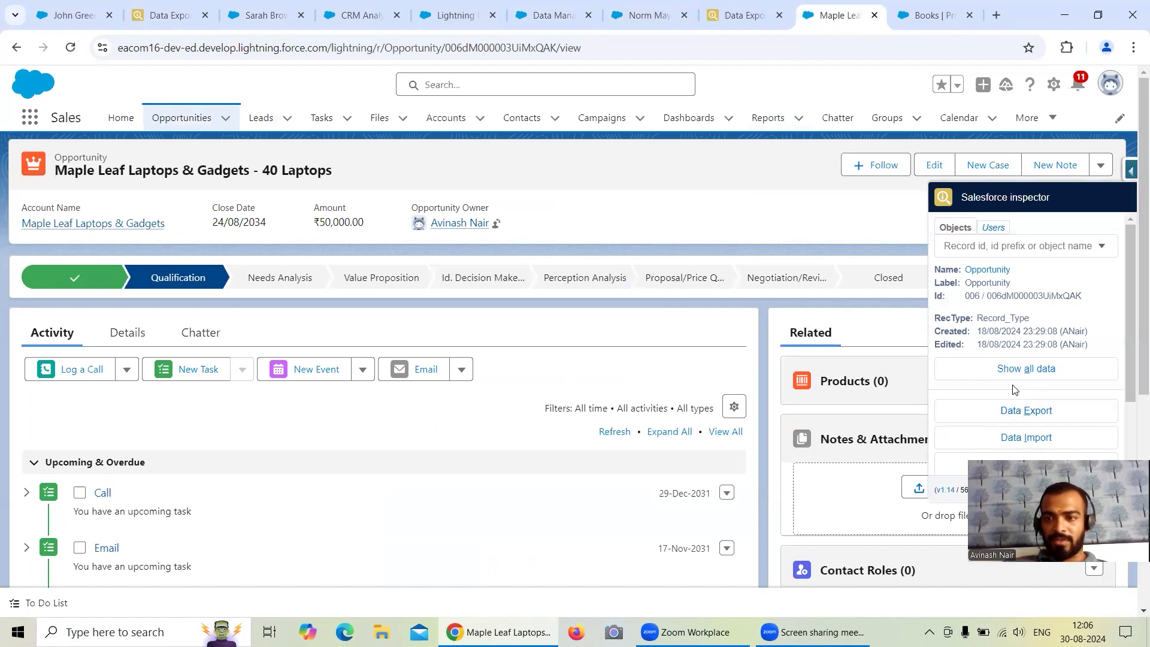
{"action": "right_click", "coordinate": [957, 415]}
{"action": "left_click", "coordinate": [953, 431]}
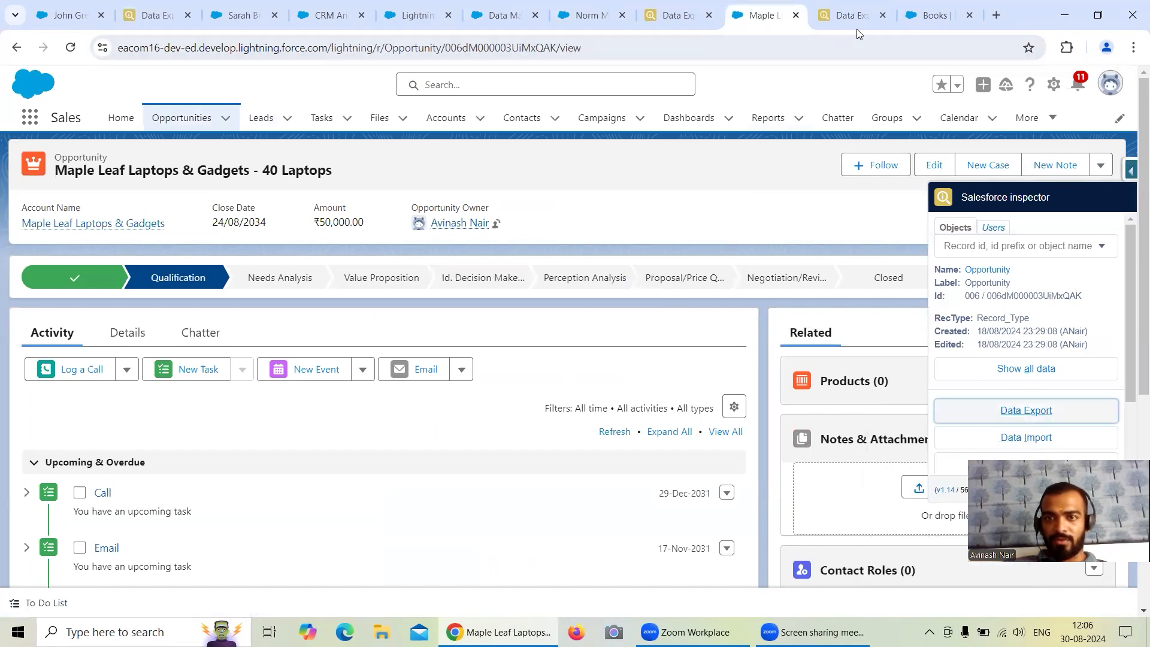
{"action": "left_click", "coordinate": [857, 24]}
Replace the prefilled export query with "Select id, stagename from Opportunity" and run the export.
{"action": "left_click", "coordinate": [210, 126]}
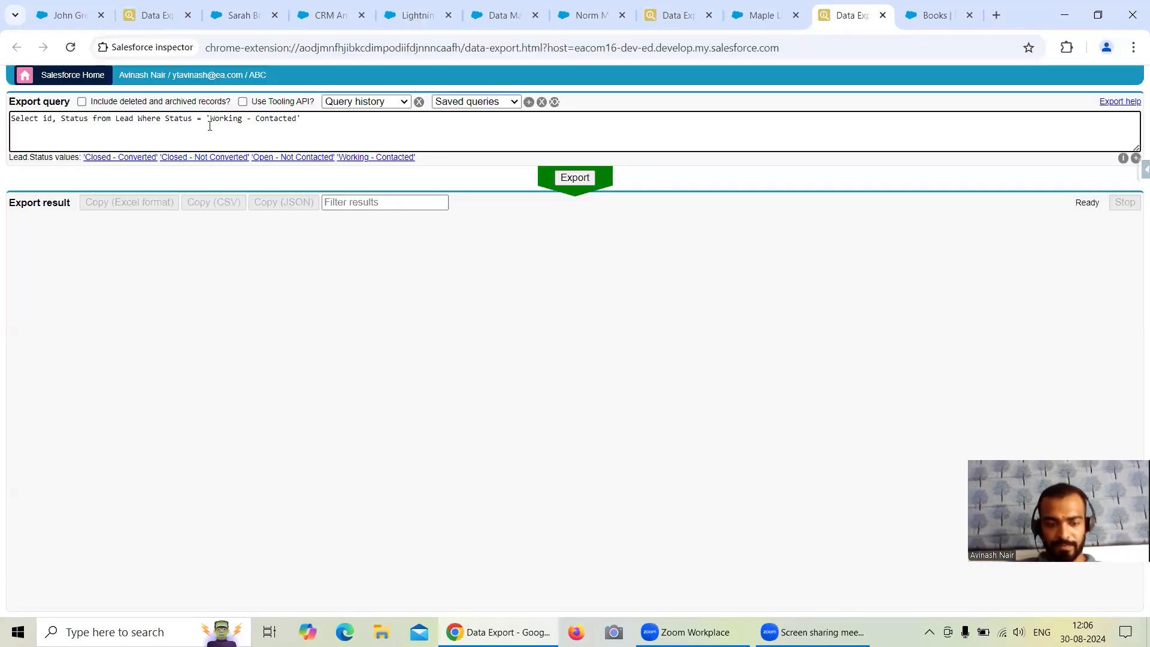
{"action": "key", "text": "ctrl+a"}
{"action": "key", "text": "BackSpace"}
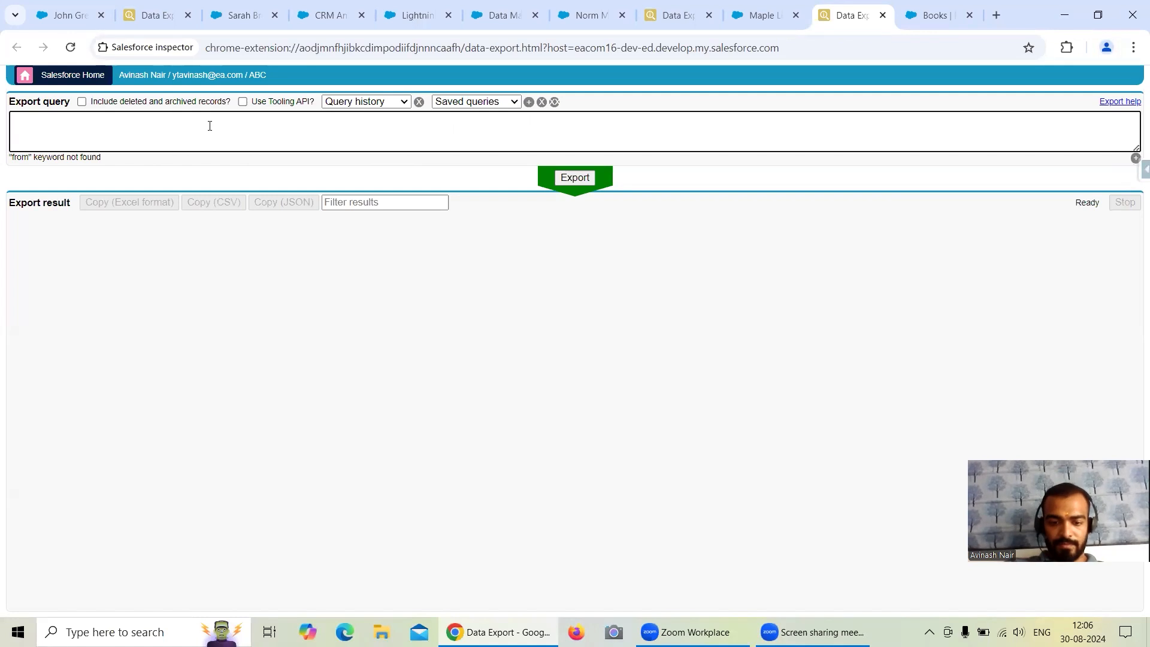
{"action": "type", "text": "Slect"}
{"action": "key", "text": "BackSpace"}
{"action": "key", "text": "BackSpace"}
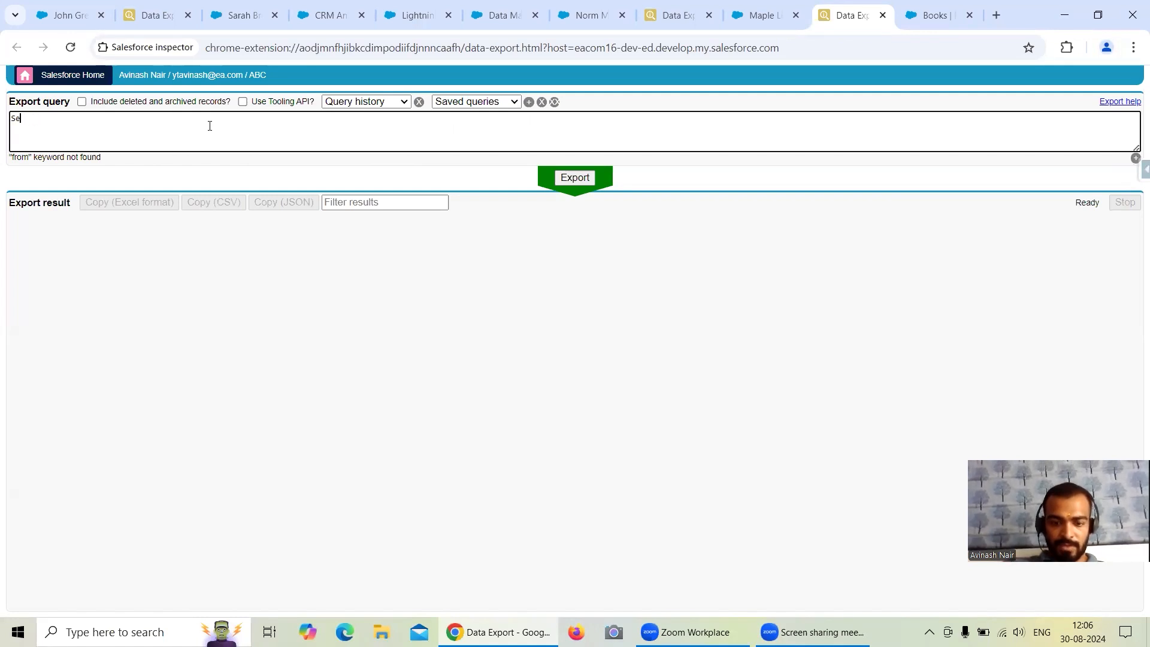
{"action": "type", "text": "ct id, stagename "}
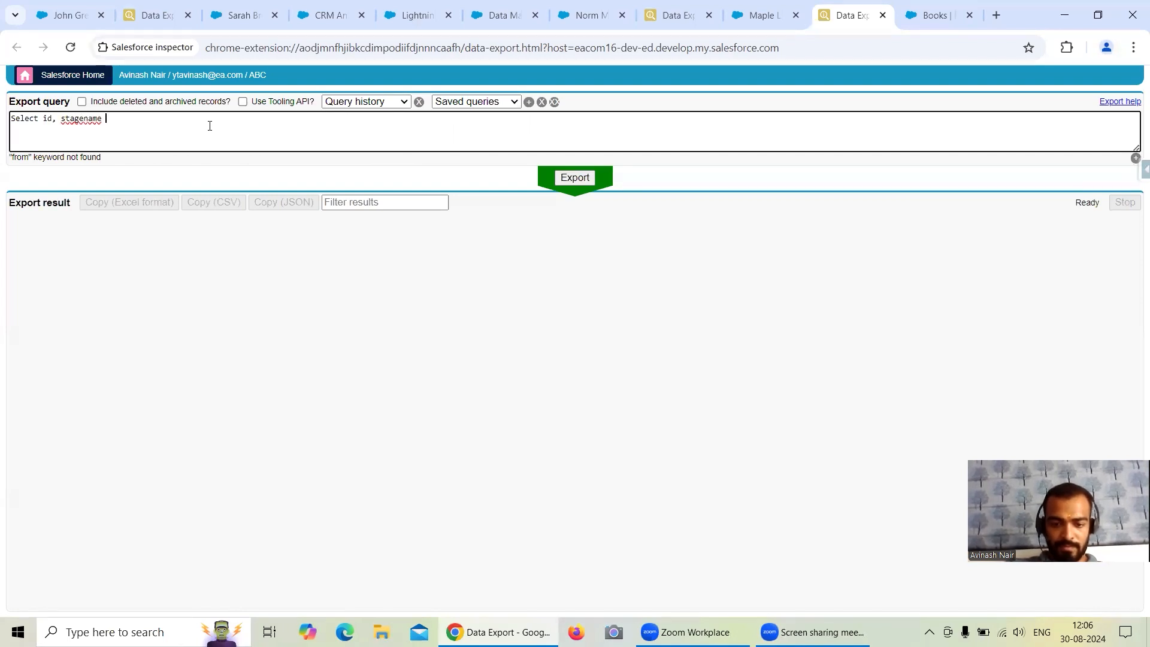
{"action": "type", "text": "from opo"}
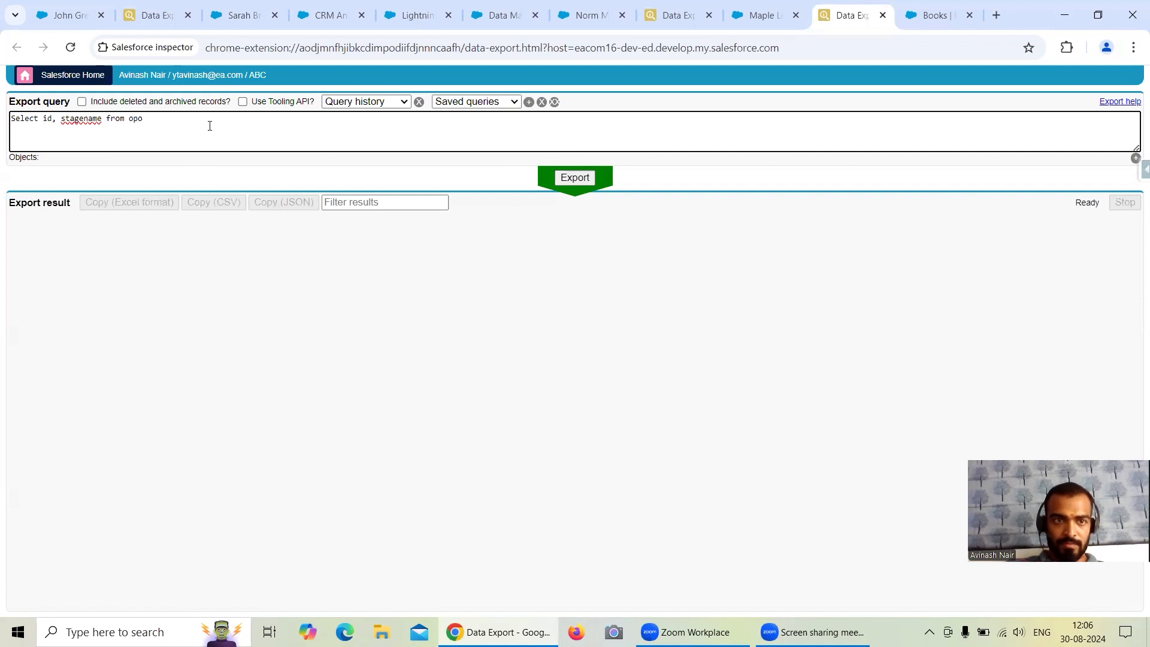
{"action": "key", "text": "BackSpace"}
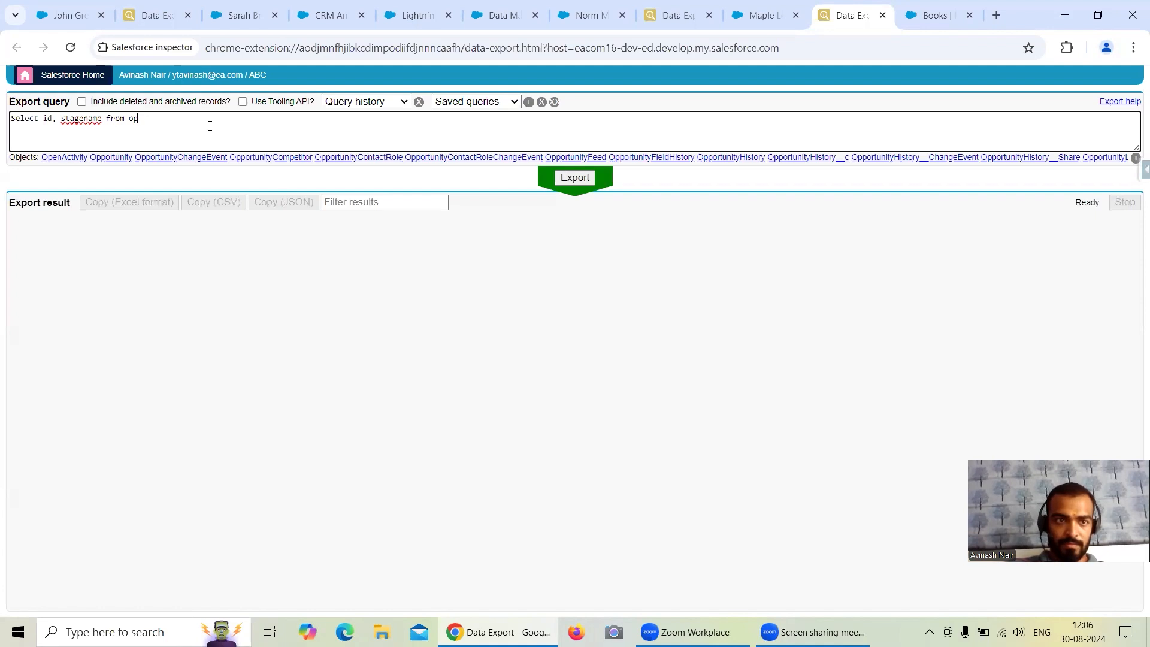
{"action": "type", "text": "po"}
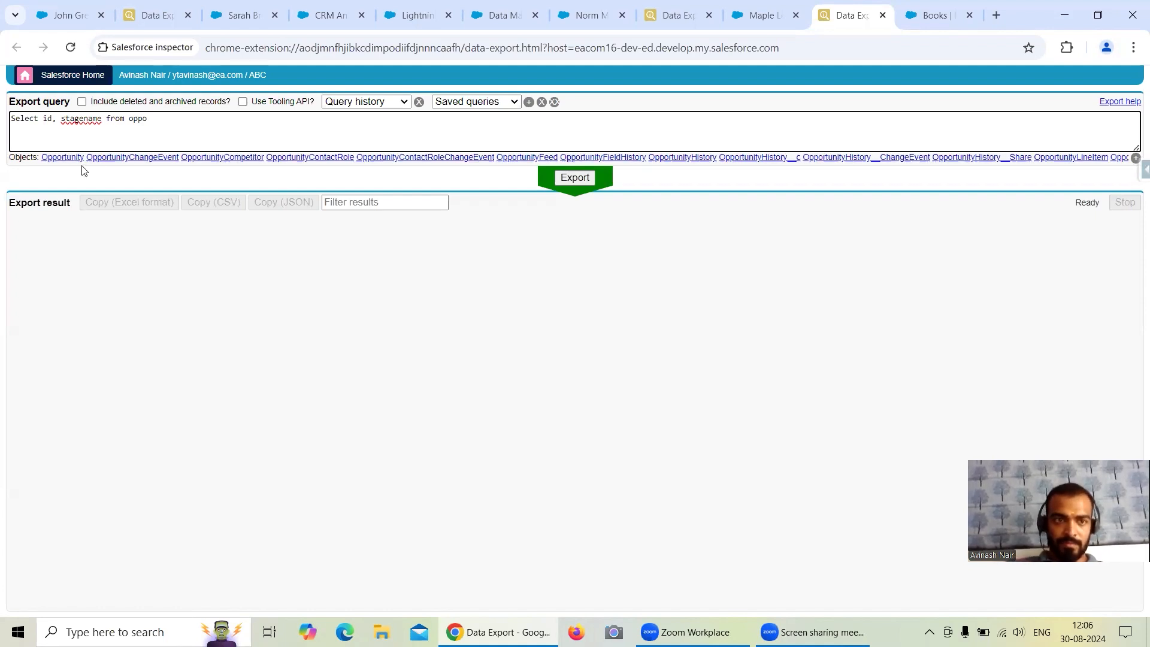
{"action": "left_click", "coordinate": [71, 159]}
{"action": "left_click", "coordinate": [417, 140]}
{"action": "key", "text": "ctrl+Return"}
Add the condition "Where StageName='Closed Won'" to the Opportunity query and run the export again.
{"action": "left_click", "coordinate": [234, 118]}
{"action": "type", "text": "Where"}
{"action": "type", "text": " Sta"}
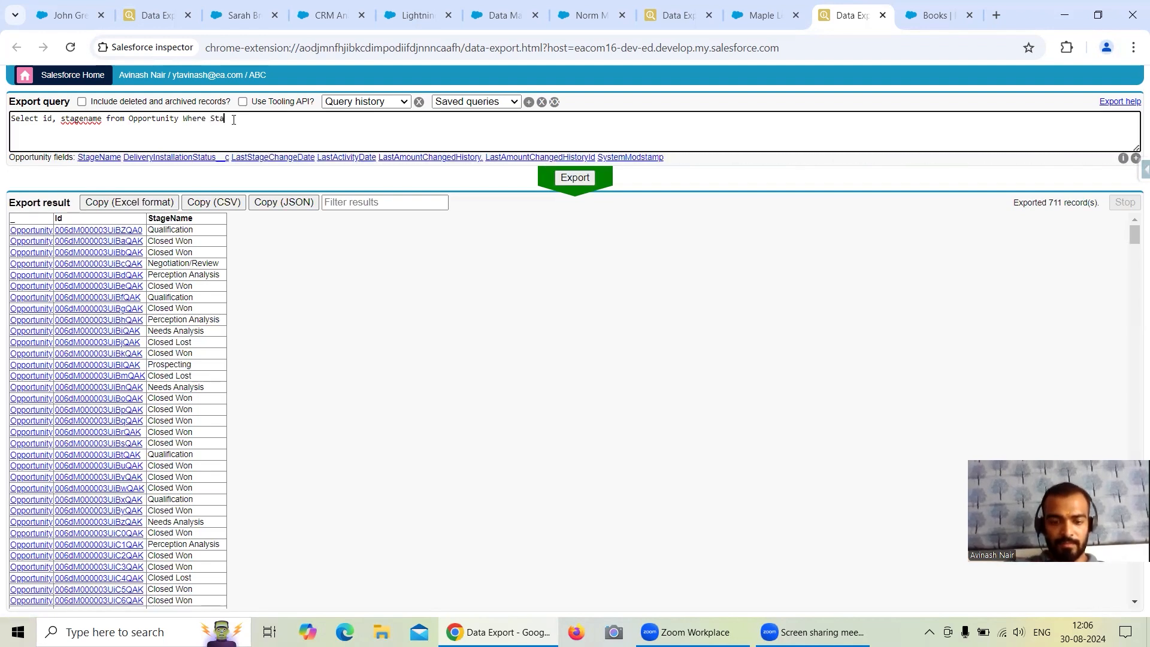
{"action": "type", "text": "geName="}
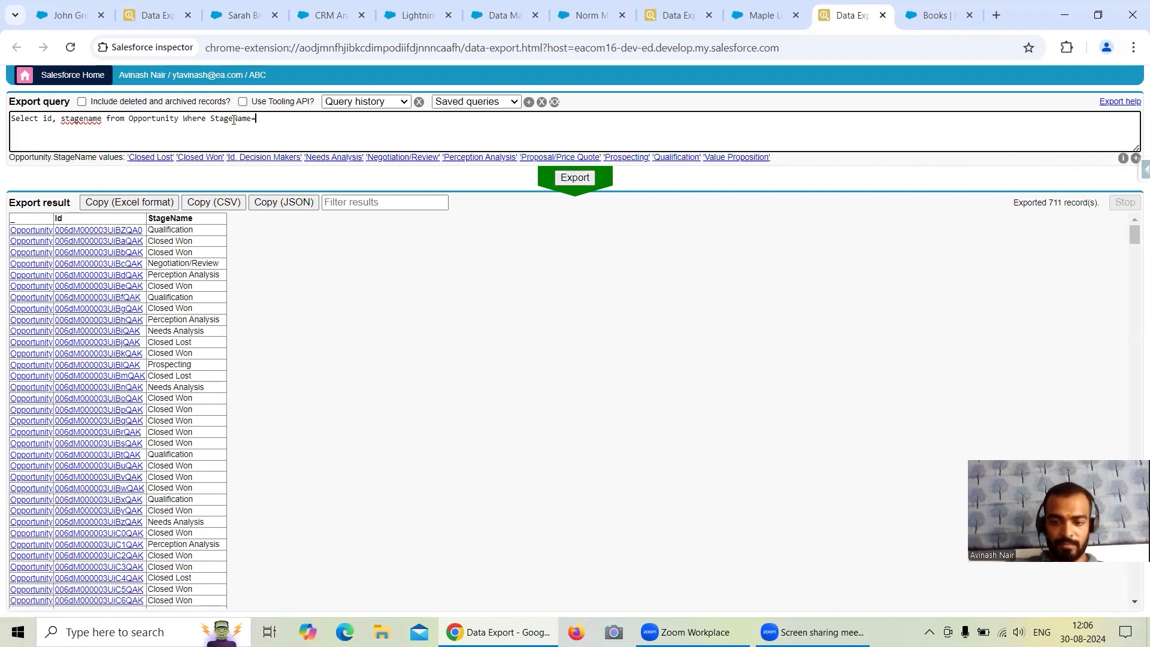
{"action": "type", "text": "''Clos"}
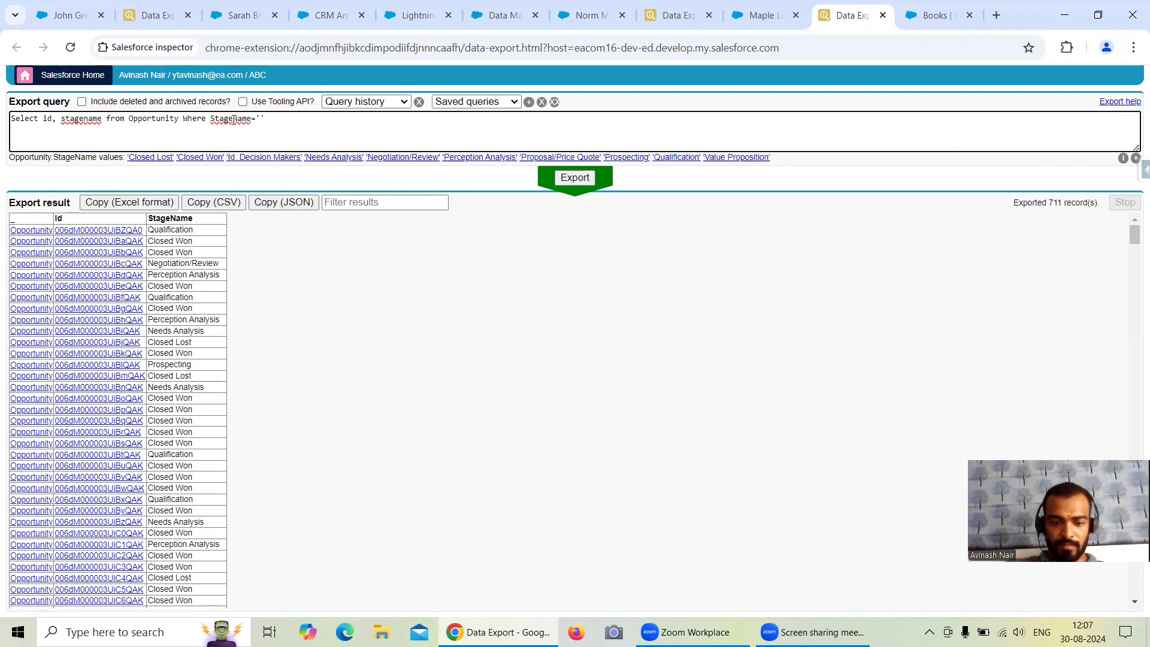
{"action": "type", "text": "ed Won"}
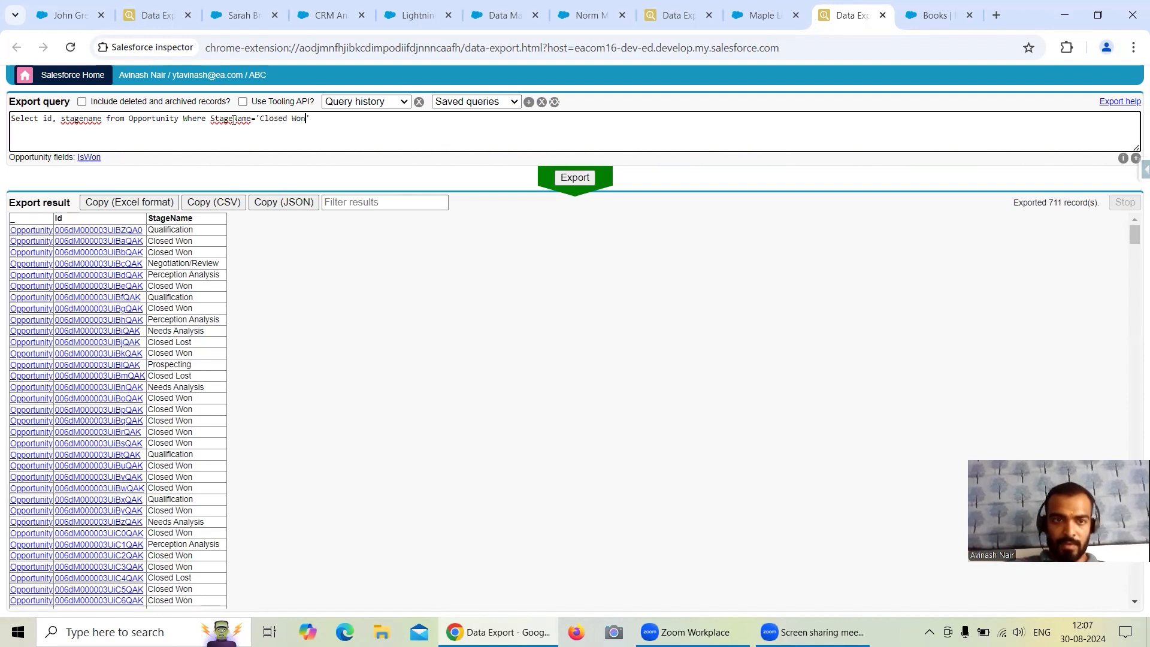
{"action": "left_click", "coordinate": [575, 178]}
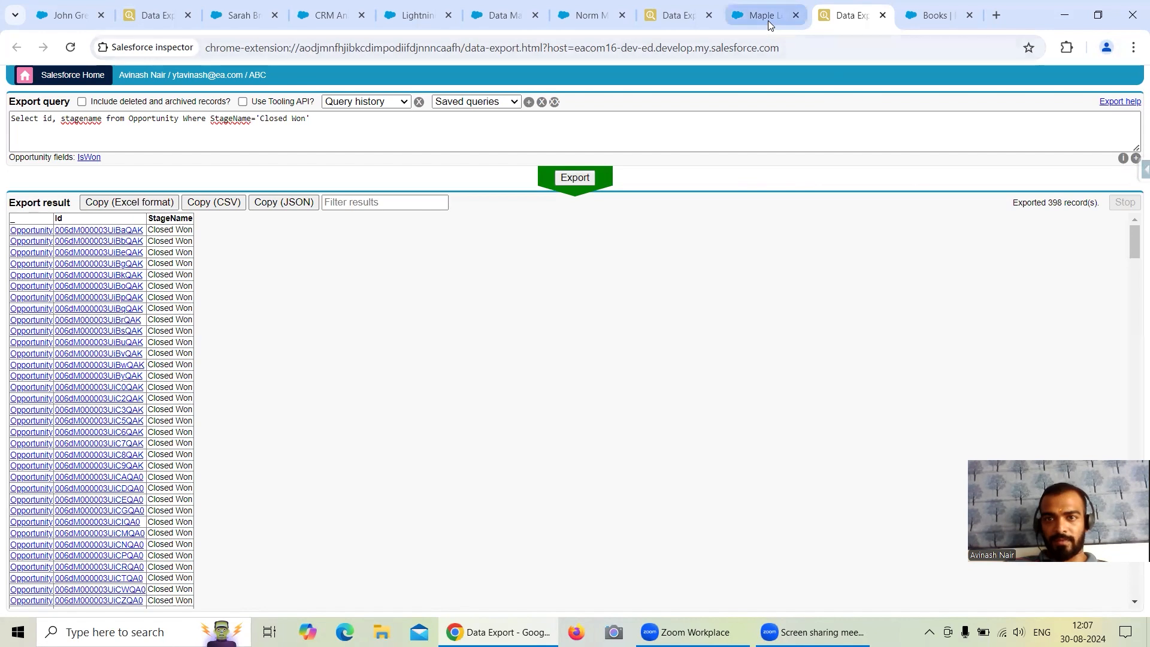
Copy the StageName condition from the query into a new dataflow filter node and rewrite it as StageName == "Closed Won".
{"action": "left_click_drag", "start_coordinate": [209, 119], "coordinate": [316, 120]}
{"action": "key", "text": "ctrl+c"}
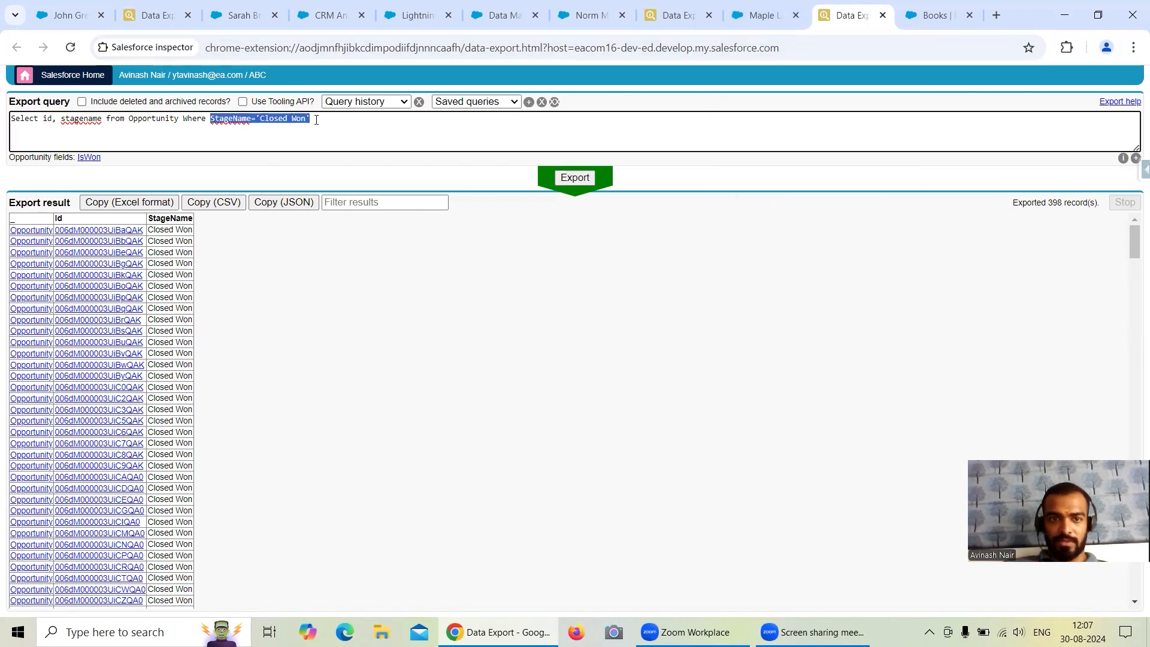
{"action": "left_click", "coordinate": [490, 16]}
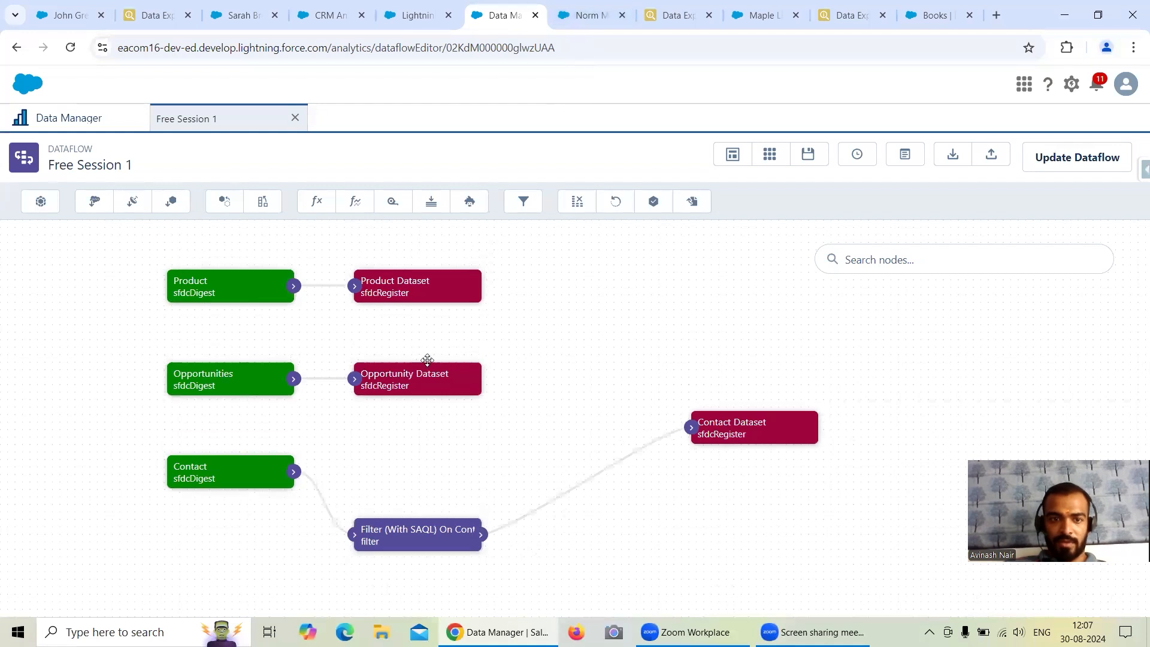
{"action": "left_click", "coordinate": [524, 202]}
{"action": "left_click", "coordinate": [479, 393]}
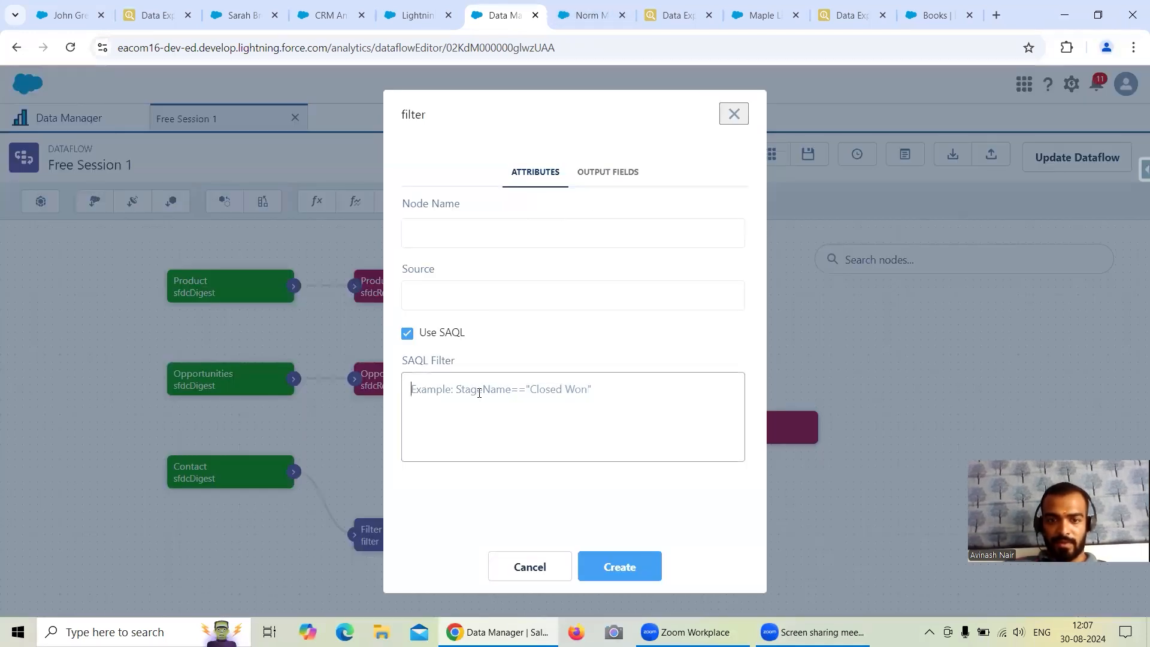
{"action": "key", "text": "ctrl+v"}
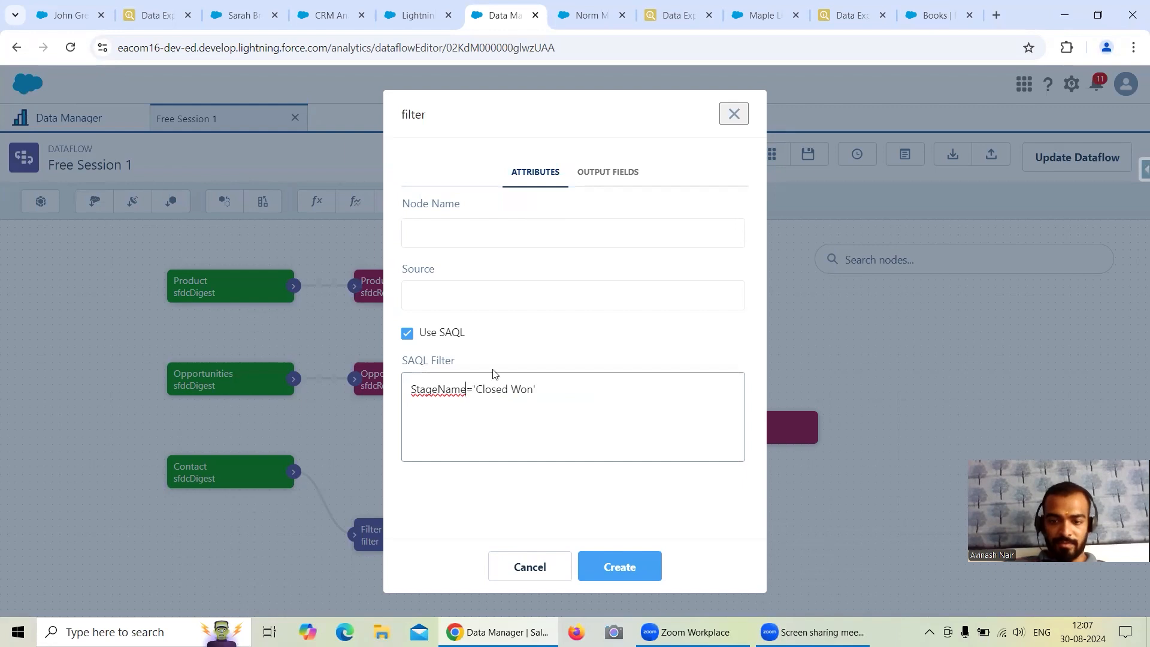
{"action": "type", "text": "="}
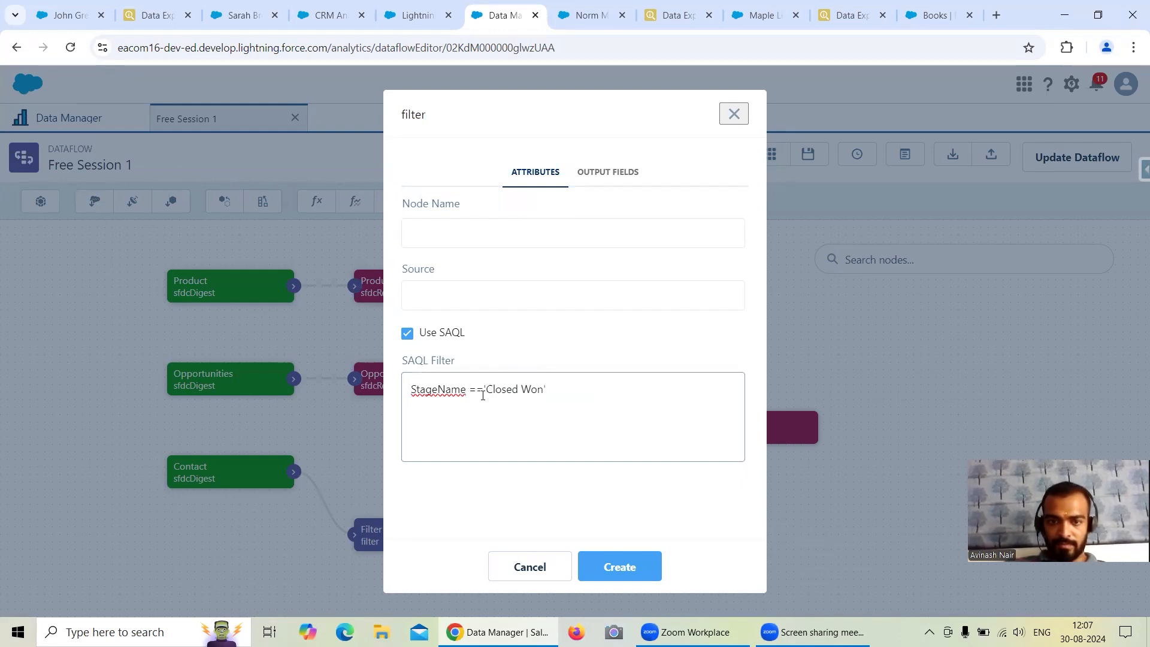
{"action": "key", "text": "BackSpace"}
{"action": "type", "text": "\""}
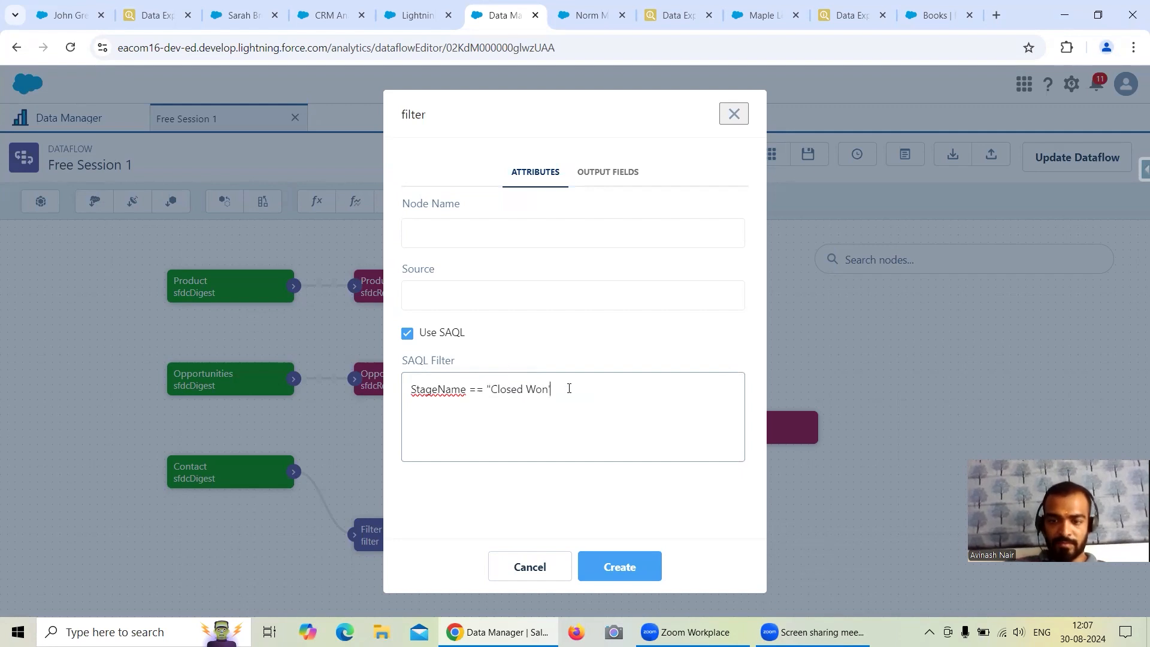
{"action": "left_click", "coordinate": [626, 568]}
Name the new filter node "Filter (With SAQL) on Opportunity".
{"action": "left_click", "coordinate": [450, 241]}
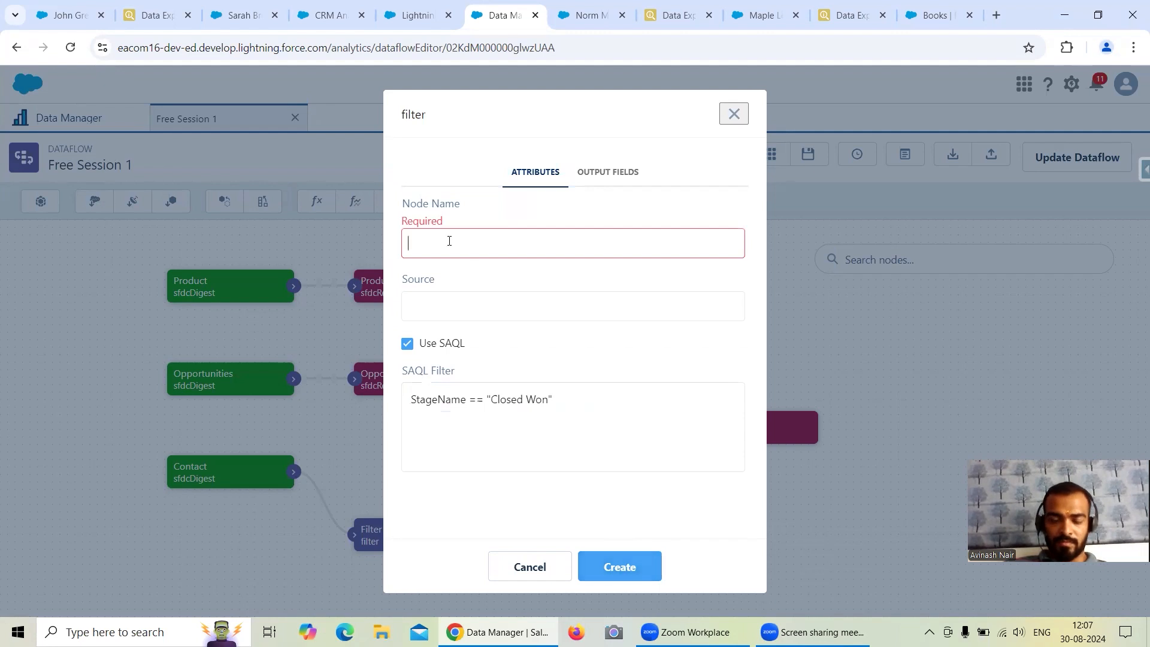
{"action": "type", "text": "Filter"}
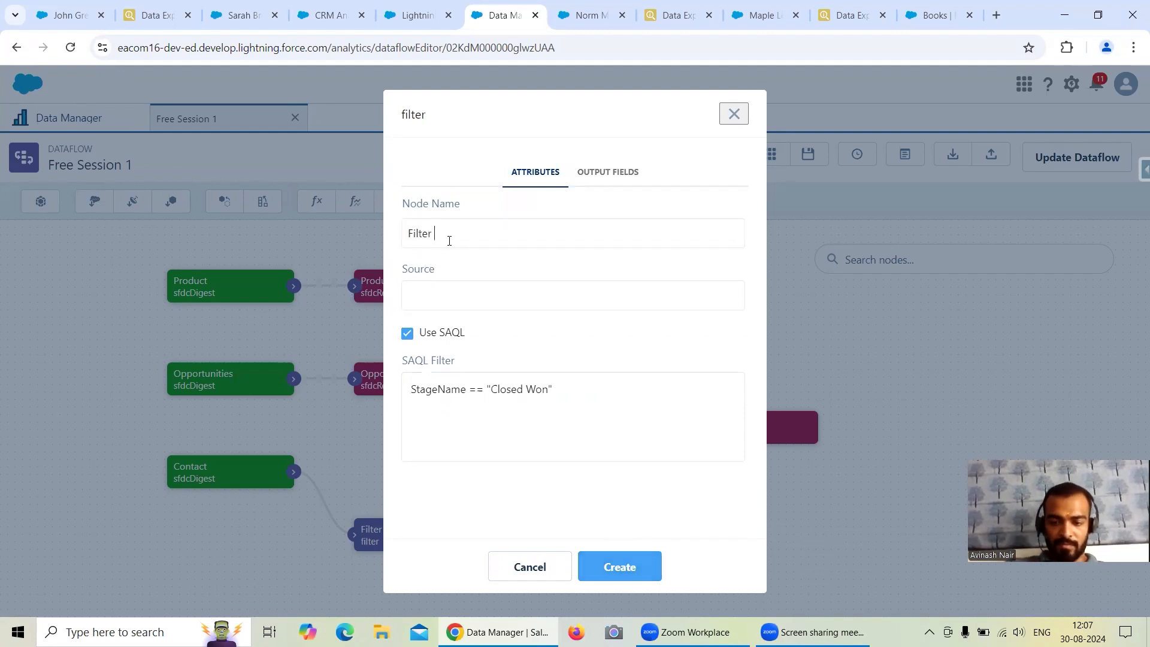
{"action": "type", "text": " (With SAQL"}
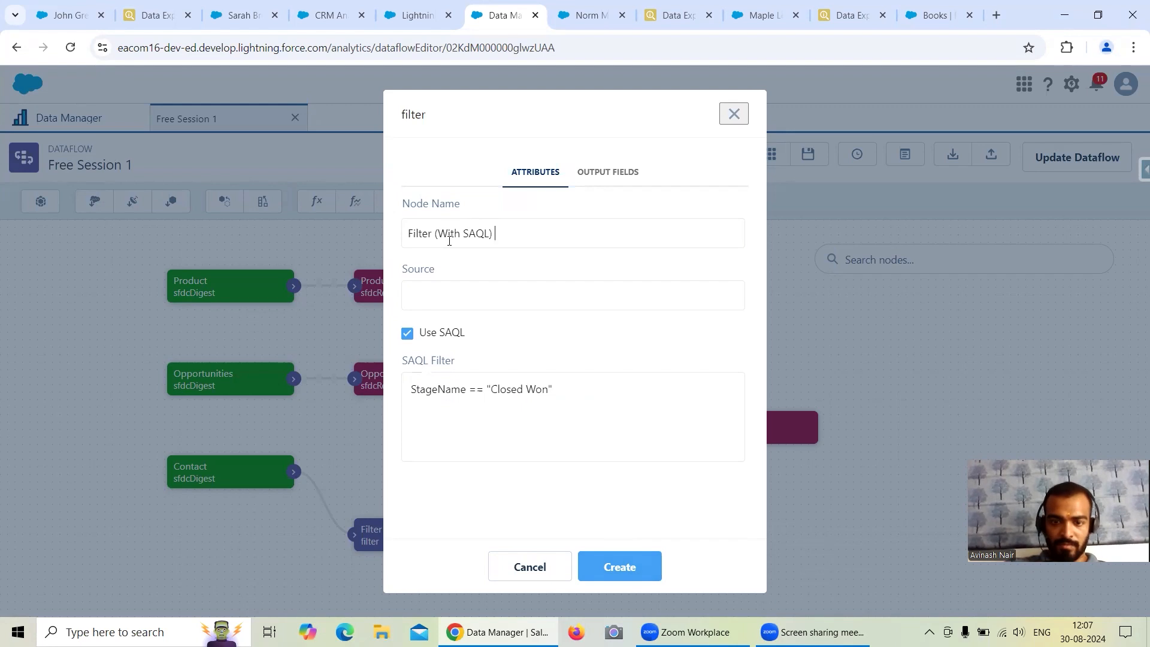
{"action": "type", "text": ") on Opportunity"}
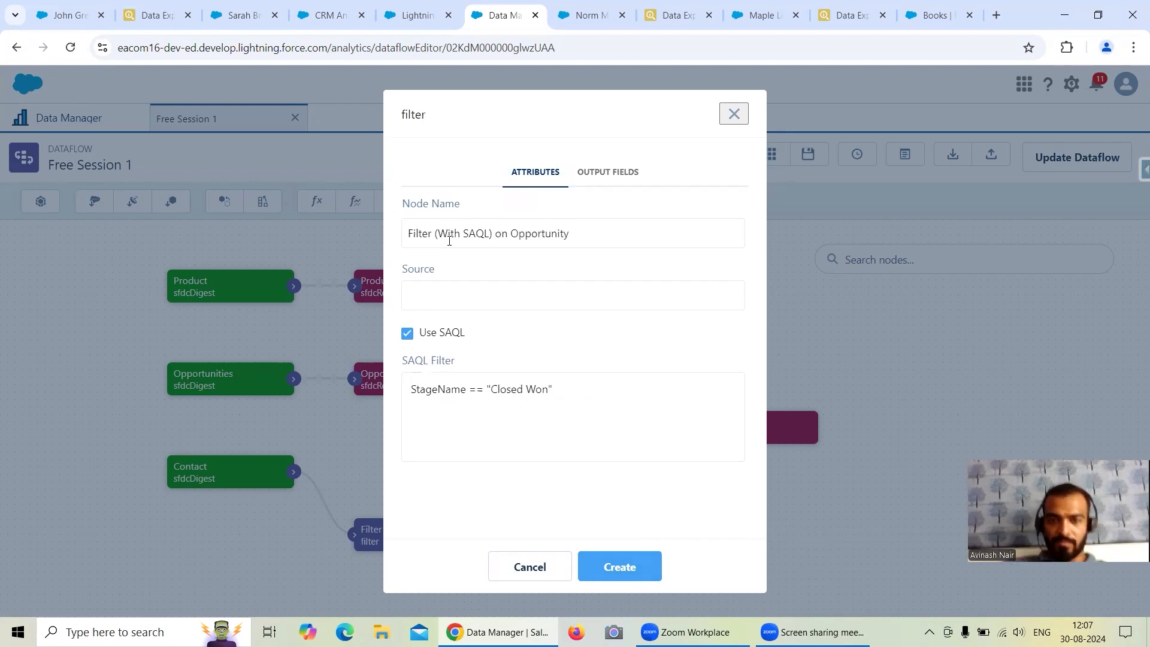
Set the Opportunity filter's source to the Opportunities node and create the filter.
{"action": "left_click", "coordinate": [505, 294]}
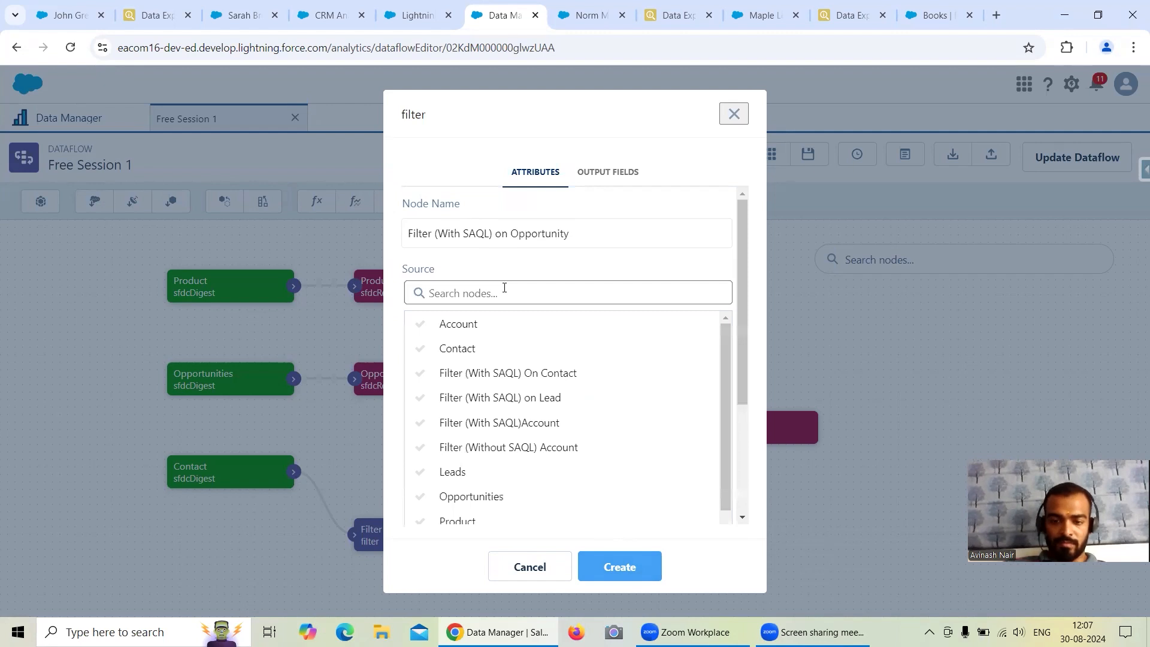
{"action": "left_click", "coordinate": [504, 288]}
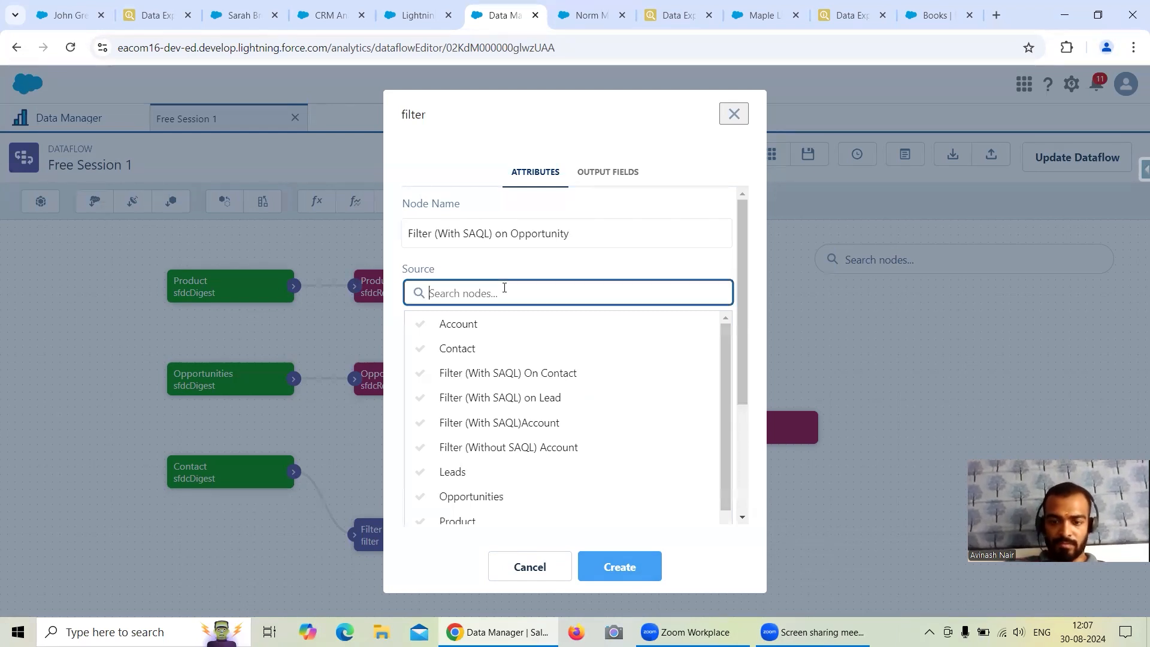
{"action": "type", "text": "Opp"}
{"action": "left_click", "coordinate": [514, 329]}
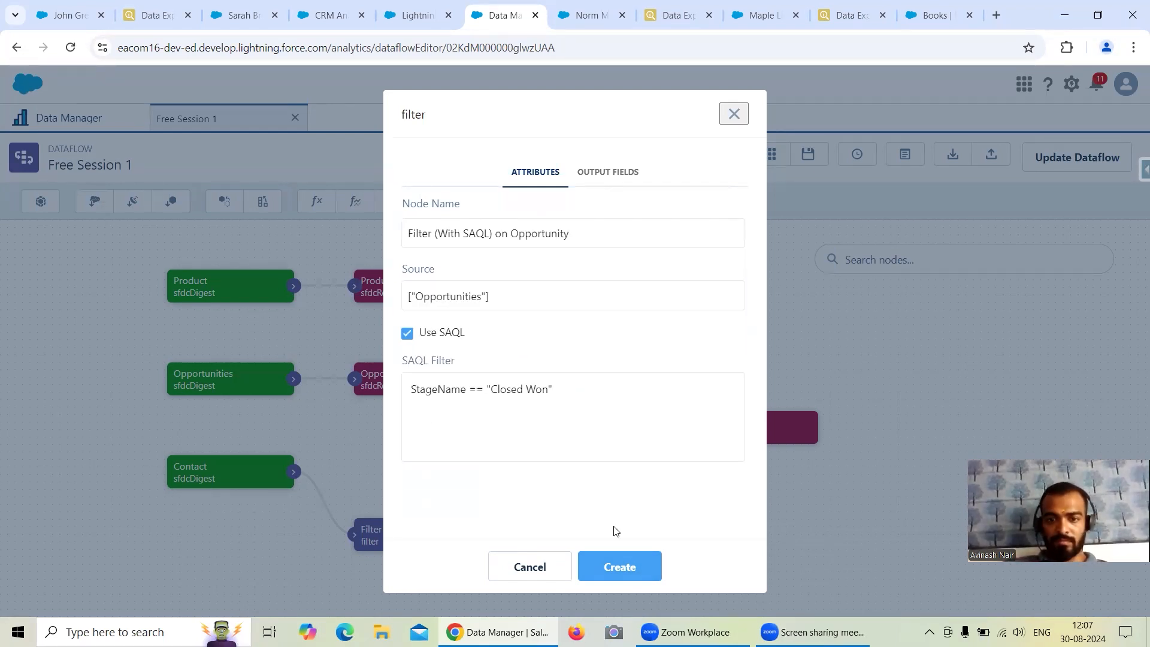
{"action": "left_click", "coordinate": [620, 560]}
Move the Opportunity Dataset node away from the Opportunities node and connect the Opportunity filter's output to it.
{"action": "left_click_drag", "start_coordinate": [419, 384], "coordinate": [670, 339]}
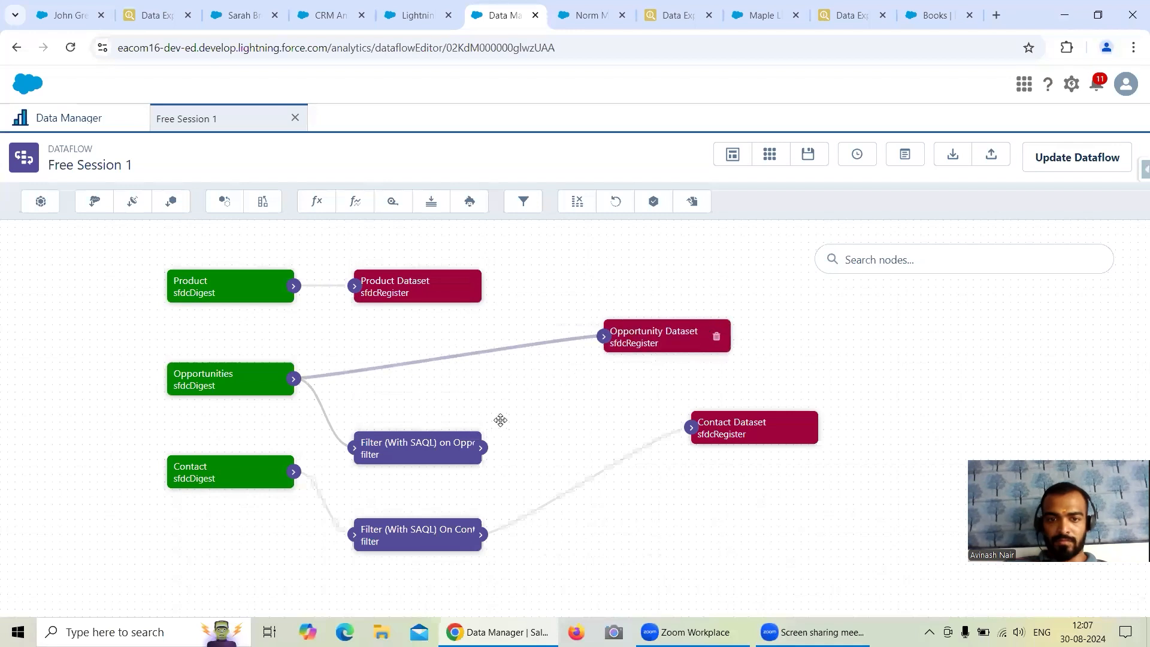
{"action": "left_click_drag", "start_coordinate": [482, 448], "coordinate": [602, 340]}
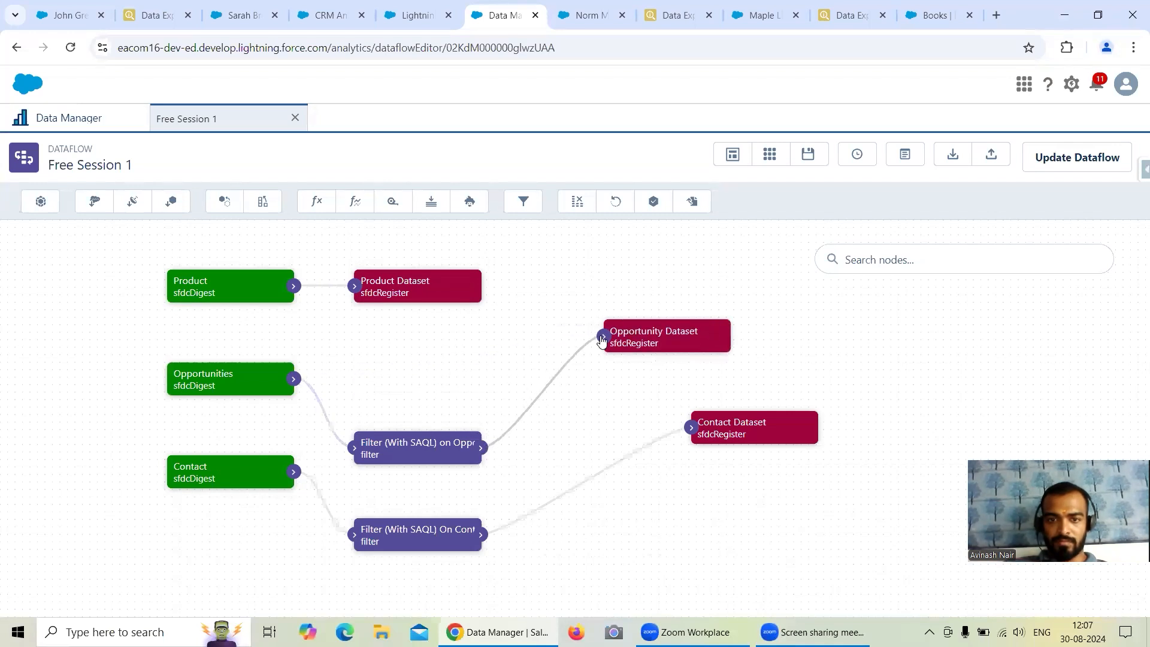
Open Salesforce Inspector's Data Export from the Books product record in a new browser tab and switch to it.
{"action": "left_click", "coordinate": [930, 18]}
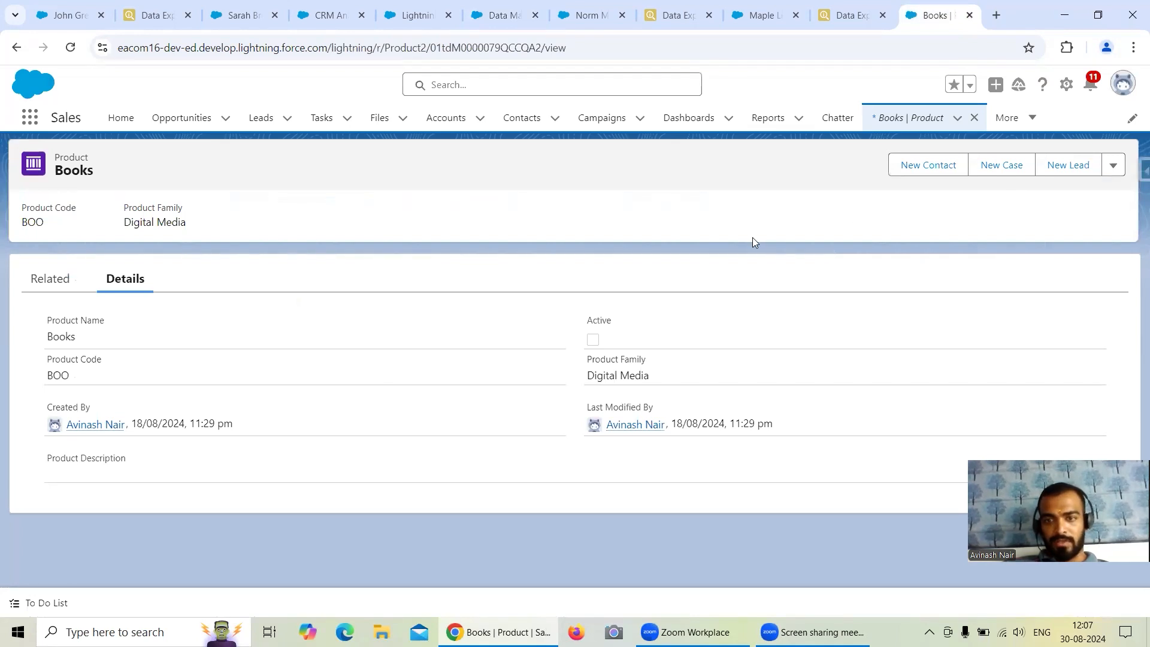
{"action": "left_click", "coordinate": [1134, 172]}
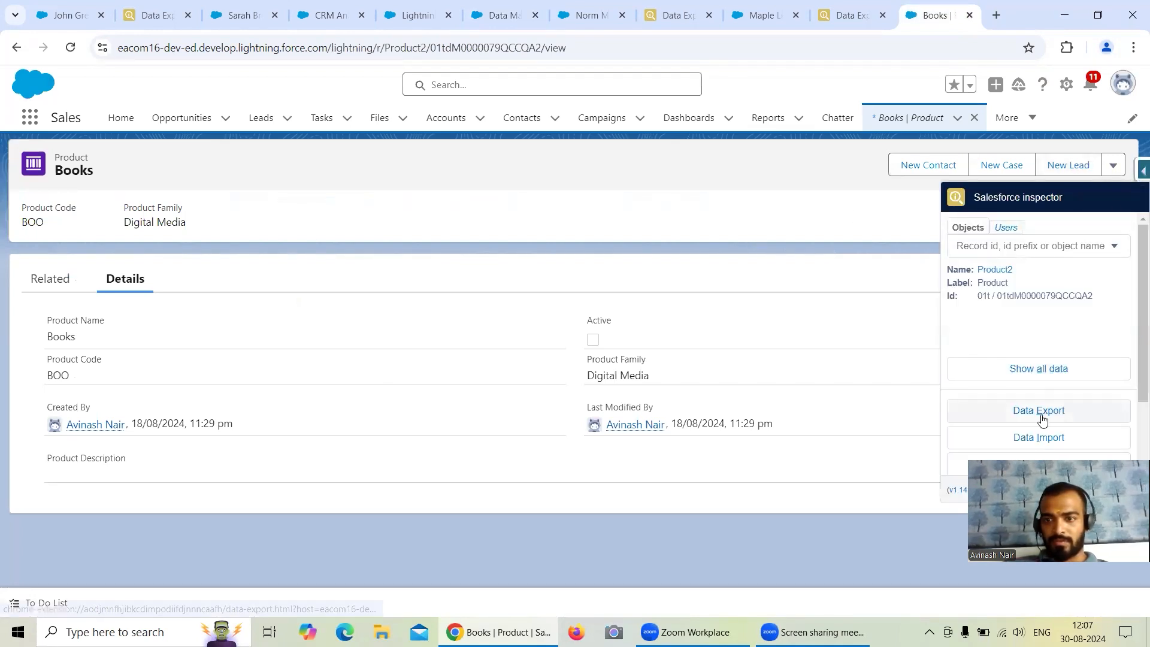
{"action": "right_click", "coordinate": [1006, 413]}
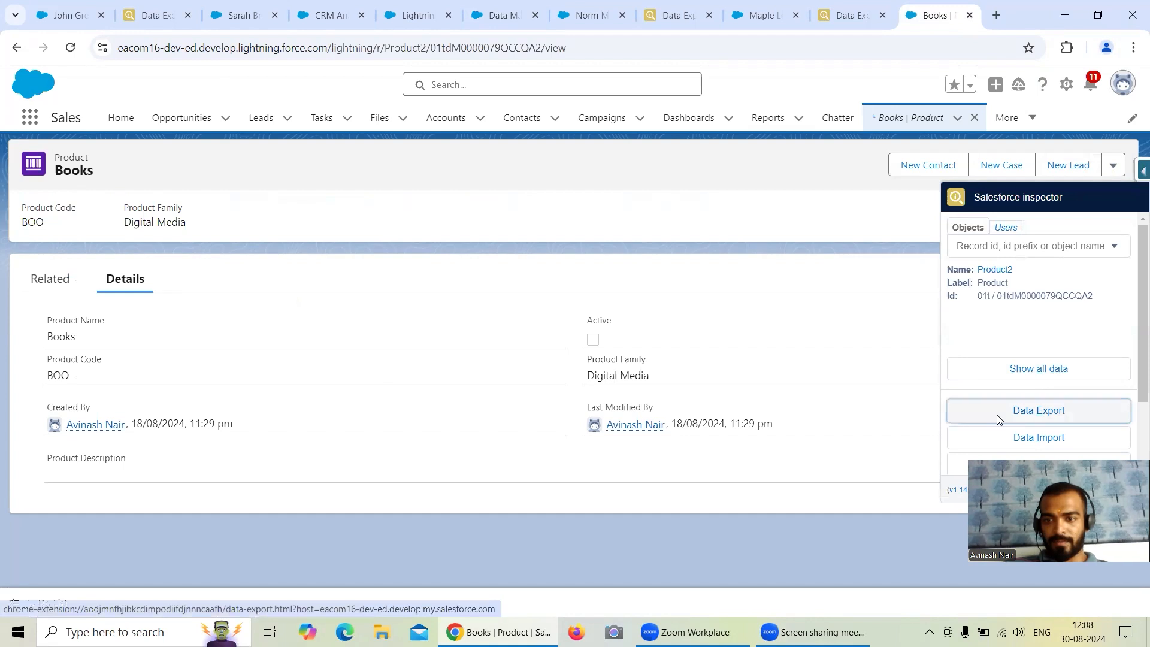
{"action": "left_click", "coordinate": [940, 432]}
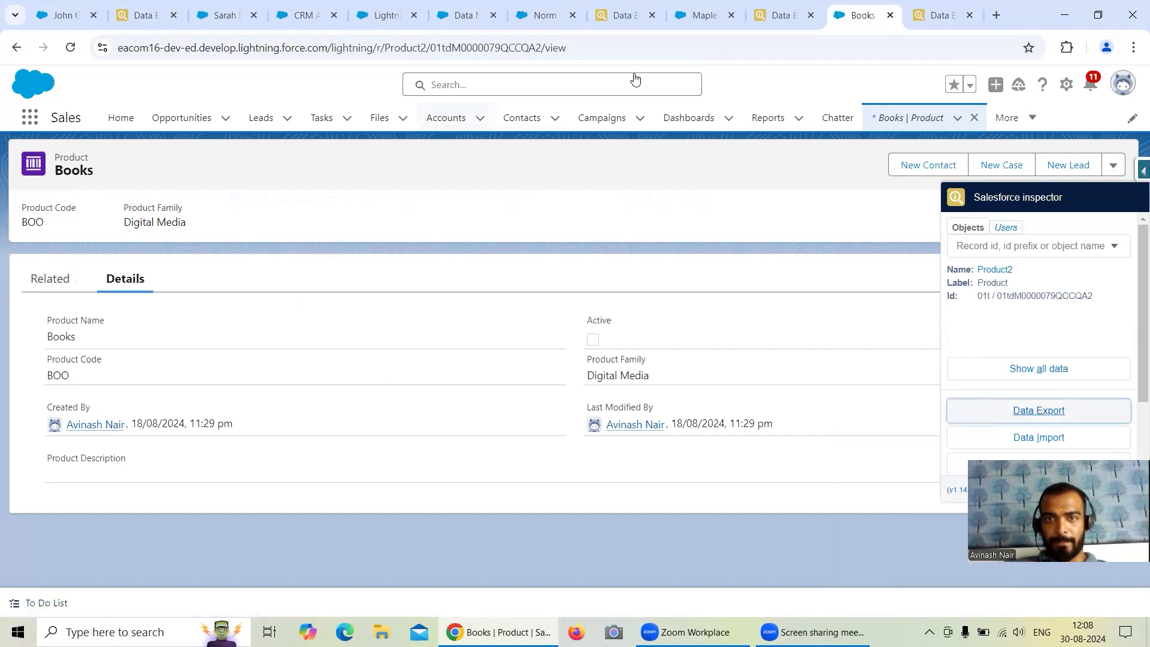
{"action": "left_click", "coordinate": [944, 15]}
Replace the prefilled export query with "Select id from Product2".
{"action": "left_click", "coordinate": [227, 123]}
{"action": "key", "text": "ctrl+a"}
{"action": "key", "text": "BackSpace"}
{"action": "type", "text": "Select id from Prod"}
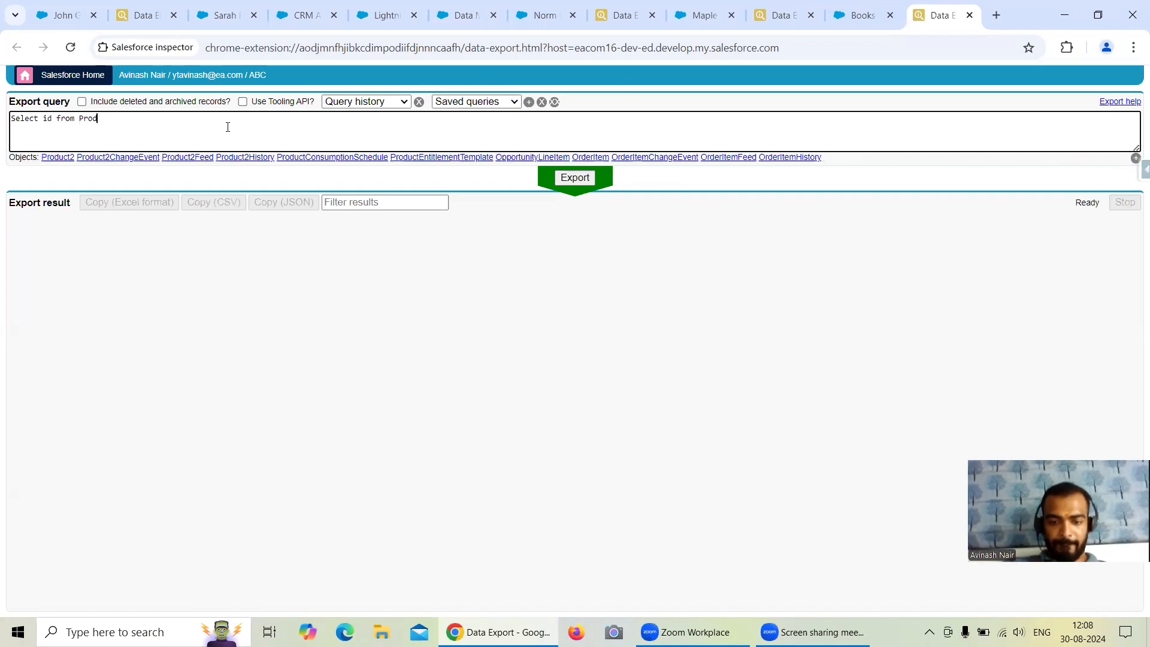
{"action": "type", "text": "uct"}
{"action": "left_click", "coordinate": [58, 157]}
Add the Family field after id in the Product2 query and run the export.
{"action": "double_click", "coordinate": [54, 119]}
{"action": "key", "text": "Left"}
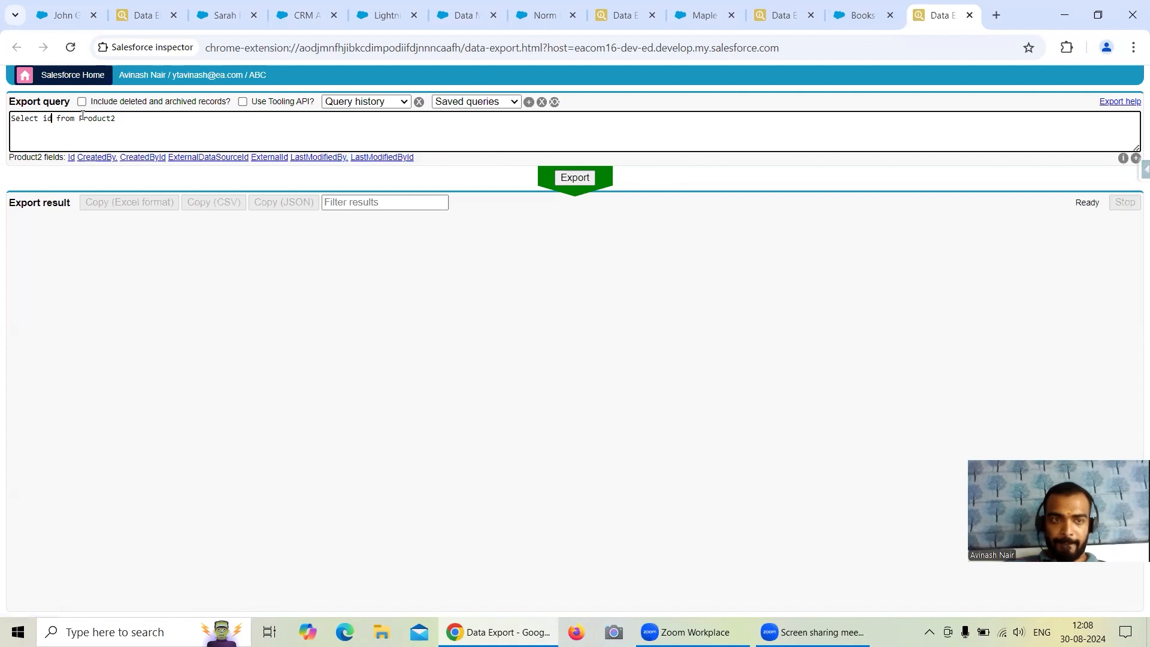
{"action": "type", "text": ", "}
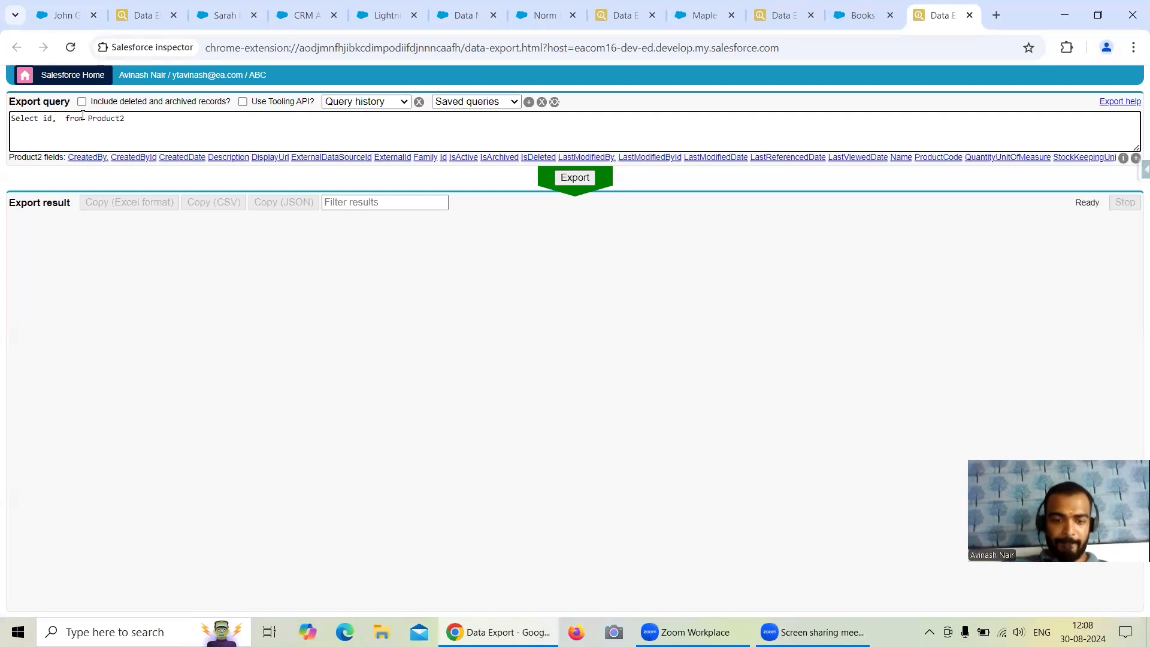
{"action": "type", "text": "Family"}
{"action": "left_click", "coordinate": [84, 158]}
{"action": "key", "text": "BackSpace"}
{"action": "key", "text": "BackSpace"}
{"action": "left_click", "coordinate": [563, 181]}
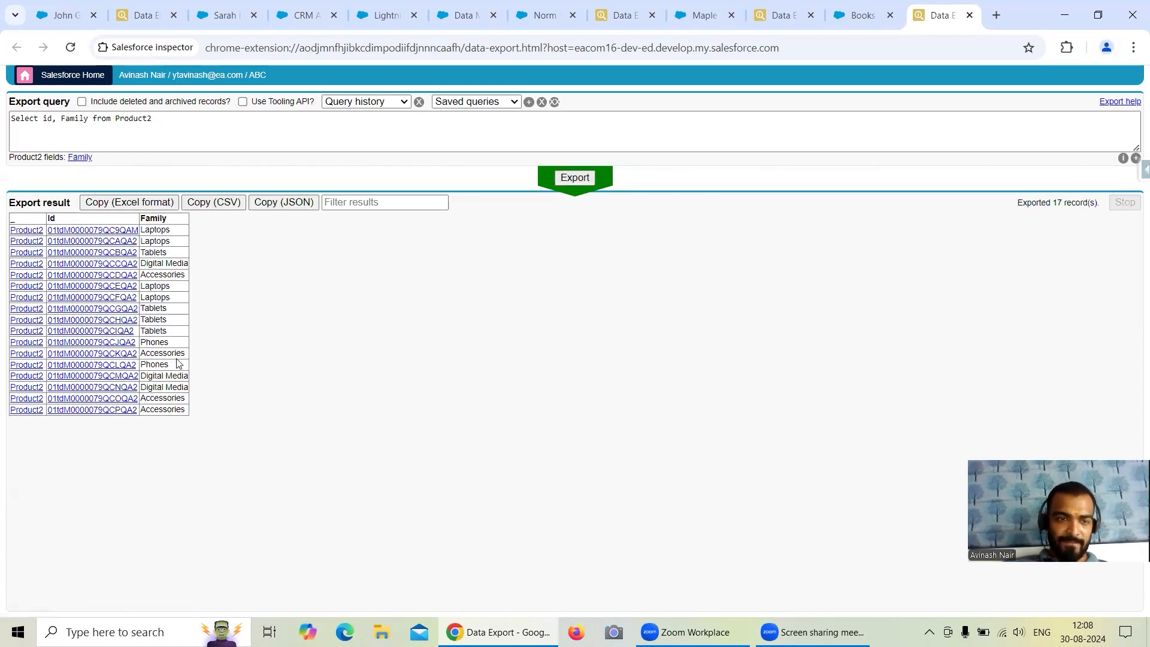
Add the condition "Where Family = 'Laptops'" to the Product2 query and run the export again.
{"action": "left_click_drag", "start_coordinate": [170, 242], "coordinate": [142, 244]}
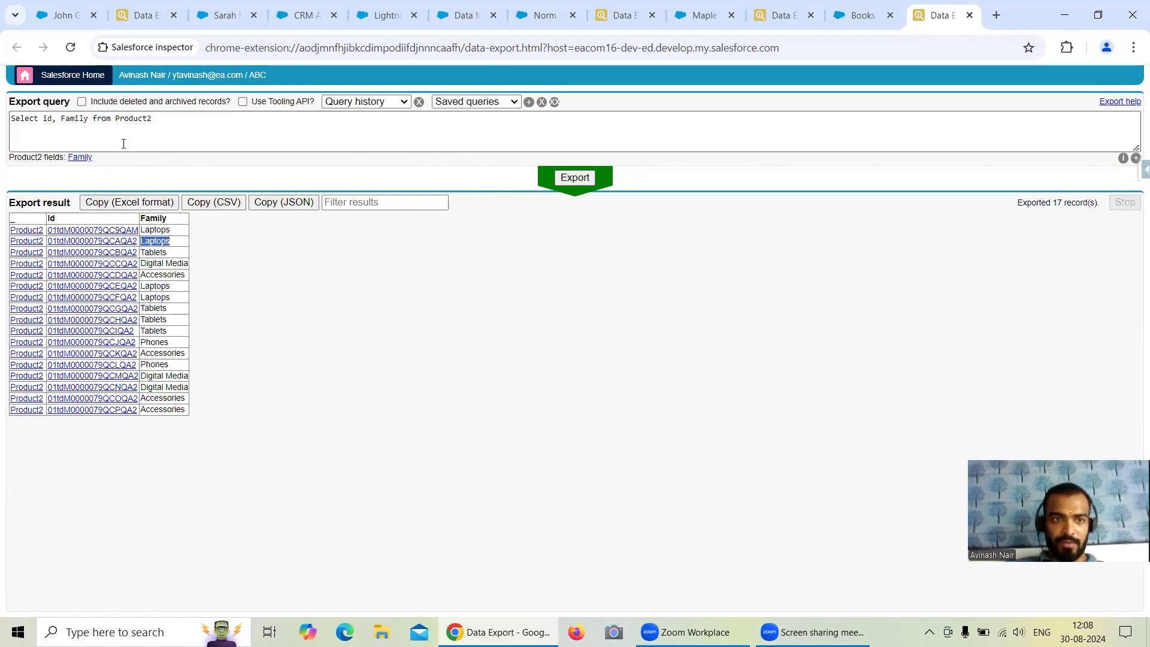
{"action": "left_click", "coordinate": [155, 120]}
{"action": "type", "text": "Where Famil"}
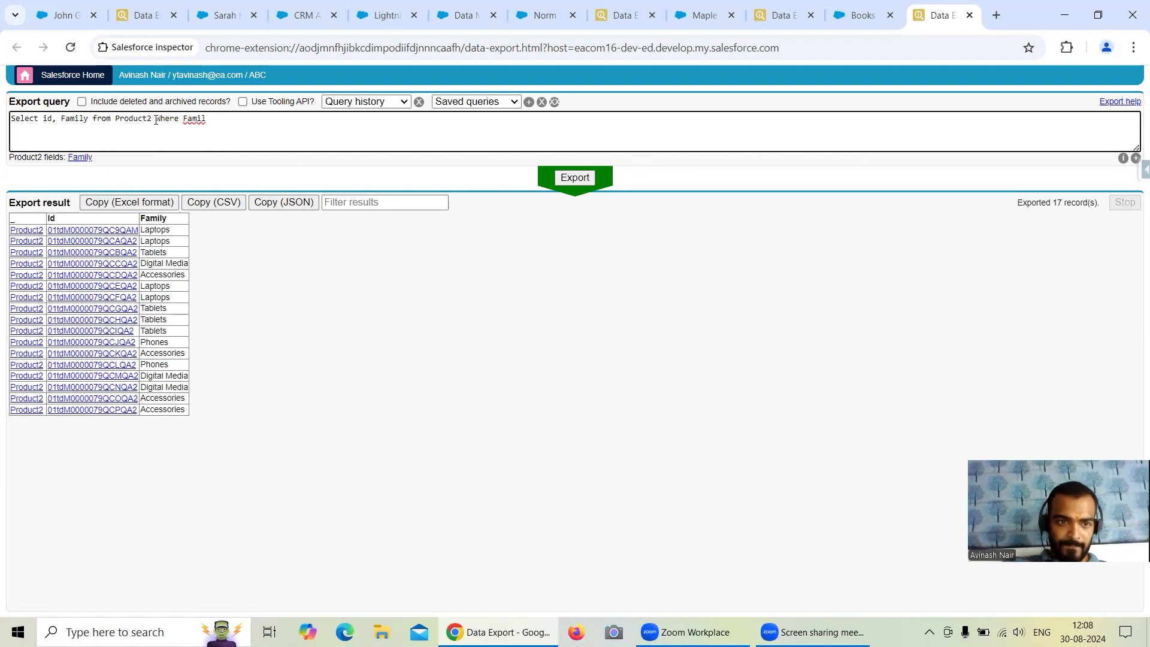
{"action": "type", "text": "y "}
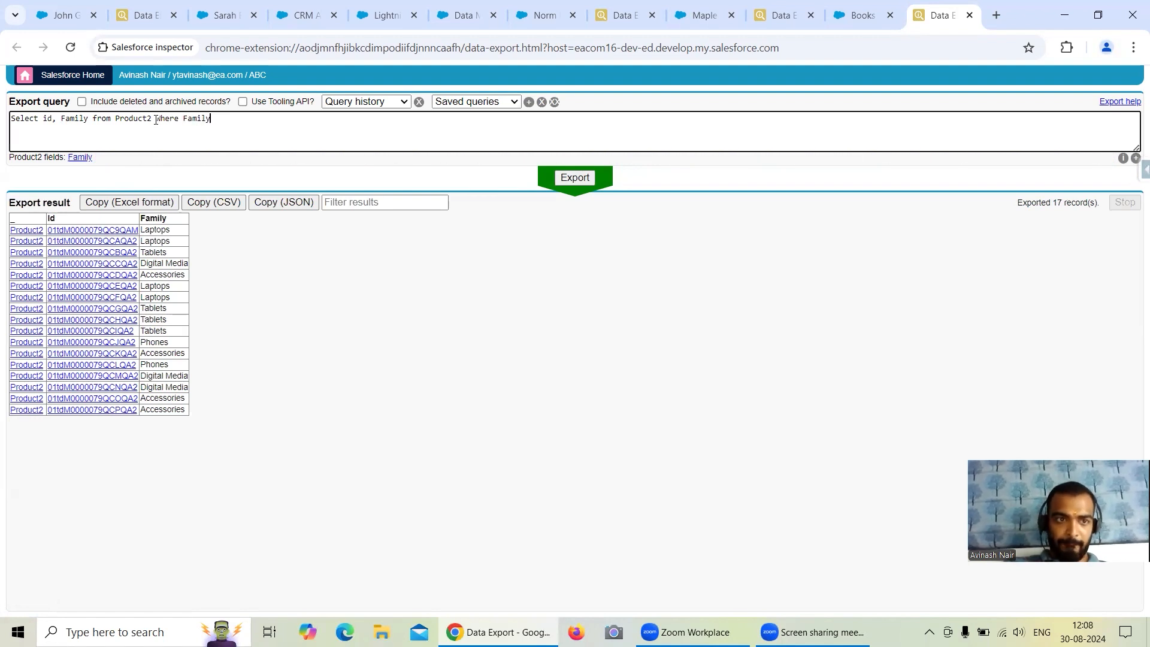
{"action": "type", "text": "= ''"}
{"action": "type", "text": "Laptops"}
{"action": "left_click", "coordinate": [565, 178]}
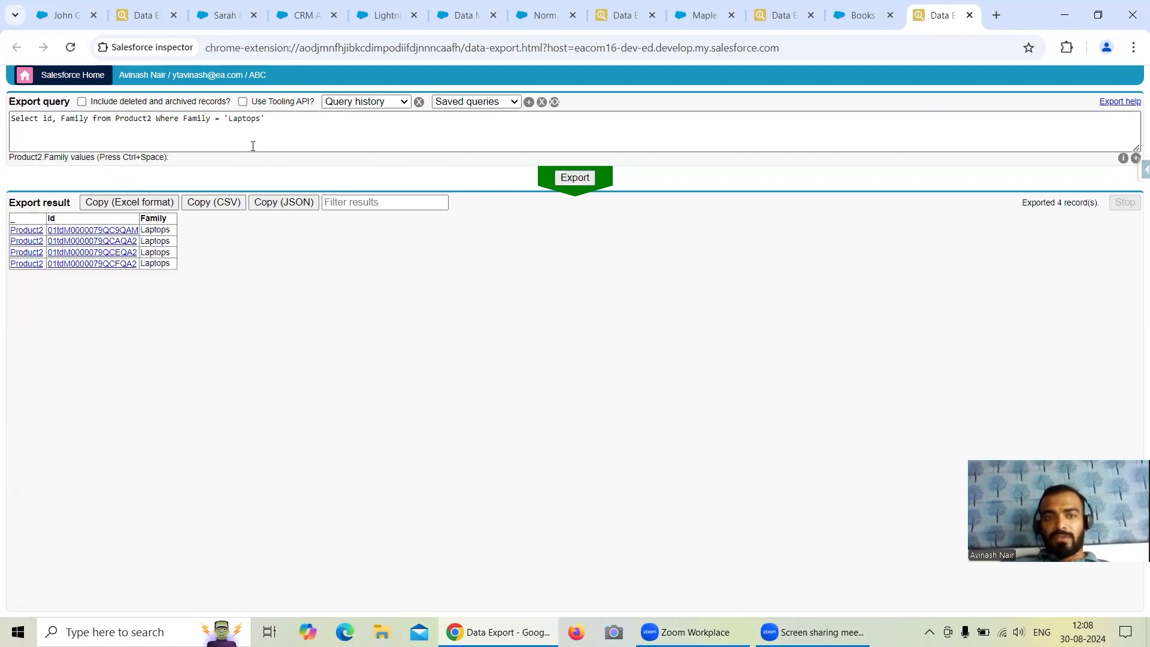
Copy the Family = 'Laptops' condition and start a filter node named "Filter (With SAQL) on Products" in the Free Session 1 dataflow.
{"action": "left_click_drag", "start_coordinate": [182, 118], "coordinate": [269, 118]}
{"action": "key", "text": "ctrl+c"}
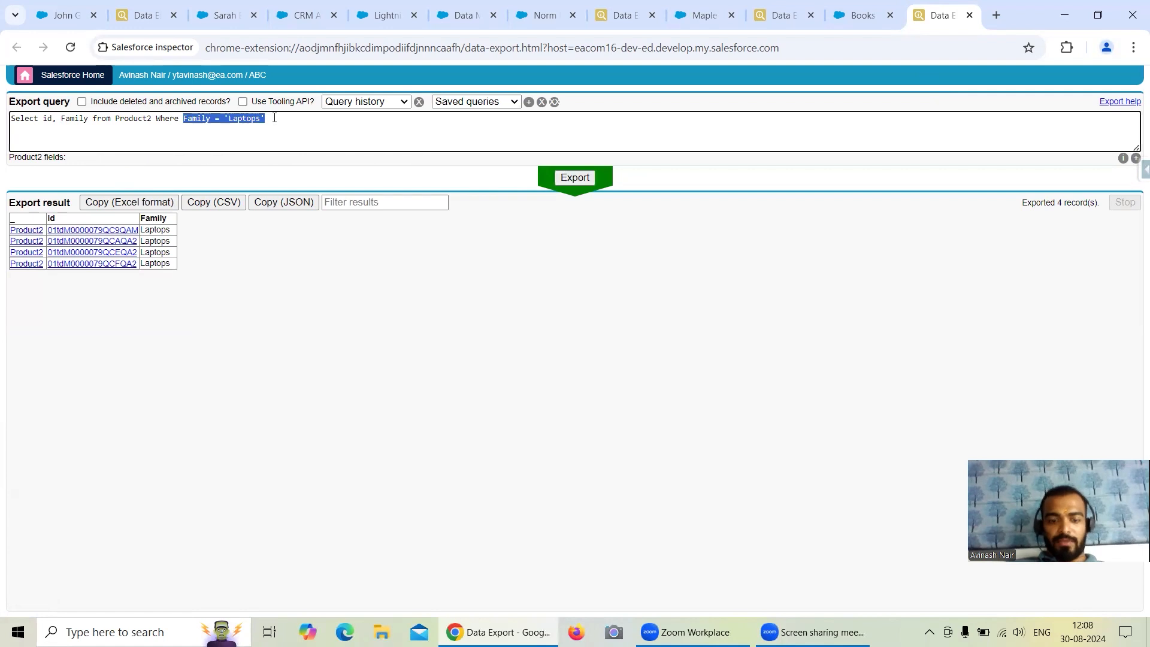
{"action": "left_click", "coordinate": [471, 18]}
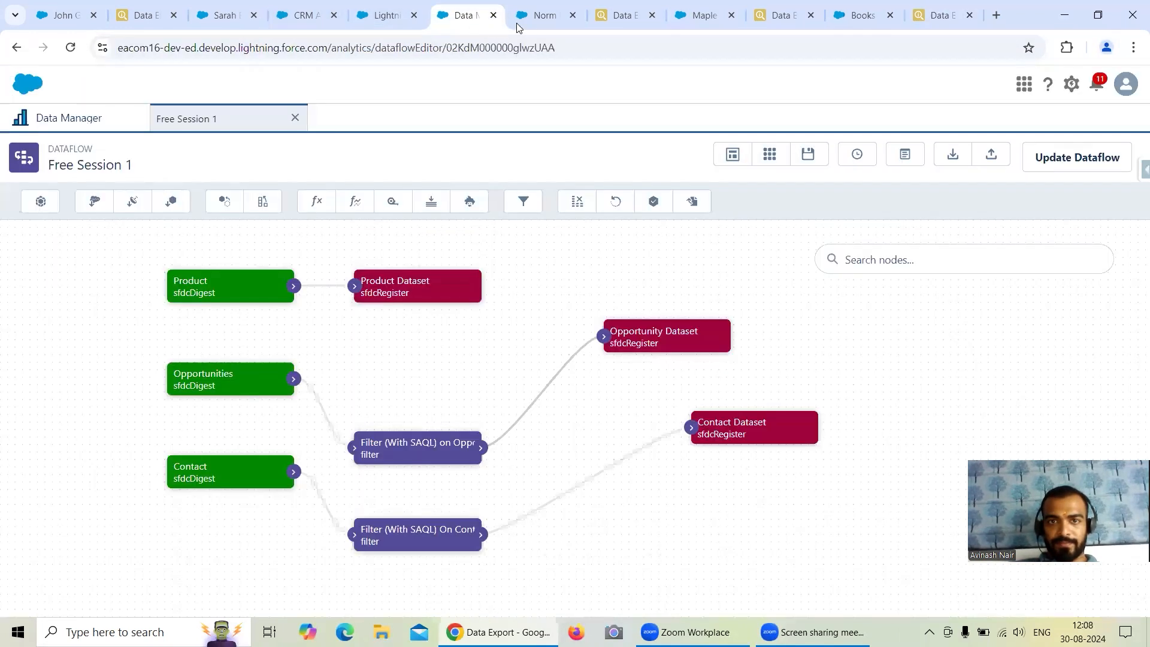
{"action": "left_click_drag", "start_coordinate": [420, 369], "coordinate": [437, 366]}
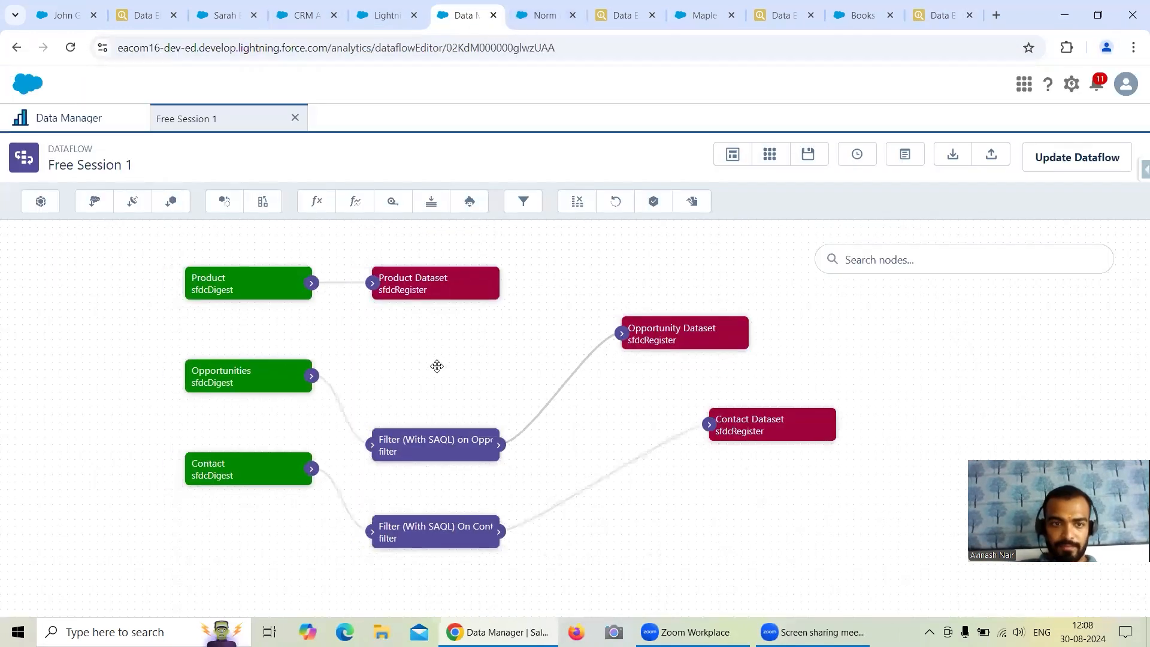
{"action": "left_click", "coordinate": [523, 202]}
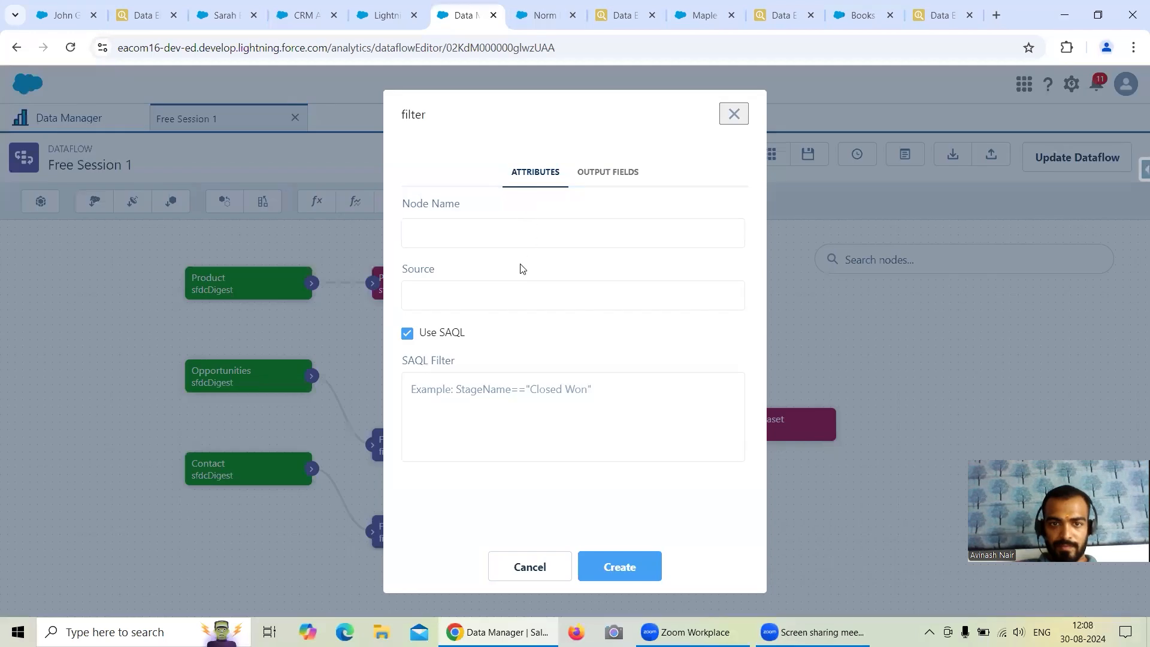
{"action": "type", "text": "Filter (With SAQL"}
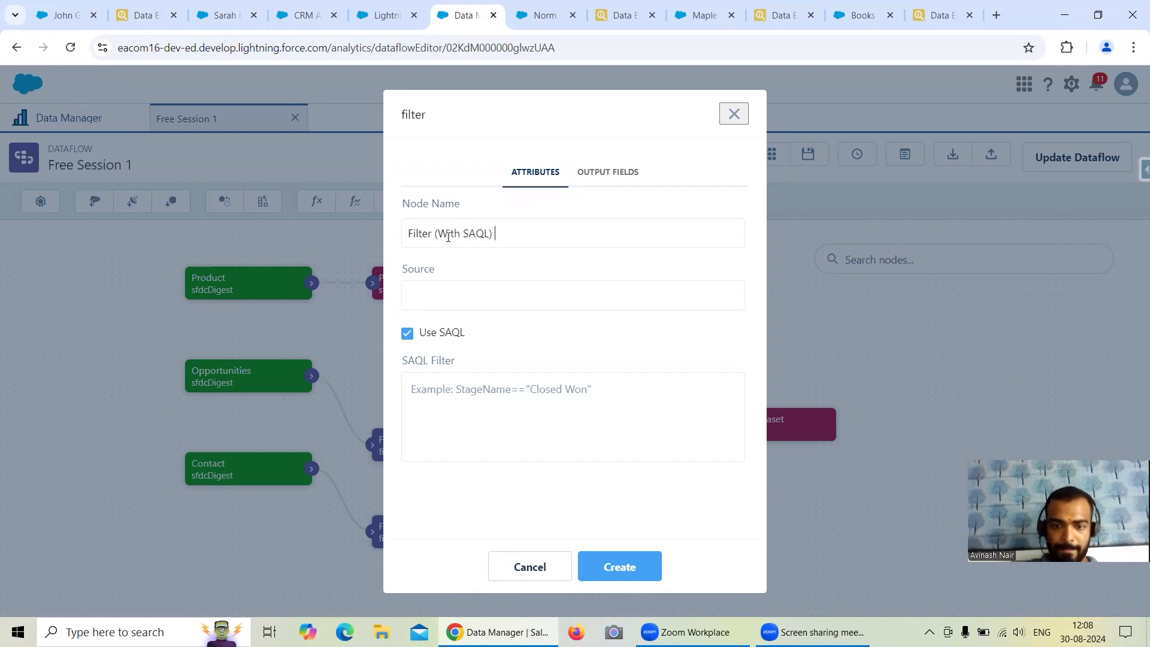
{"action": "type", "text": ") on Products"}
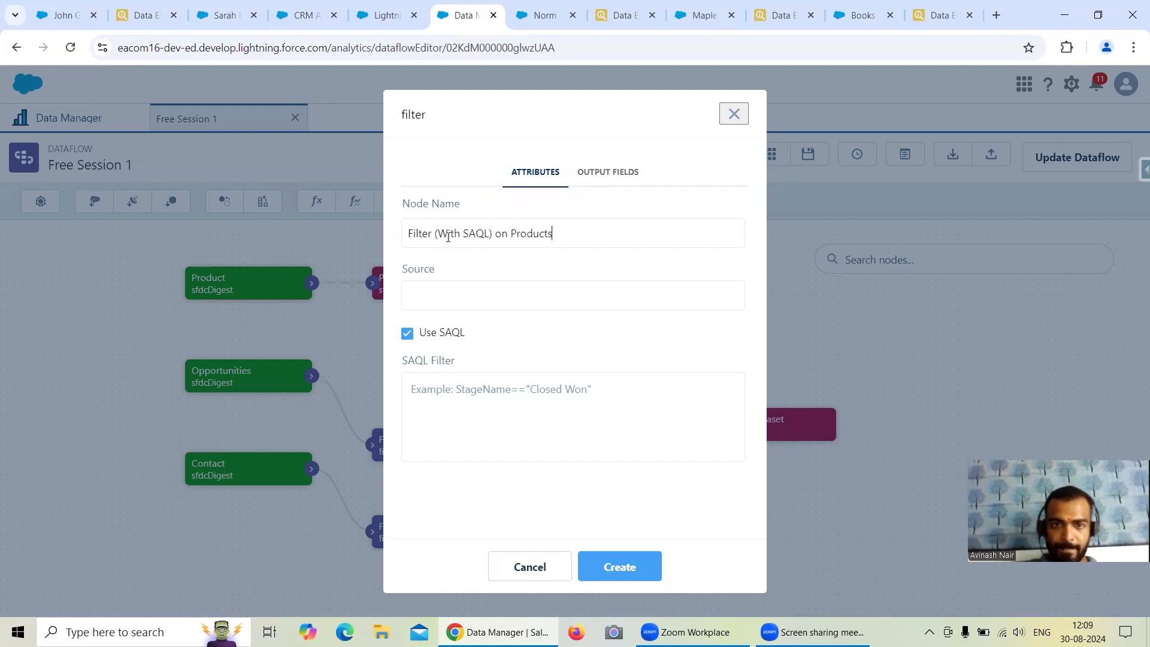
Set the Products filter's source to the Product node.
{"action": "left_click", "coordinate": [470, 291]}
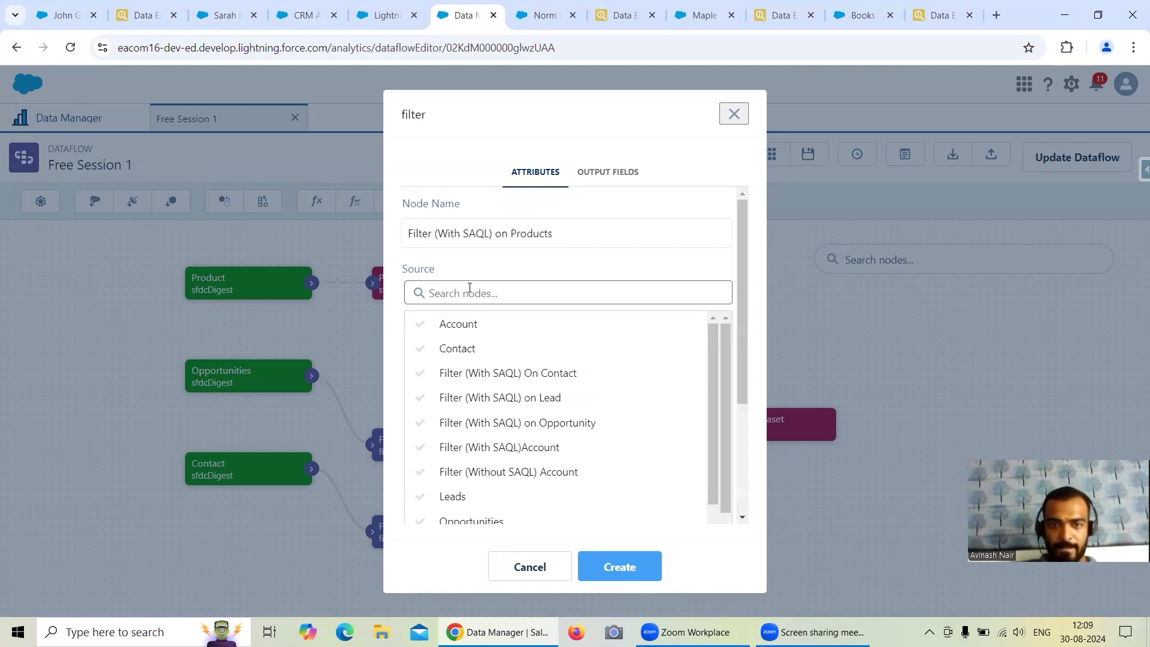
{"action": "type", "text": "Produ"}
{"action": "left_click", "coordinate": [457, 324]}
Set the Products filter's SAQL condition to Family == "Laptops" and create the node.
{"action": "left_click", "coordinate": [482, 397]}
{"action": "key", "text": "ctrl+v"}
{"action": "left_click", "coordinate": [445, 389]}
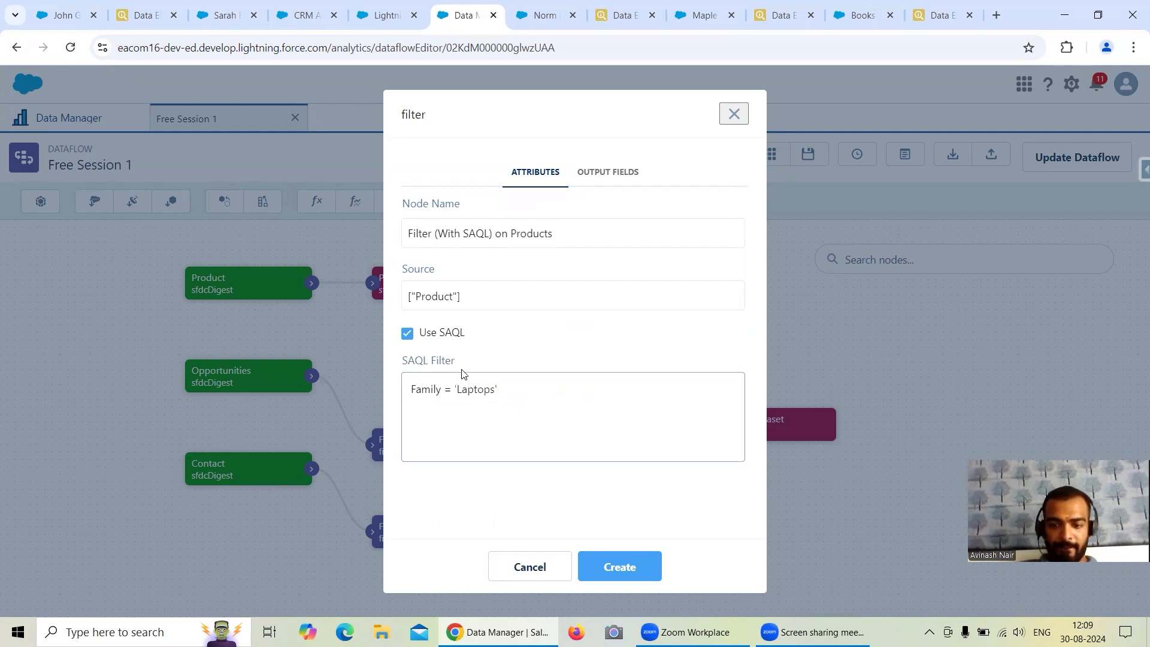
{"action": "type", "text": "="}
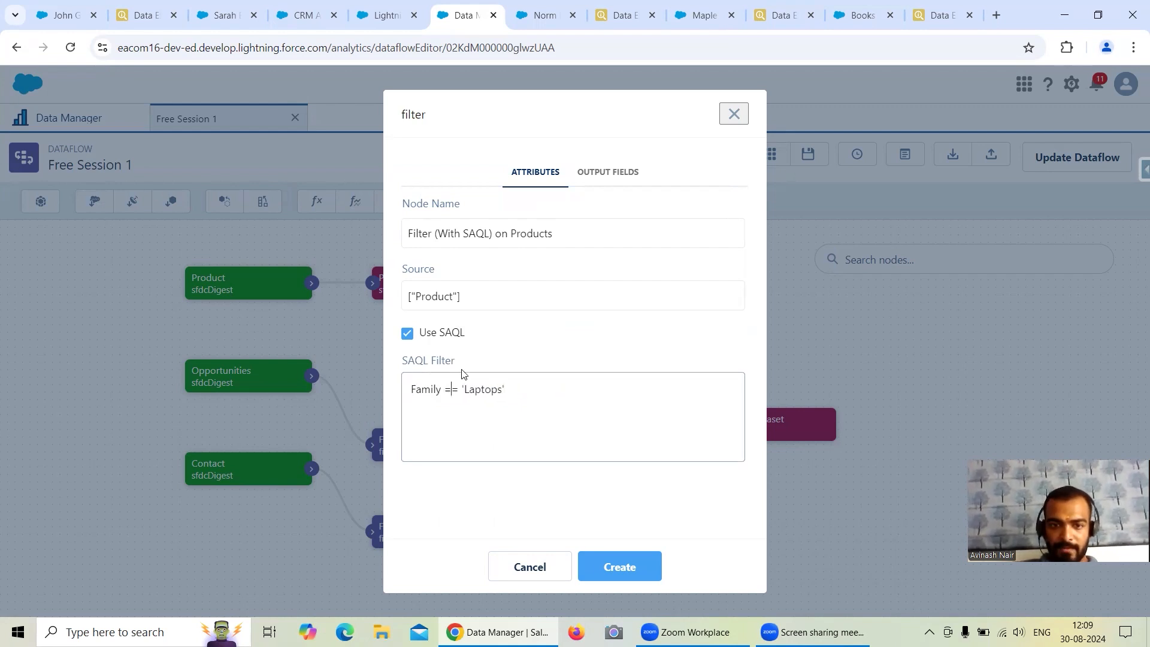
{"action": "key", "text": "BackSpace"}
{"action": "type", "text": "\""}
{"action": "key", "text": "BackSpace"}
{"action": "type", "text": "\""}
{"action": "left_click", "coordinate": [624, 567]}
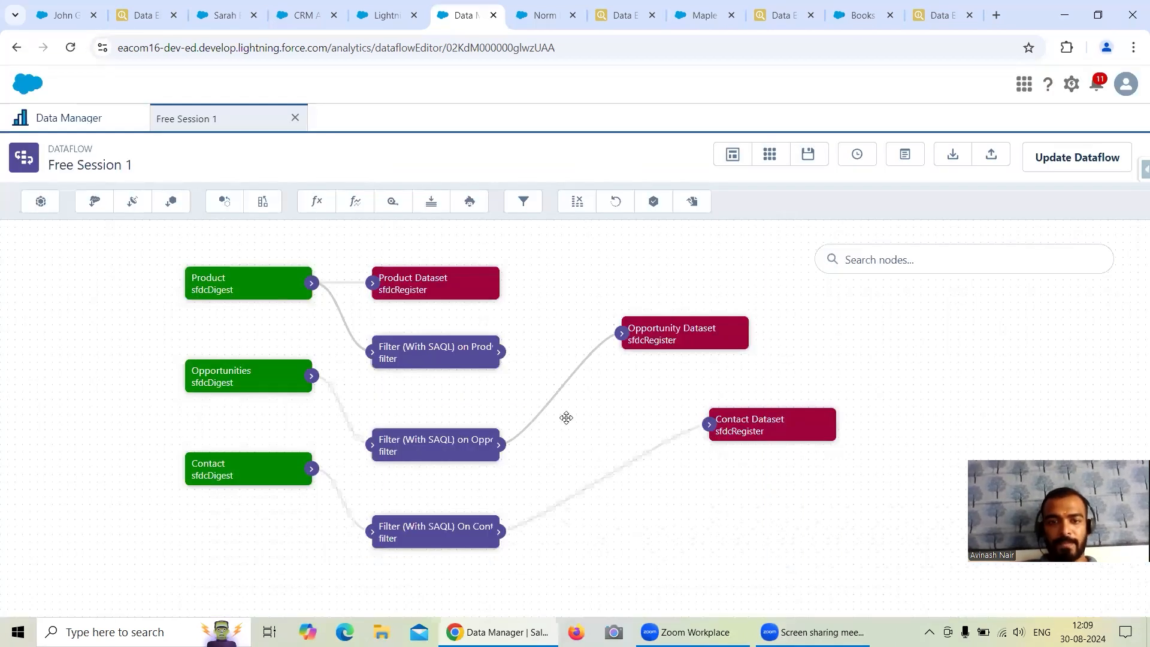
Move the Product Dataset node away from the Product node and connect the Products filter's output to it.
{"action": "left_click_drag", "start_coordinate": [444, 286], "coordinate": [676, 248]}
{"action": "left_click_drag", "start_coordinate": [499, 352], "coordinate": [605, 245]}
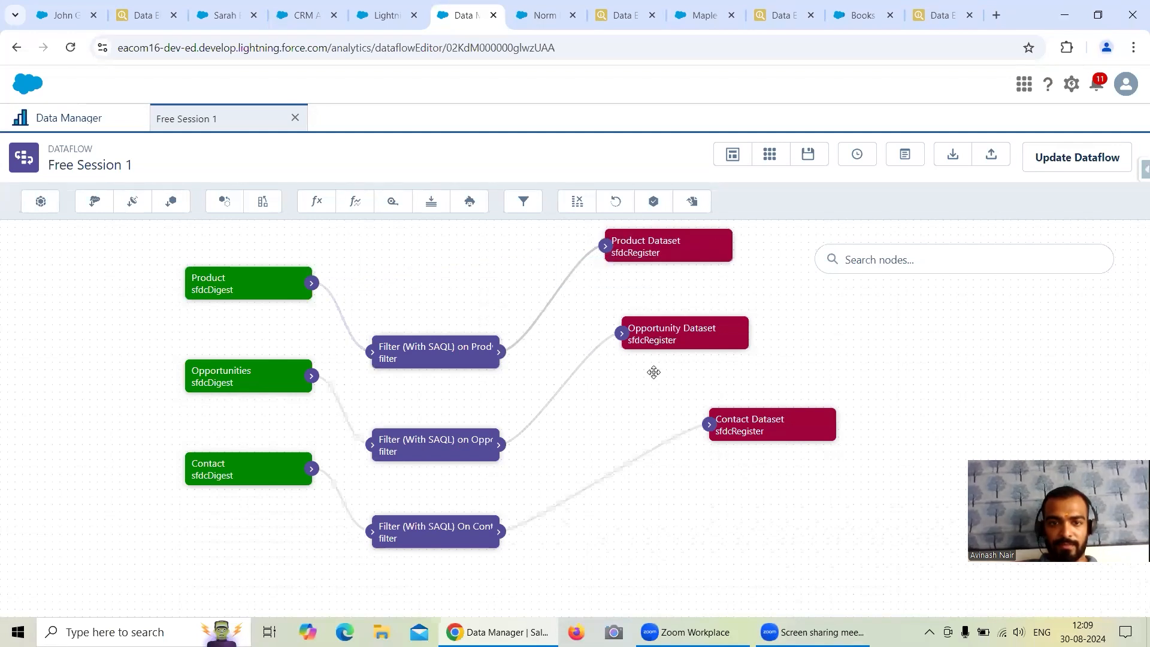
Check the Lead filter's SAQL condition against the fields selected in the Leads node.
{"action": "scroll", "coordinate": [831, 366], "scroll_direction": "up", "scroll_amount": 2}
{"action": "scroll", "coordinate": [497, 328], "scroll_direction": "up", "scroll_amount": 1}
{"action": "double_click", "coordinate": [452, 270]}
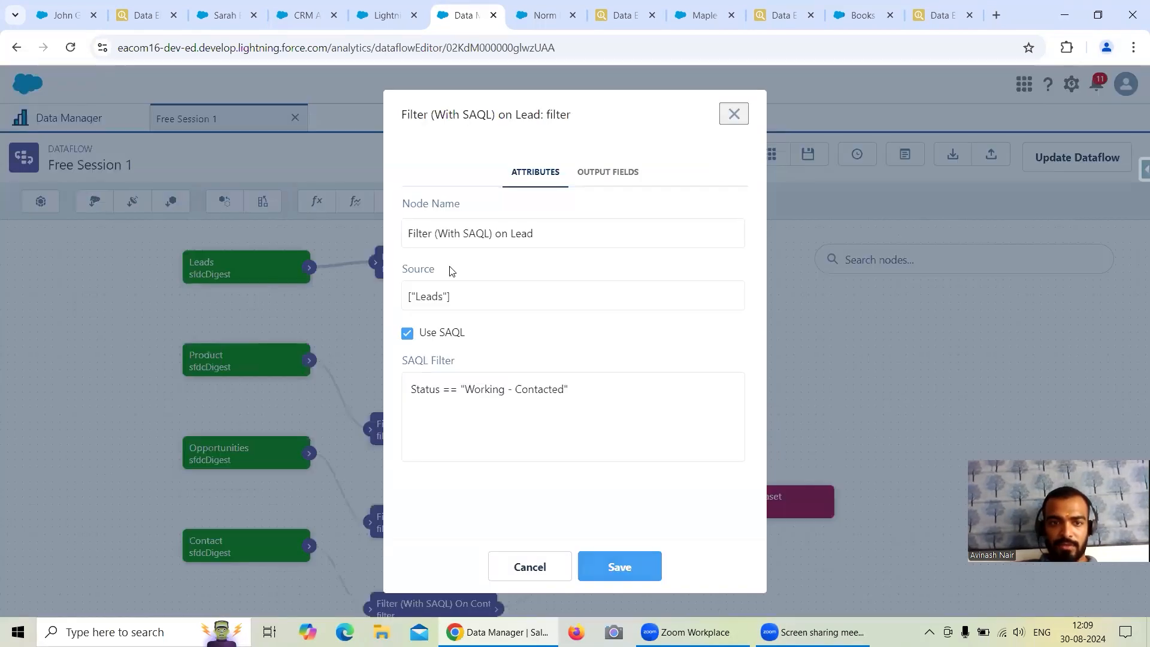
{"action": "left_click", "coordinate": [547, 563]}
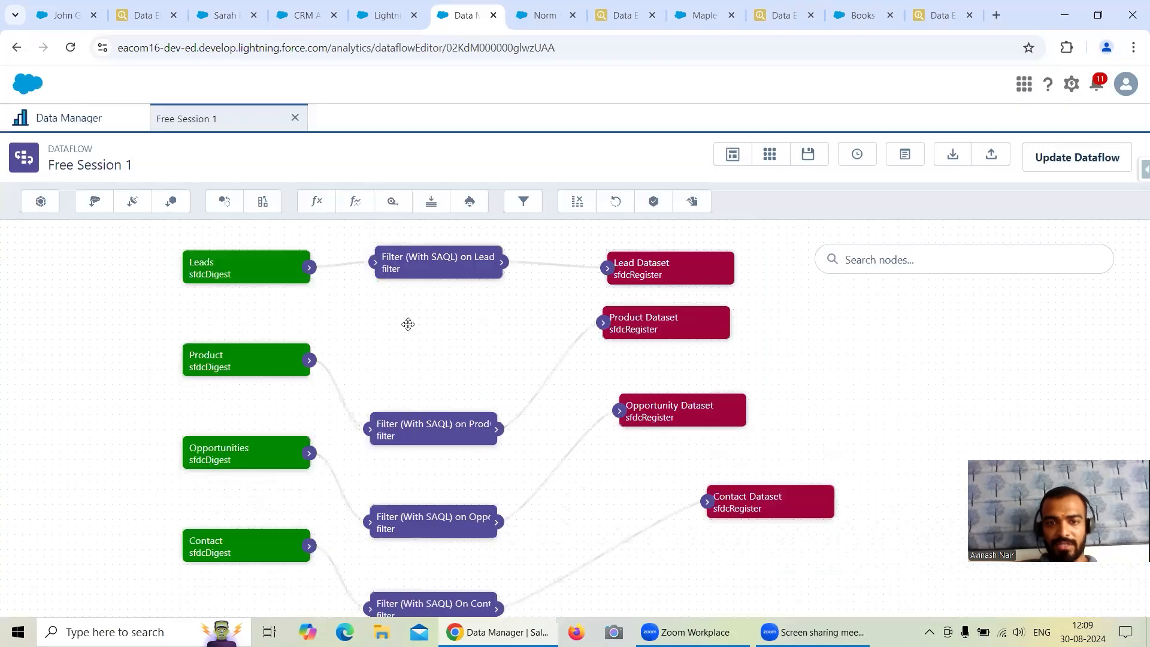
{"action": "scroll", "coordinate": [462, 272], "scroll_direction": "up", "scroll_amount": 3}
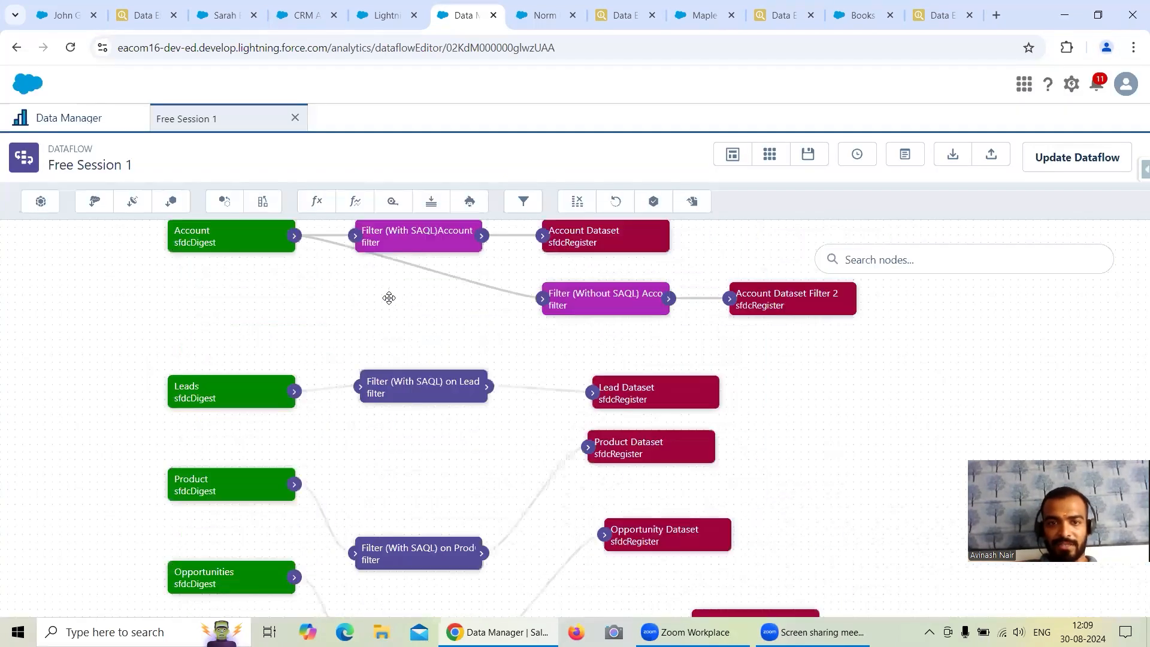
{"action": "double_click", "coordinate": [223, 387]}
{"action": "scroll", "coordinate": [521, 399], "scroll_direction": "down", "scroll_amount": 2}
{"action": "left_click", "coordinate": [521, 564]}
{"action": "double_click", "coordinate": [459, 385]}
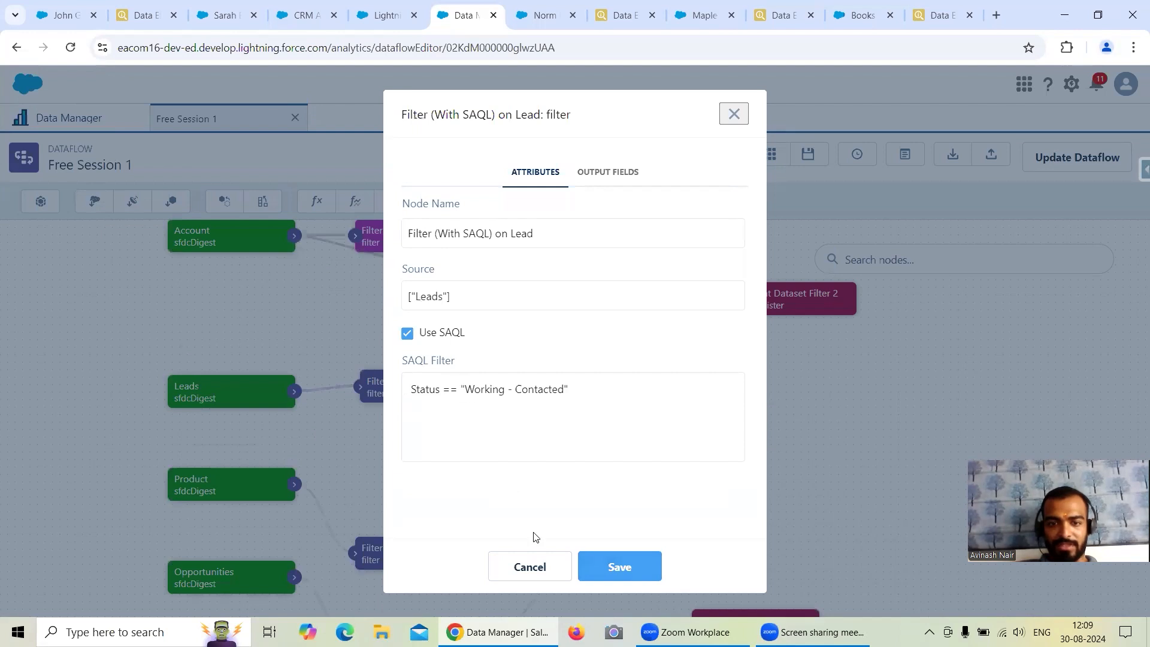
{"action": "left_click", "coordinate": [529, 566]}
Add the Status field to the Leads node and save it, propagating the field change.
{"action": "double_click", "coordinate": [238, 392]}
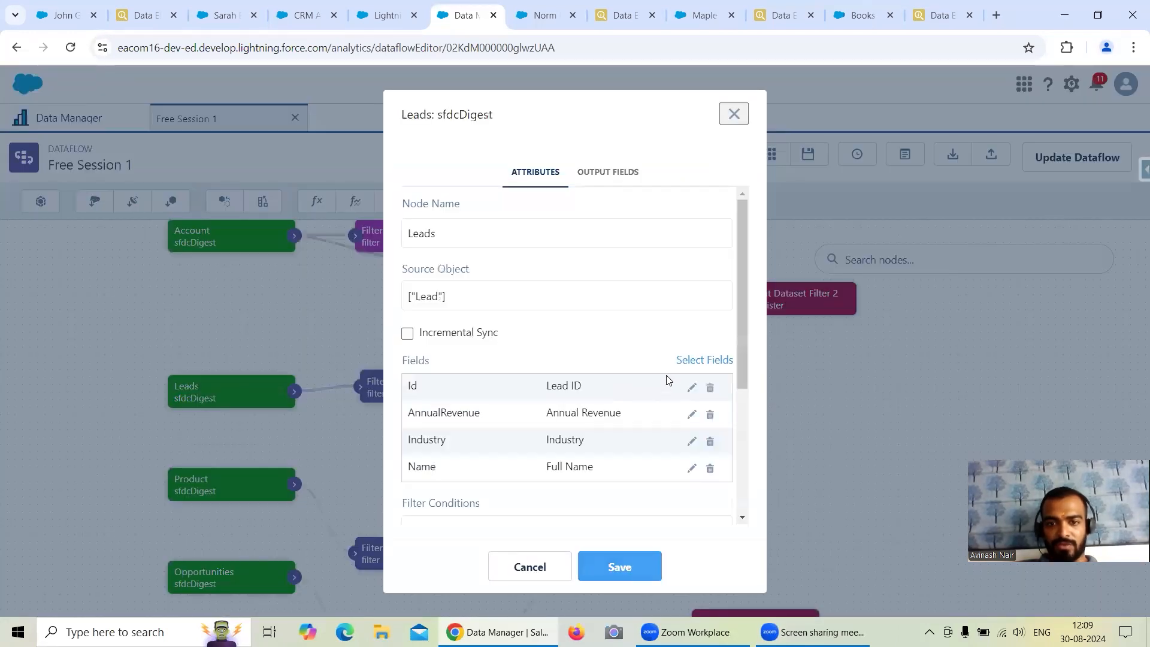
{"action": "left_click", "coordinate": [689, 362]}
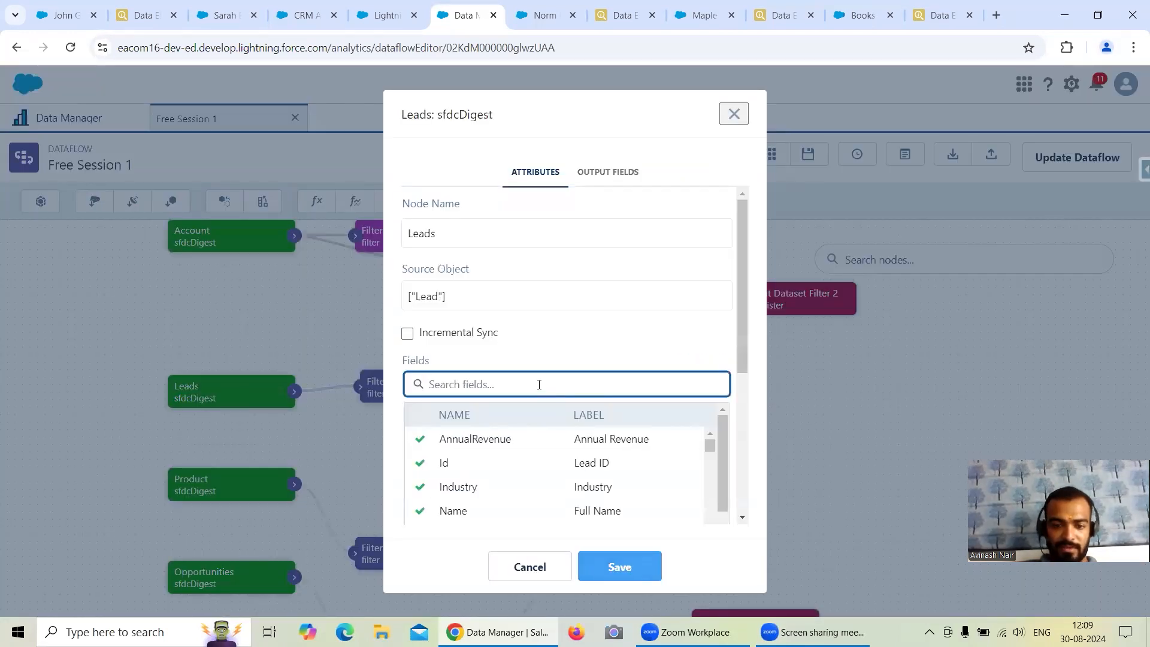
{"action": "type", "text": "Stat"}
{"action": "left_click", "coordinate": [567, 487]}
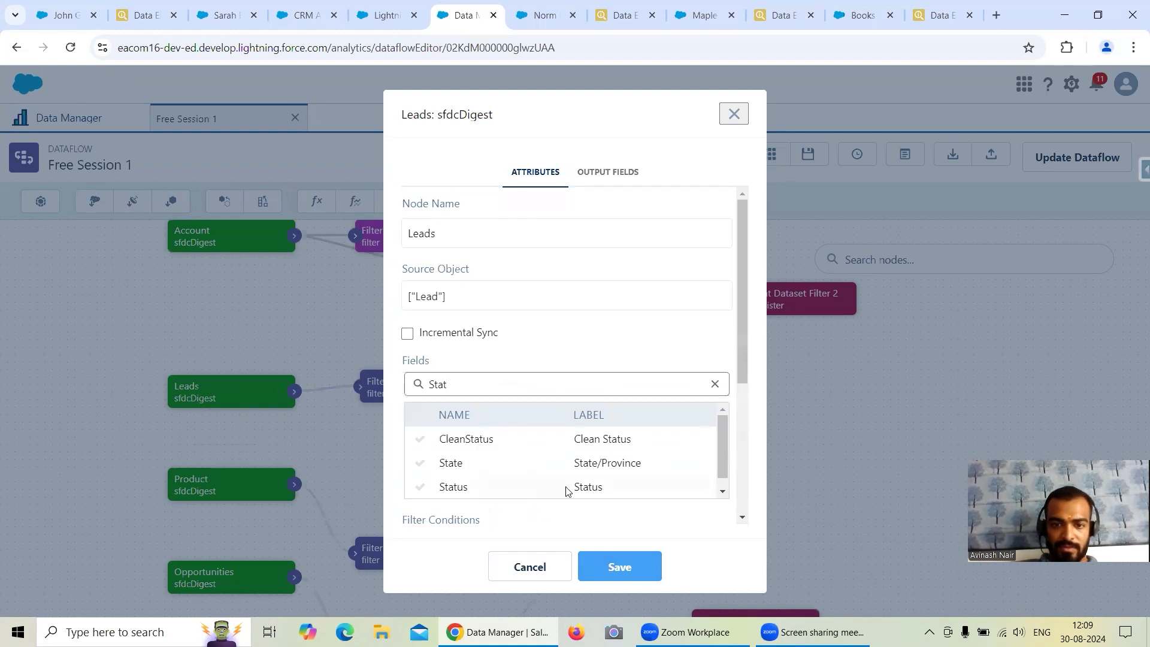
{"action": "left_click", "coordinate": [624, 568]}
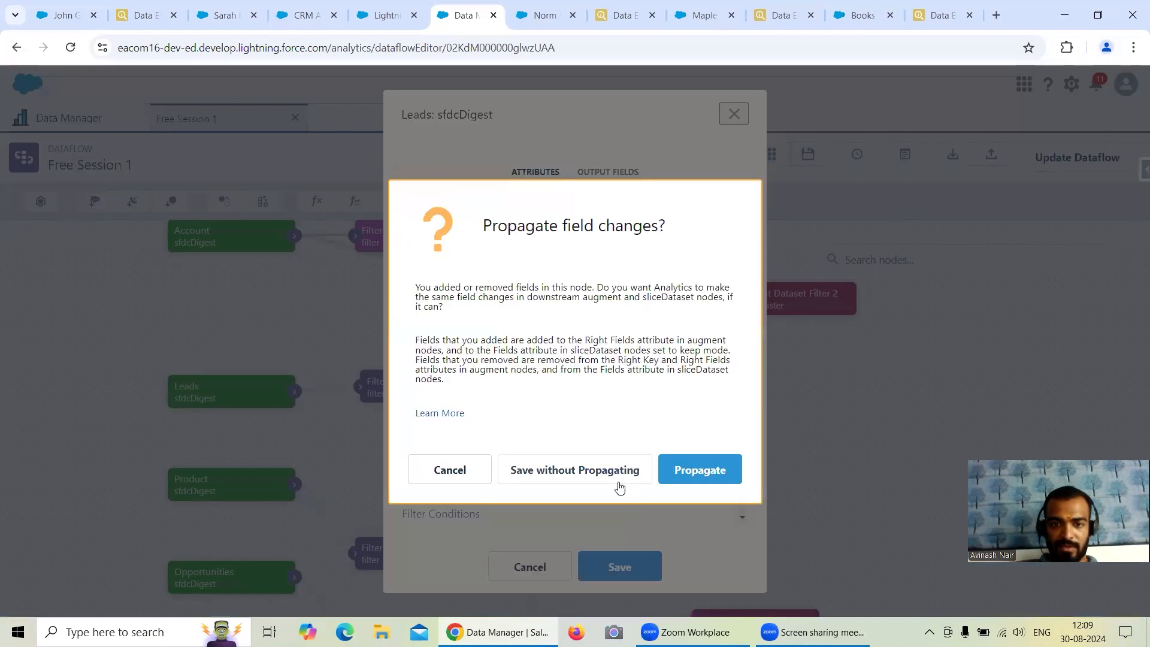
{"action": "left_click", "coordinate": [703, 472]}
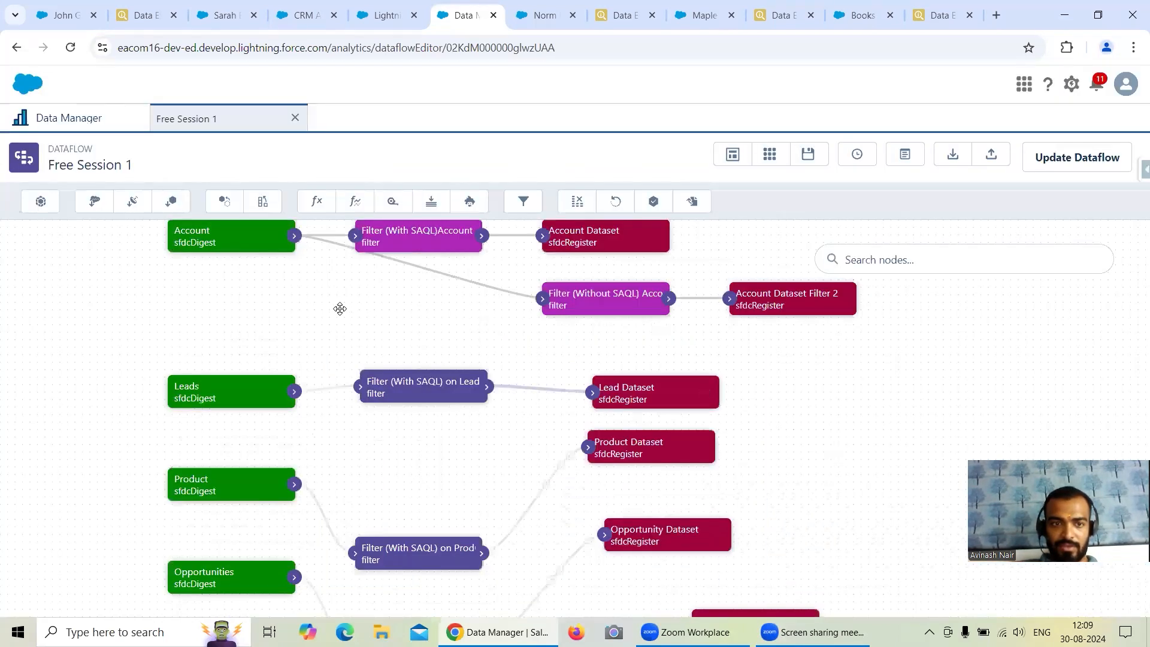
Move the Products filter node level with the Product node and check its SAQL condition.
{"action": "left_click_drag", "start_coordinate": [431, 445], "coordinate": [433, 418]}
{"action": "left_click_drag", "start_coordinate": [410, 533], "coordinate": [401, 465]}
{"action": "left_click", "coordinate": [402, 464]}
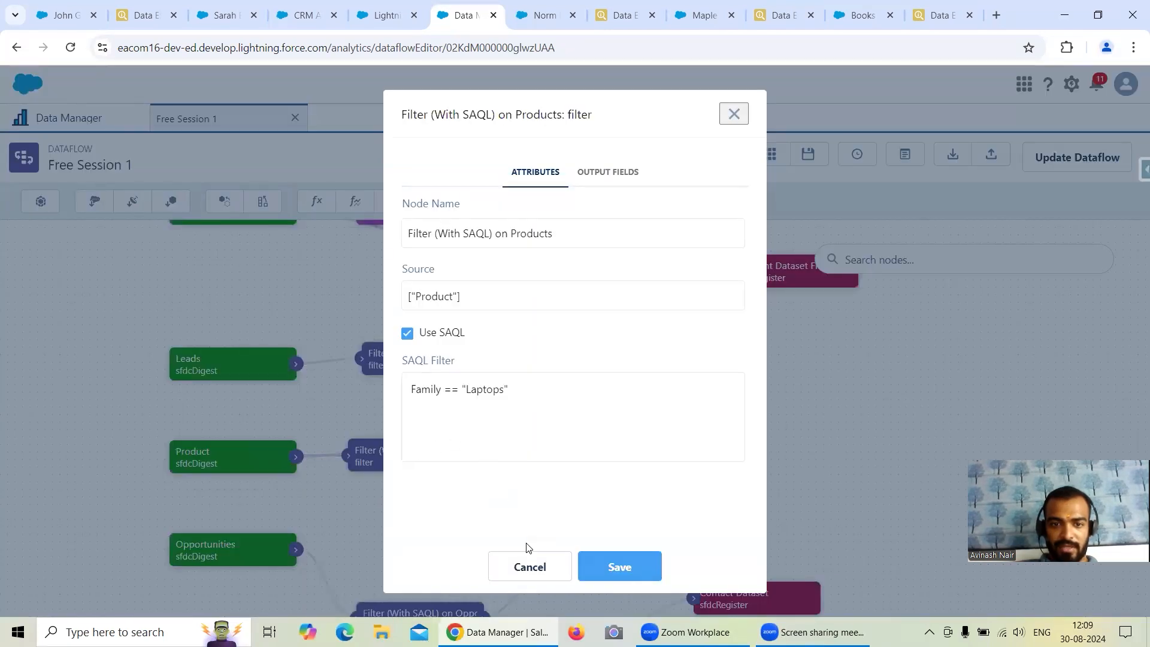
{"action": "left_click", "coordinate": [527, 565]}
Add the Family field to the Product node and save it, propagating the field change.
{"action": "left_click", "coordinate": [233, 448]}
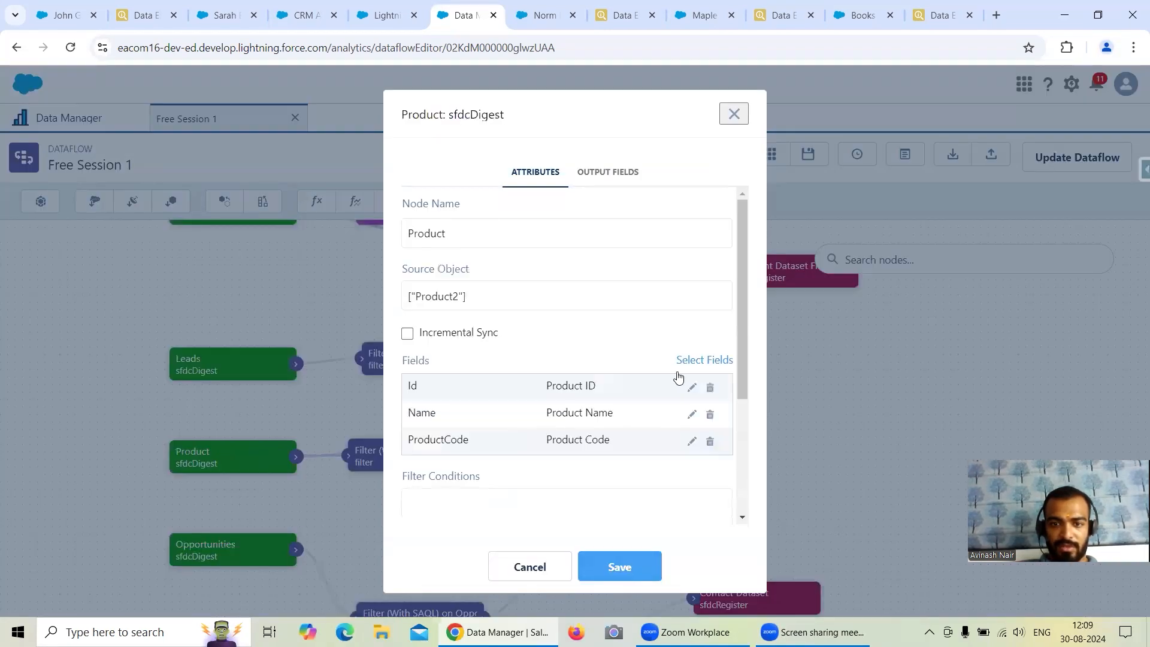
{"action": "left_click", "coordinate": [684, 363]}
{"action": "type", "text": "Fami"}
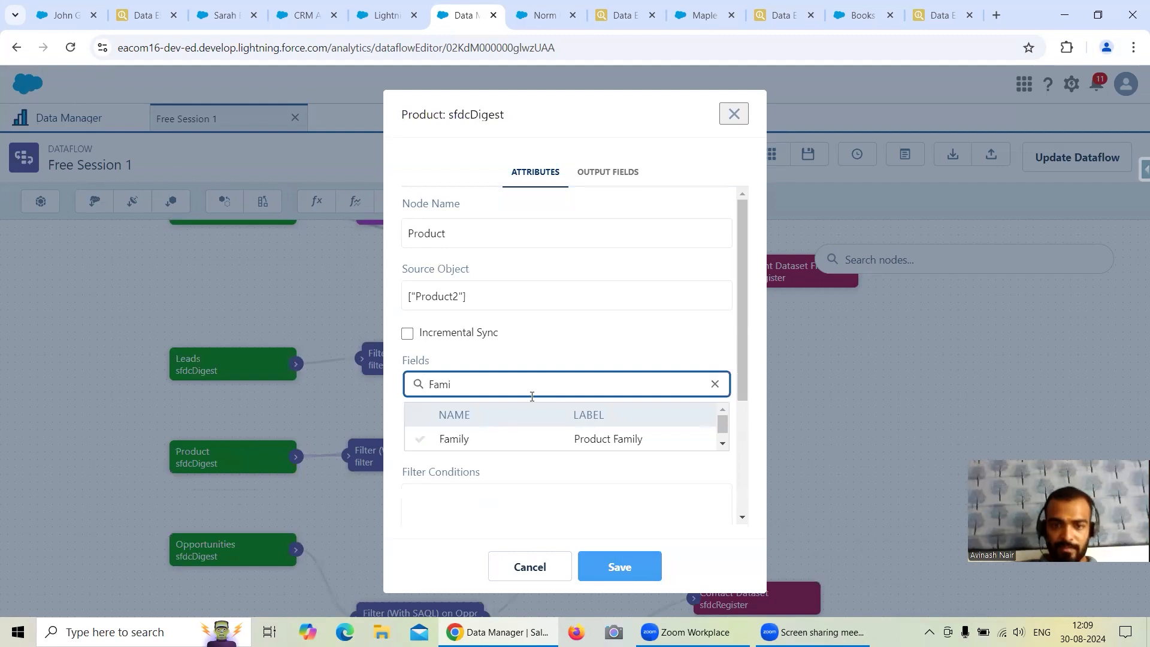
{"action": "left_click", "coordinate": [473, 438]}
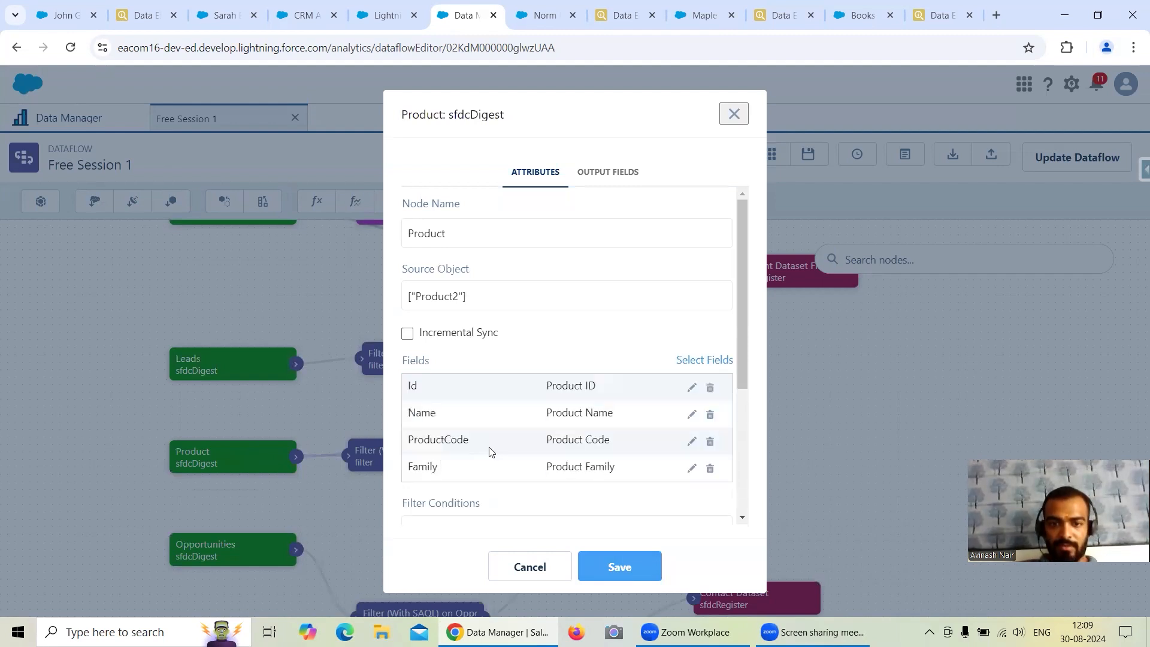
{"action": "left_click", "coordinate": [621, 564]}
{"action": "left_click", "coordinate": [700, 471]}
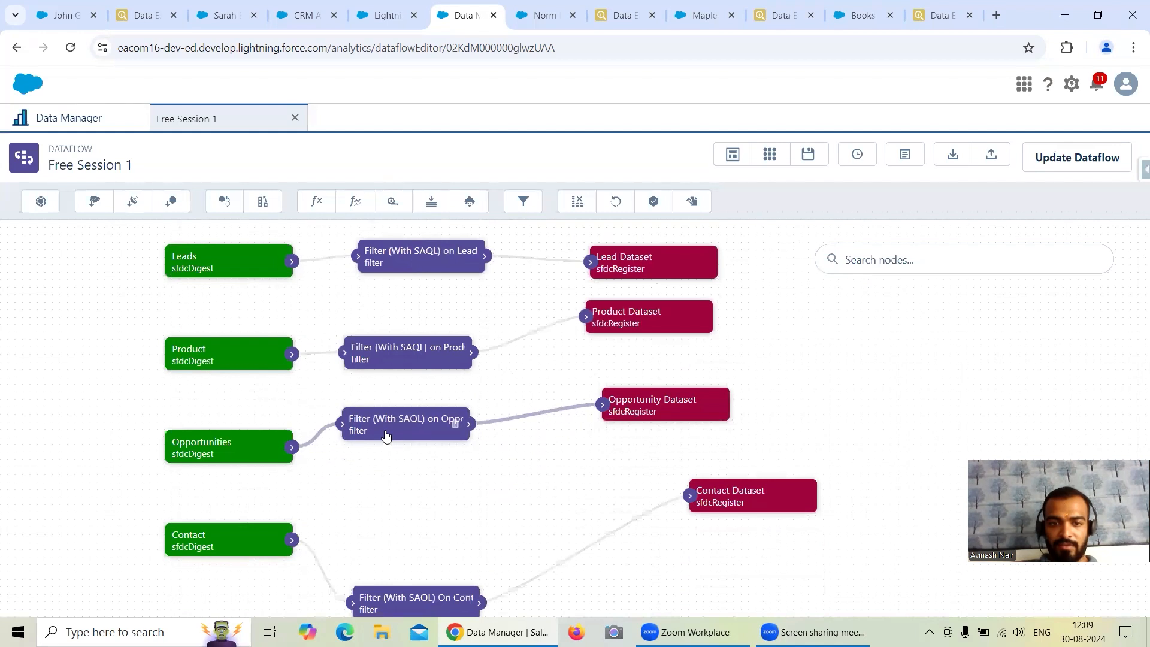
Check the Opportunity filter's SAQL condition against the fields selected in the Opportunities node.
{"action": "left_click", "coordinate": [391, 436]}
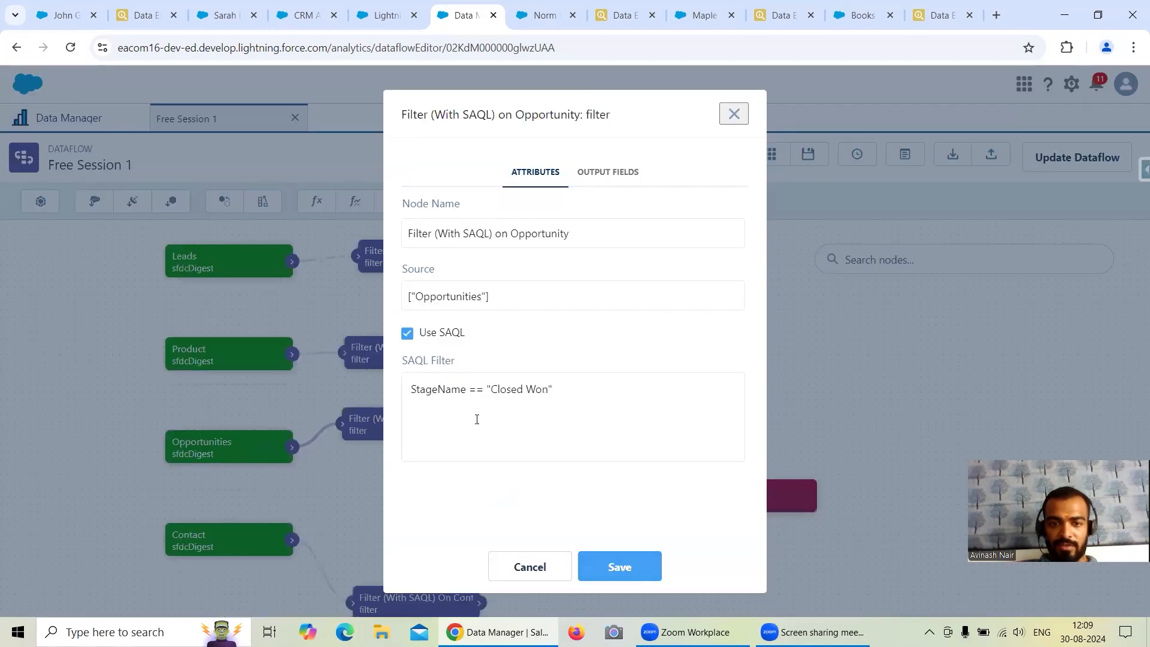
{"action": "left_click", "coordinate": [510, 558]}
{"action": "left_click", "coordinate": [290, 455]}
{"action": "scroll", "coordinate": [503, 442], "scroll_direction": "down", "scroll_amount": 3}
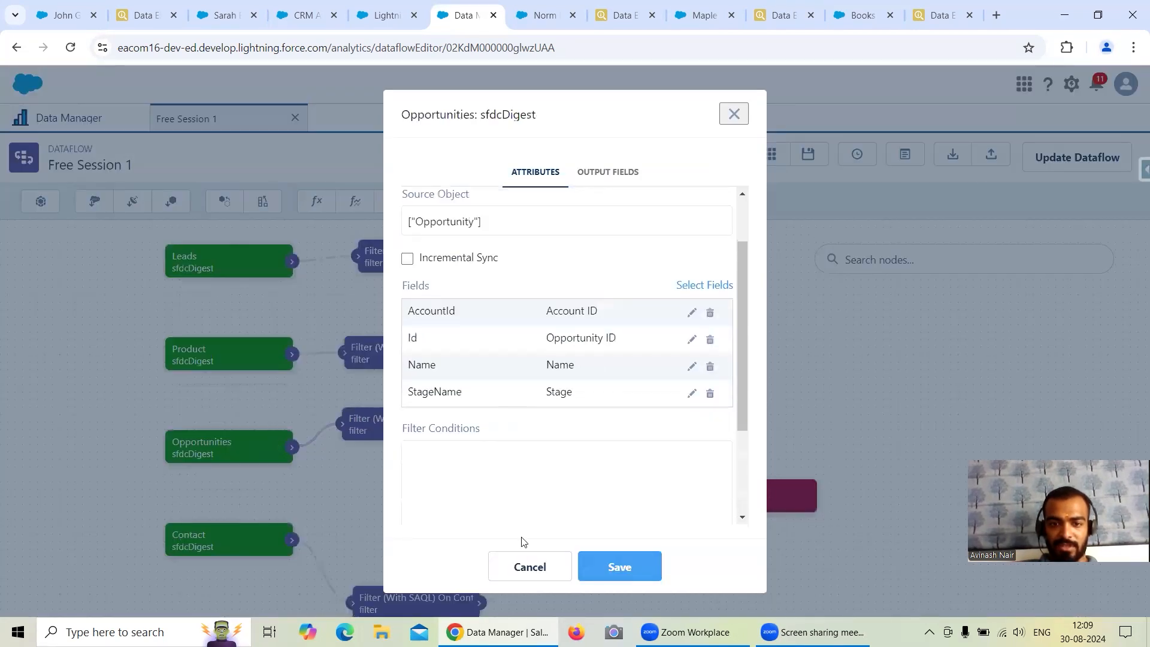
{"action": "left_click", "coordinate": [525, 562]}
Move the Contact filter node level with the Contact node and review its attributes.
{"action": "left_click_drag", "start_coordinate": [462, 496], "coordinate": [459, 444]}
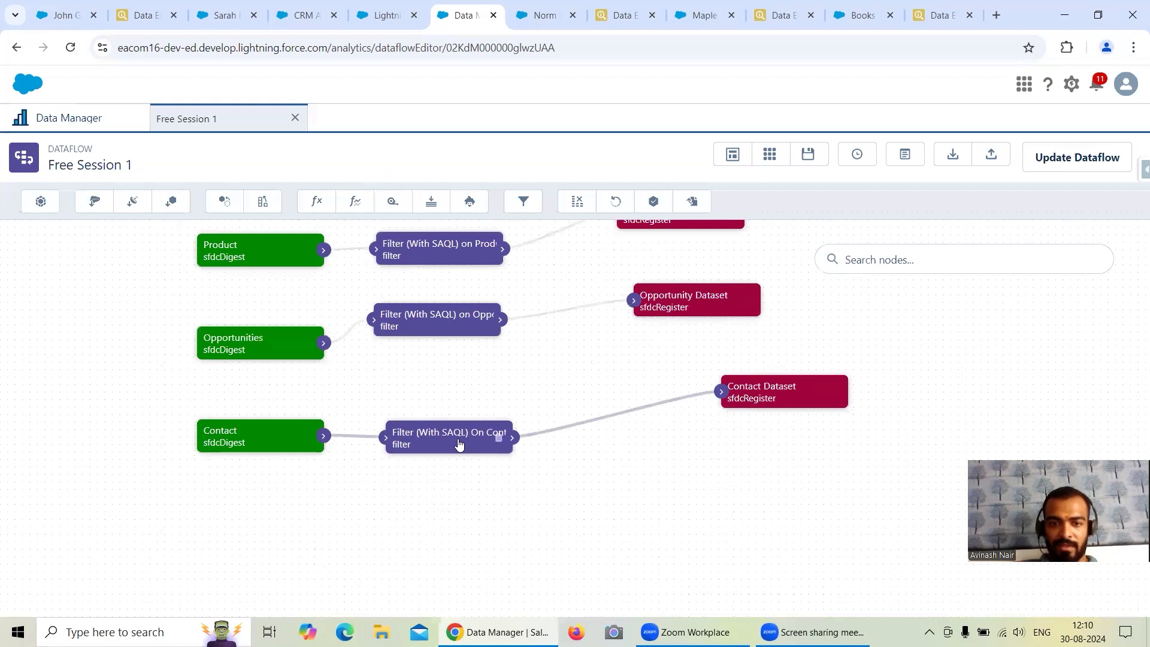
{"action": "left_click", "coordinate": [459, 444]}
{"action": "left_click", "coordinate": [530, 563]}
Add the LeadSource field to the Contact node and save it, propagating the field change.
{"action": "left_click", "coordinate": [242, 443]}
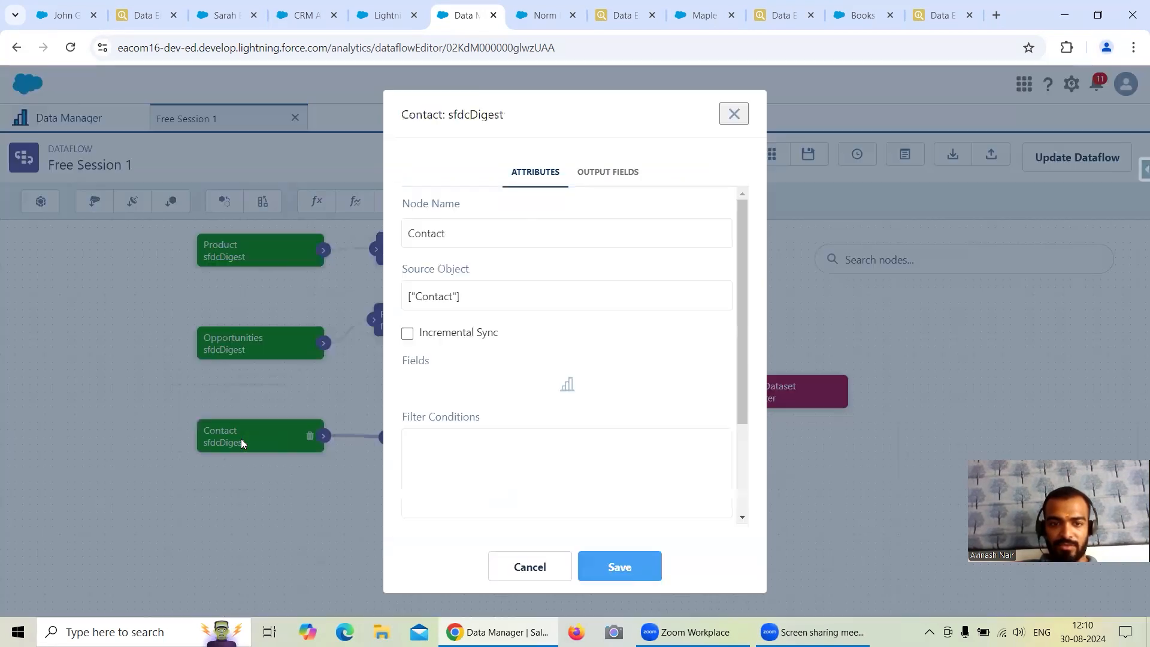
{"action": "left_click", "coordinate": [695, 360]}
{"action": "left_click", "coordinate": [531, 378]}
{"action": "type", "text": "Lead"}
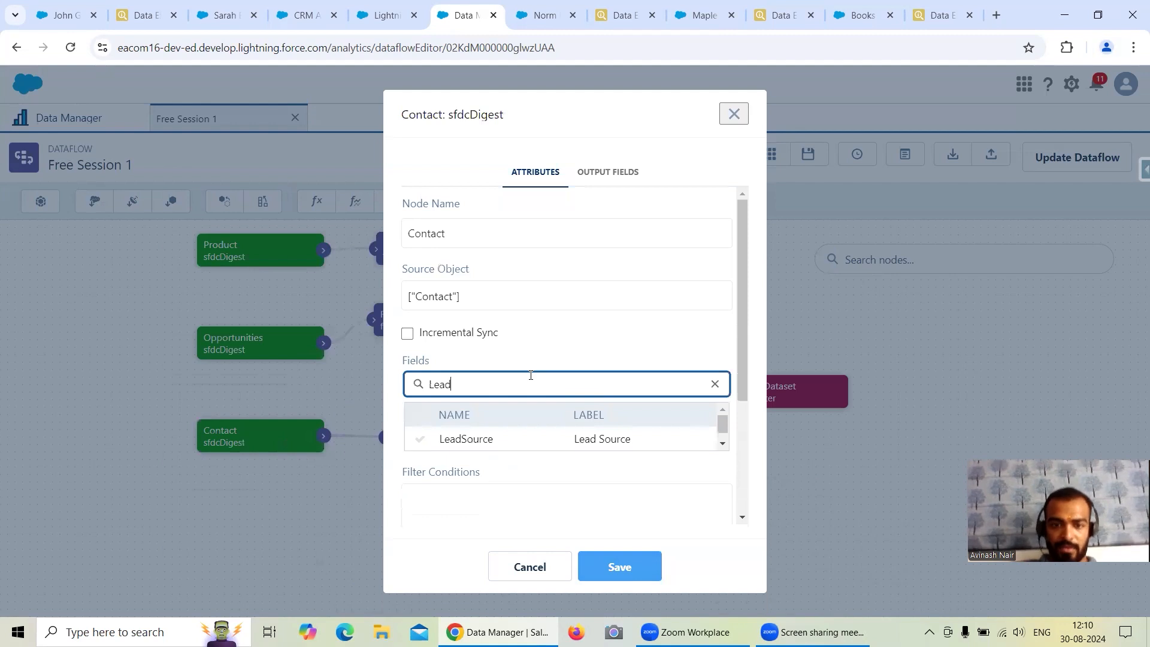
{"action": "left_click", "coordinate": [509, 439]}
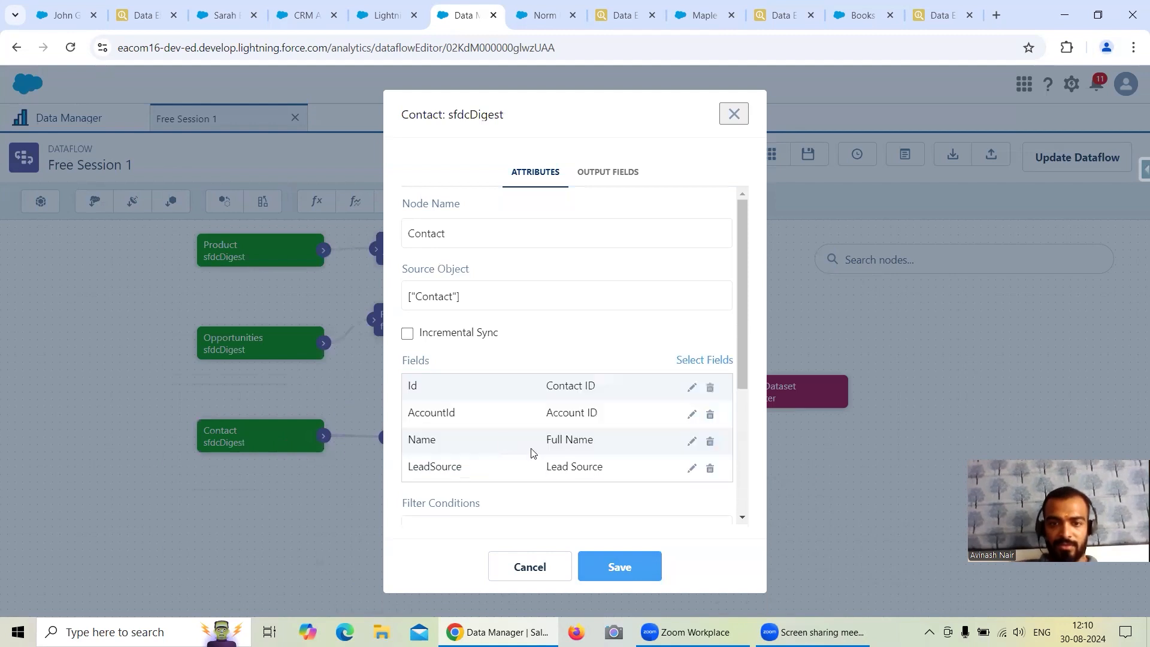
{"action": "left_click", "coordinate": [632, 566]}
{"action": "left_click", "coordinate": [683, 469]}
Update the Free Session 1 dataflow, overwriting the current version, and run it.
{"action": "left_click_drag", "start_coordinate": [571, 278], "coordinate": [622, 417]}
{"action": "left_click_drag", "start_coordinate": [626, 342], "coordinate": [627, 450]}
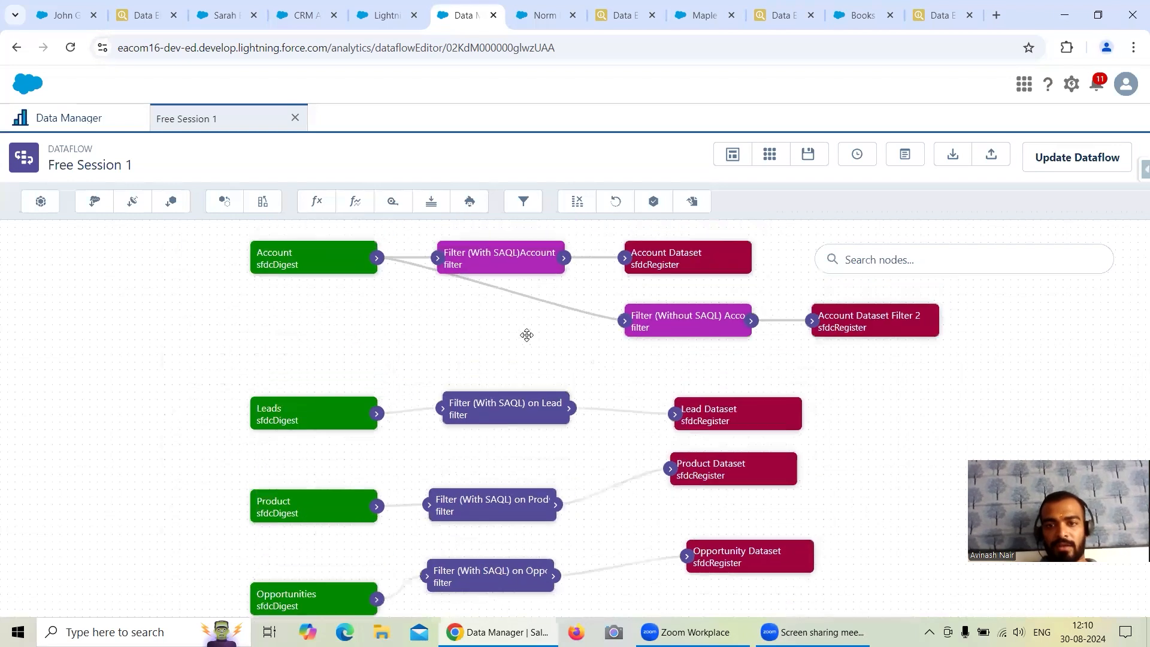
{"action": "left_click_drag", "start_coordinate": [550, 337], "coordinate": [547, 337]}
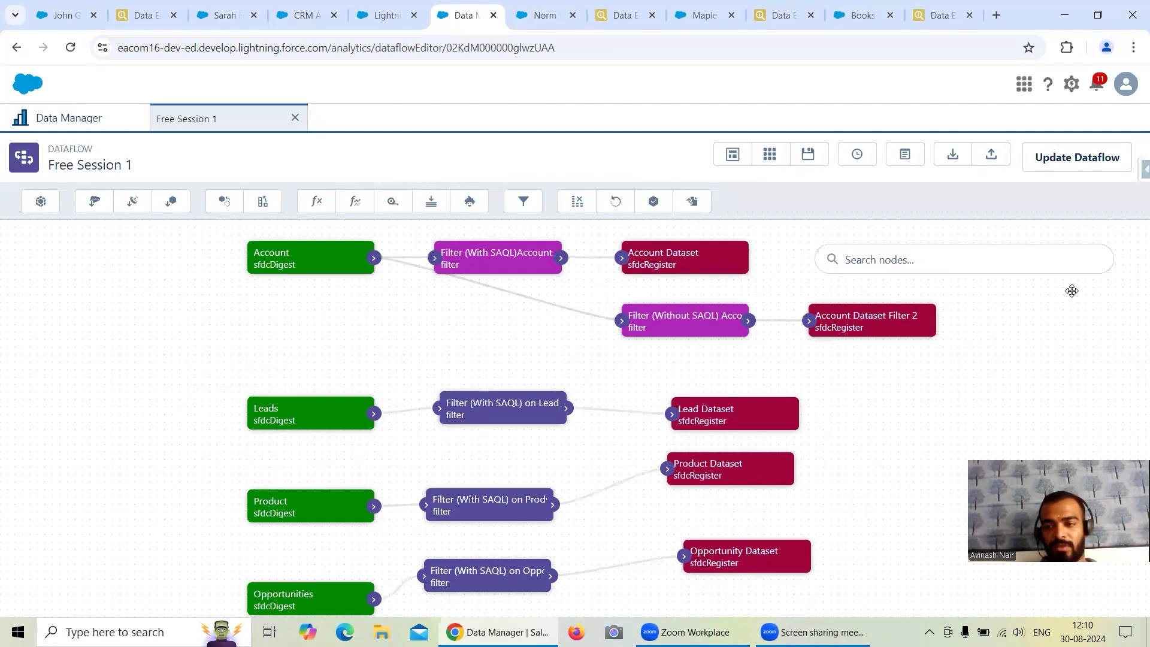
{"action": "left_click", "coordinate": [1083, 160]}
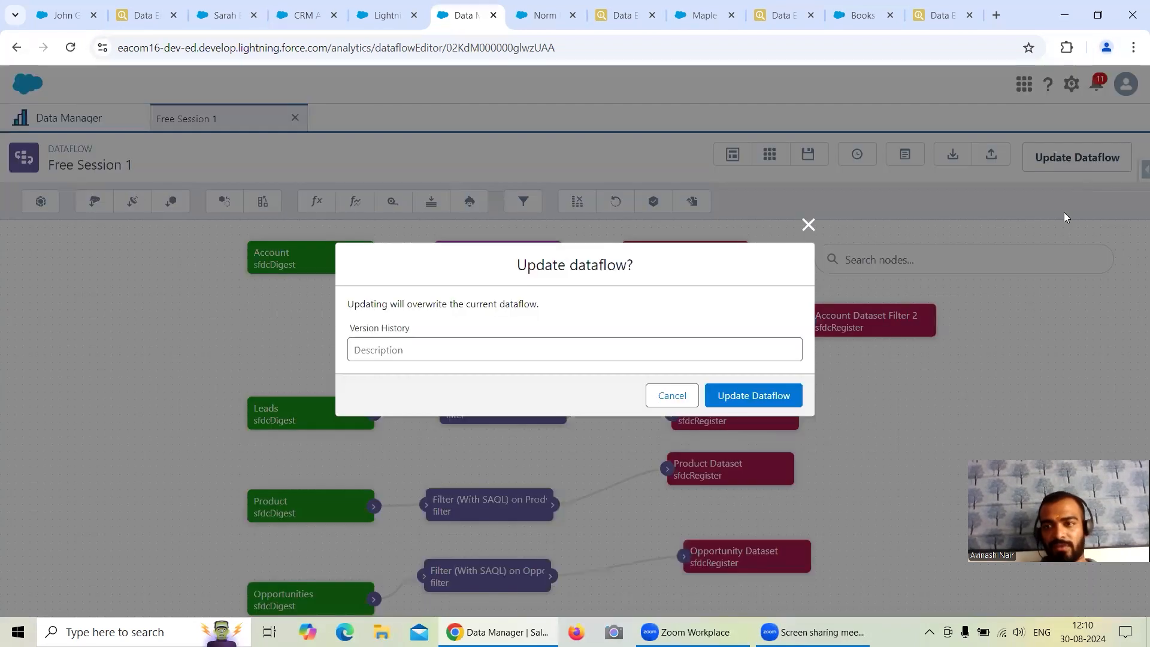
{"action": "left_click", "coordinate": [778, 395]}
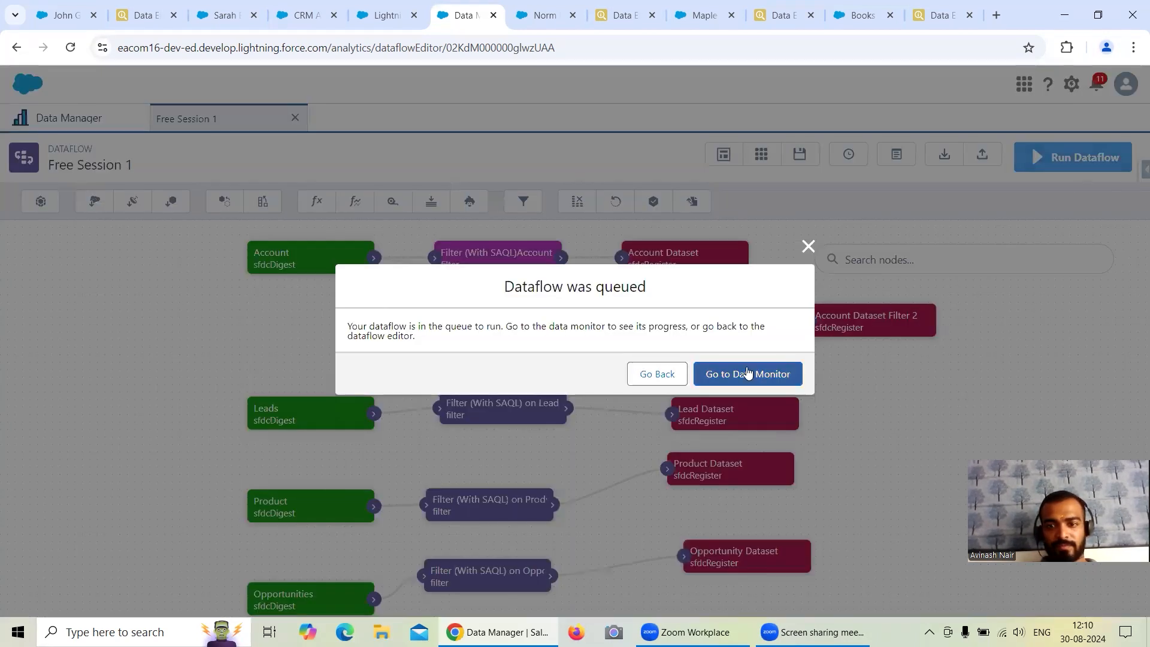
Open the data monitor and refresh the job list to follow the Free Session 1 dataflow run.
{"action": "left_click", "coordinate": [748, 372]}
{"action": "left_click", "coordinate": [1115, 196]}
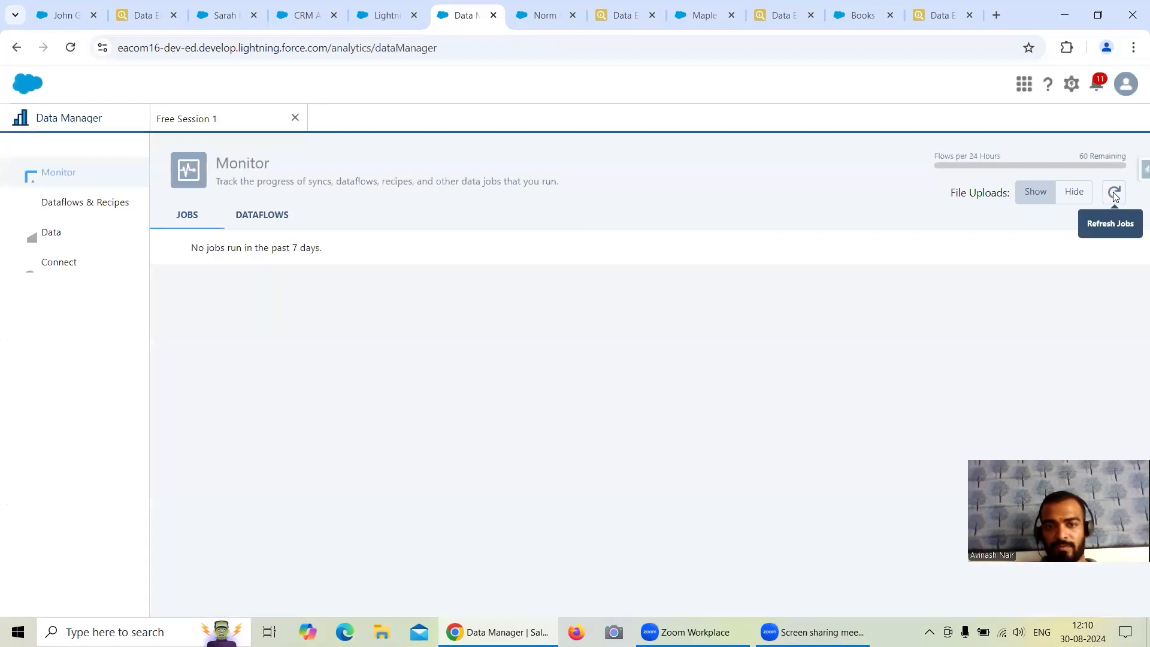
{"action": "left_click", "coordinate": [1115, 197]}
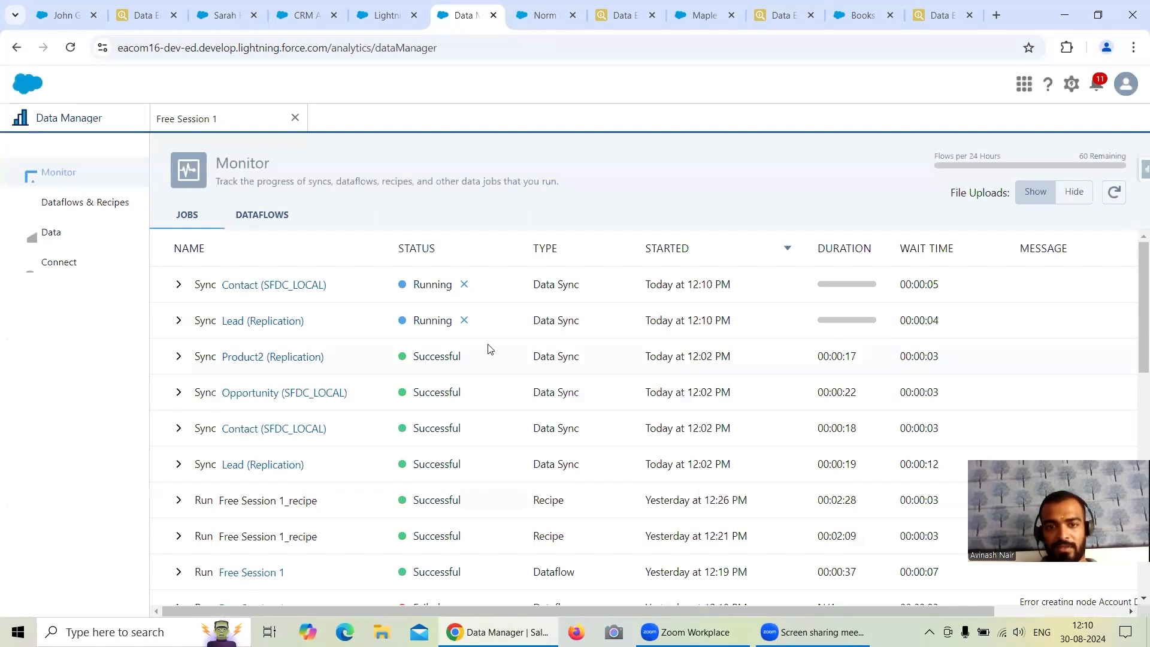
{"action": "left_click", "coordinate": [1115, 192]}
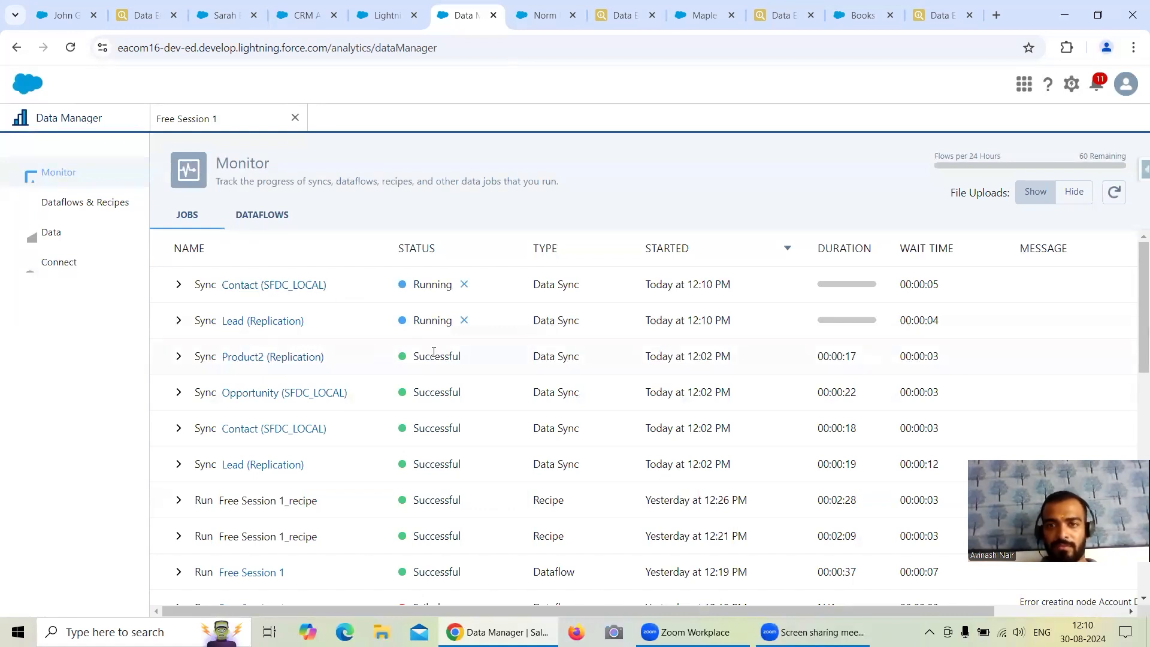
{"action": "left_click", "coordinate": [1114, 193]}
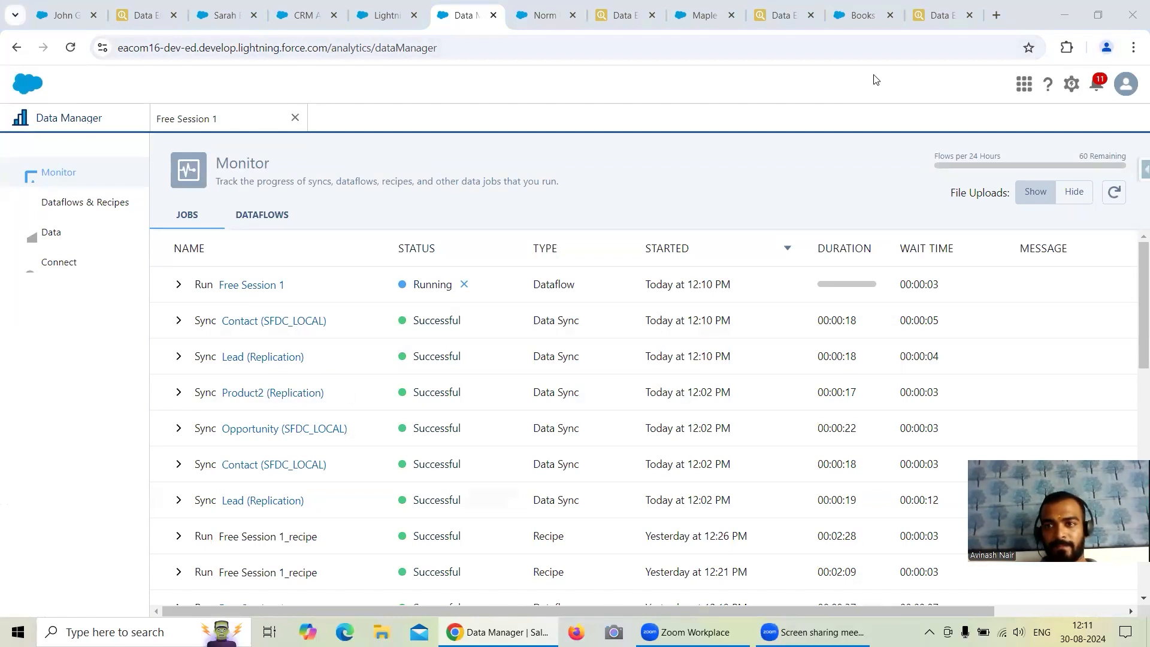
{"action": "left_click", "coordinate": [1114, 192]}
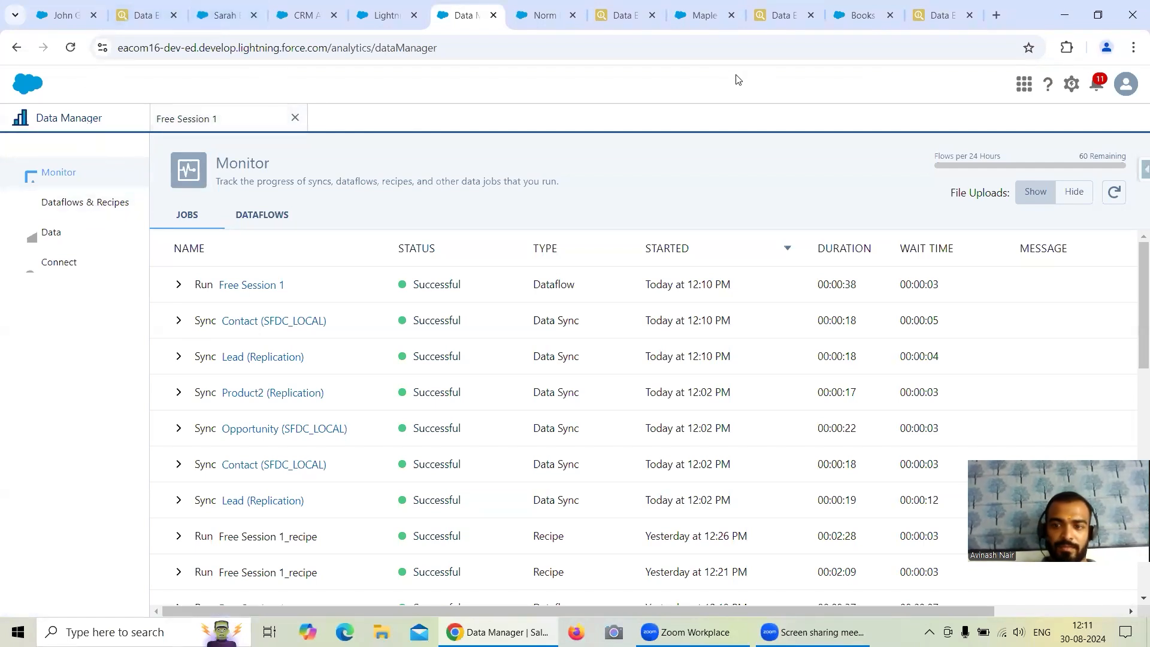
Switch to Analytics Studio, browse the apps to Shared App, and open its Contact Dataset in a new lens.
{"action": "left_click", "coordinate": [319, 13]}
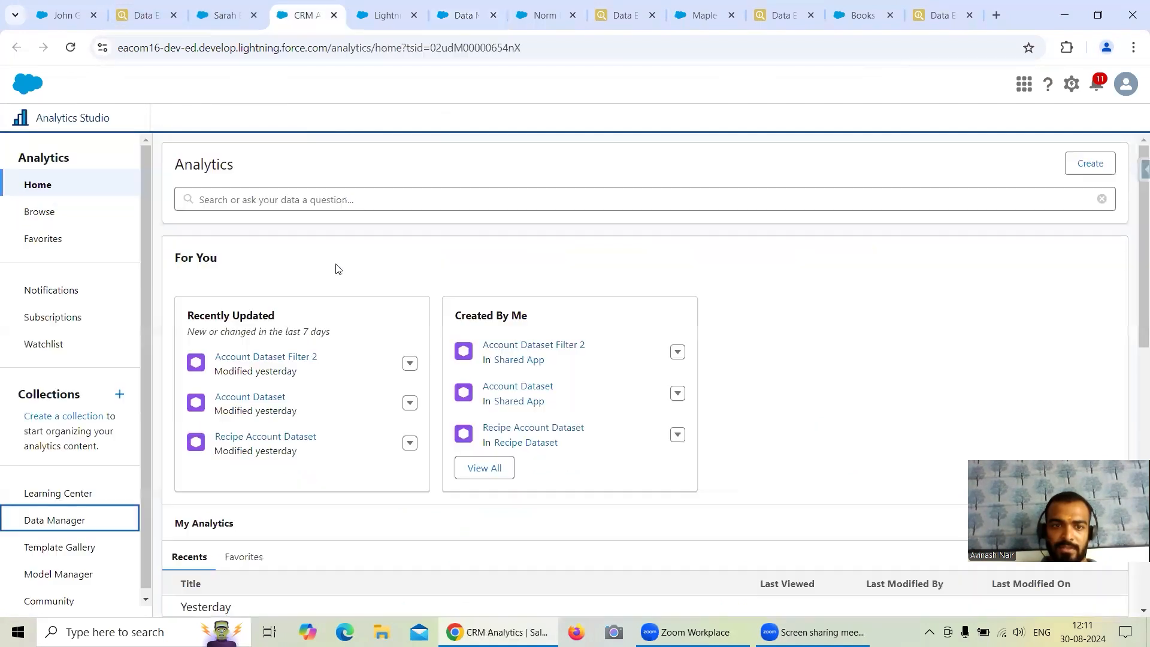
{"action": "left_click", "coordinate": [71, 214]}
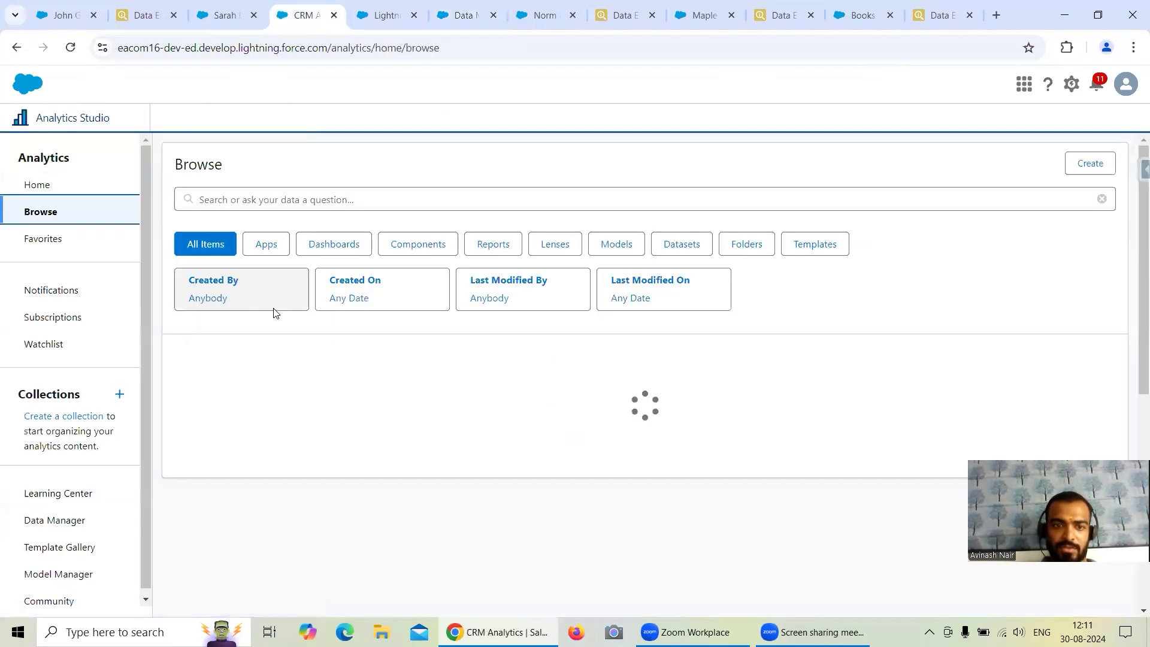
{"action": "left_click", "coordinate": [267, 244]}
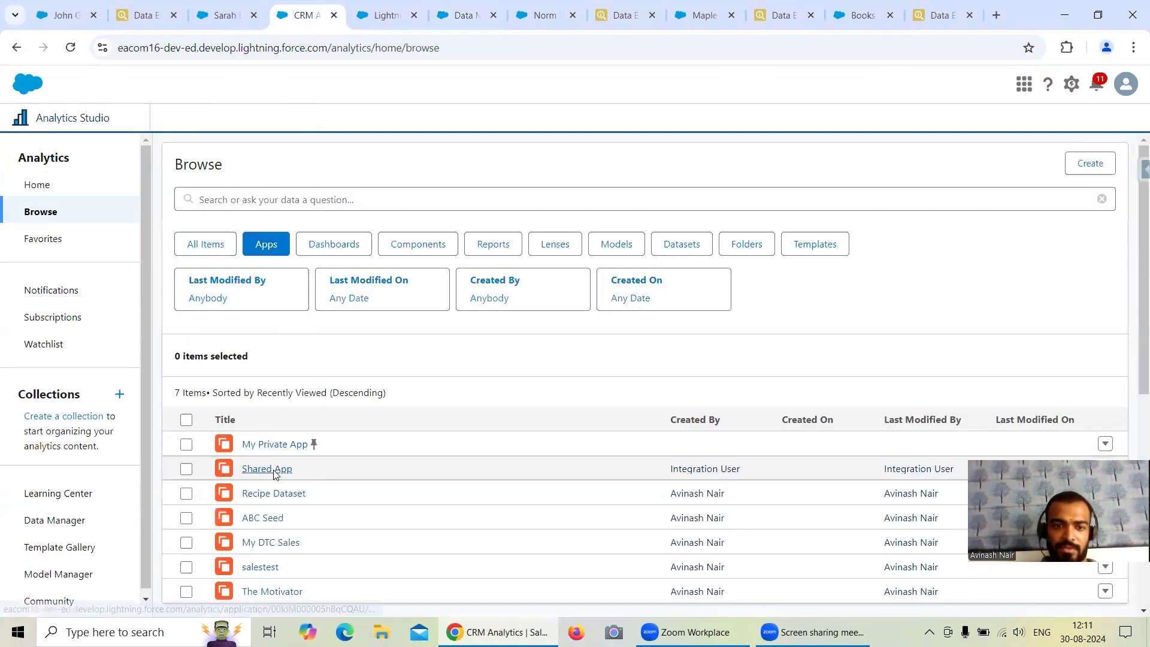
{"action": "left_click", "coordinate": [273, 468]}
{"action": "scroll", "coordinate": [298, 411], "scroll_direction": "down", "scroll_amount": 1}
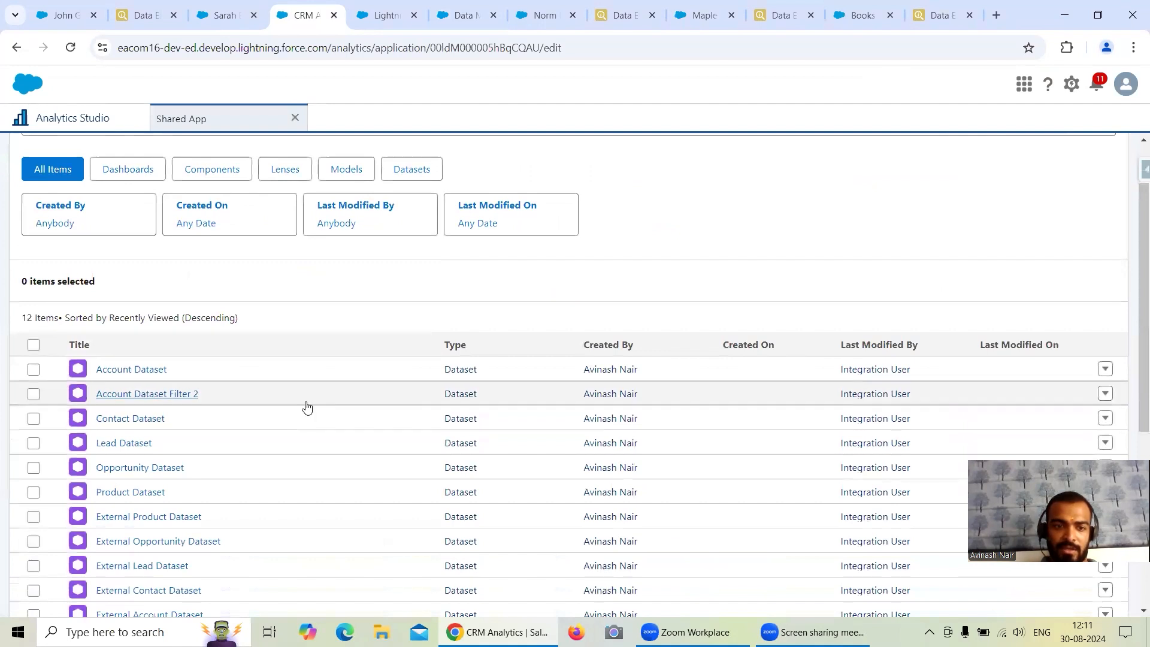
{"action": "scroll", "coordinate": [305, 406], "scroll_direction": "down", "scroll_amount": 1}
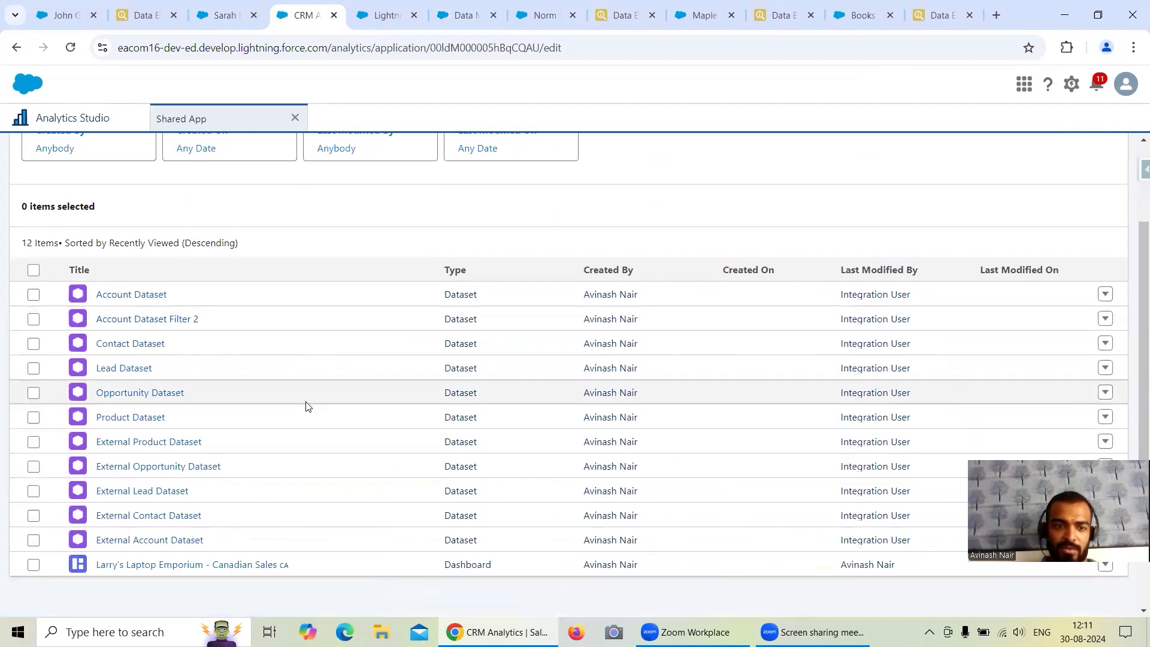
{"action": "left_click", "coordinate": [143, 345]}
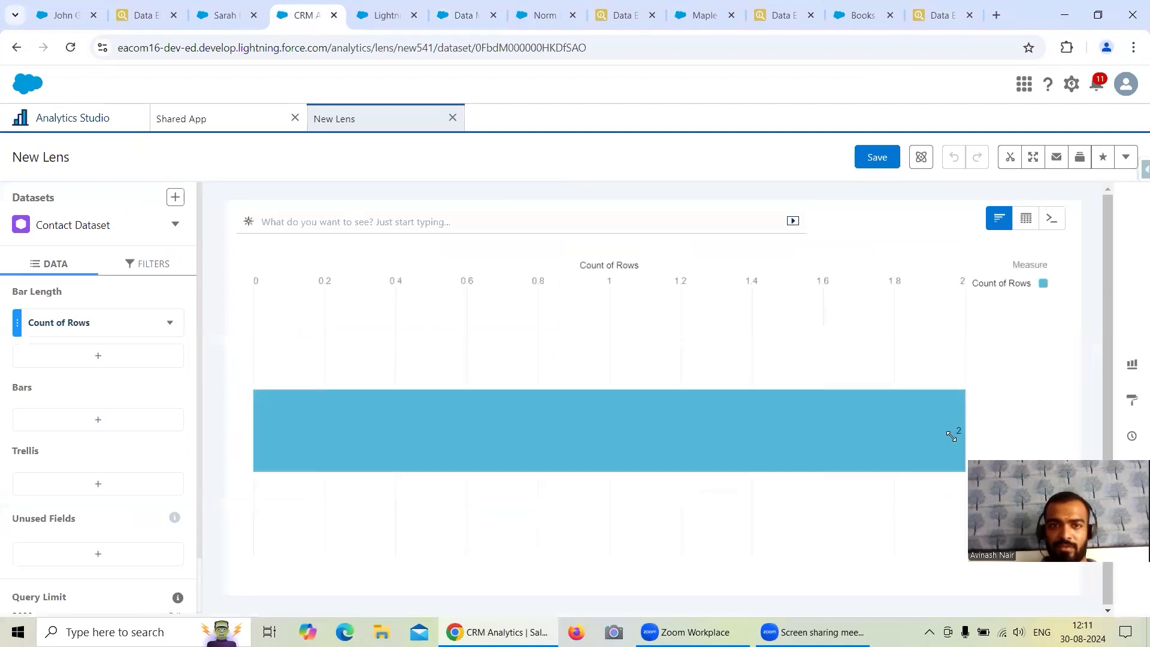
Review the Contact export query results, highlighting the records whose LeadSource is Web.
{"action": "left_click", "coordinate": [144, 14]}
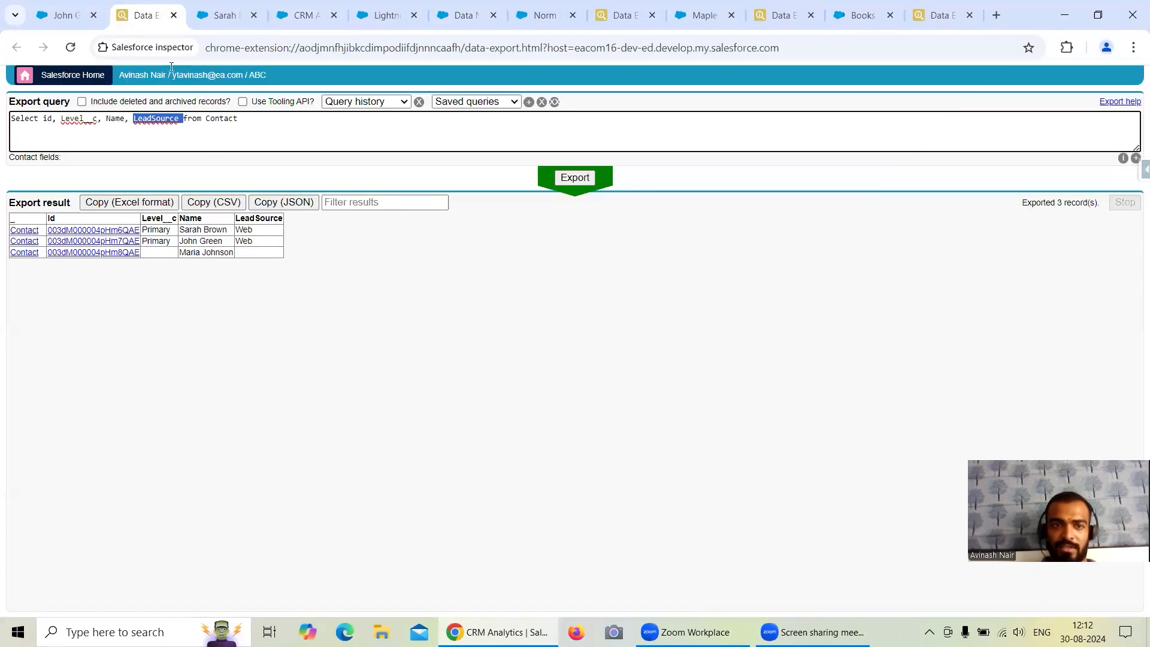
{"action": "left_click", "coordinate": [201, 134]}
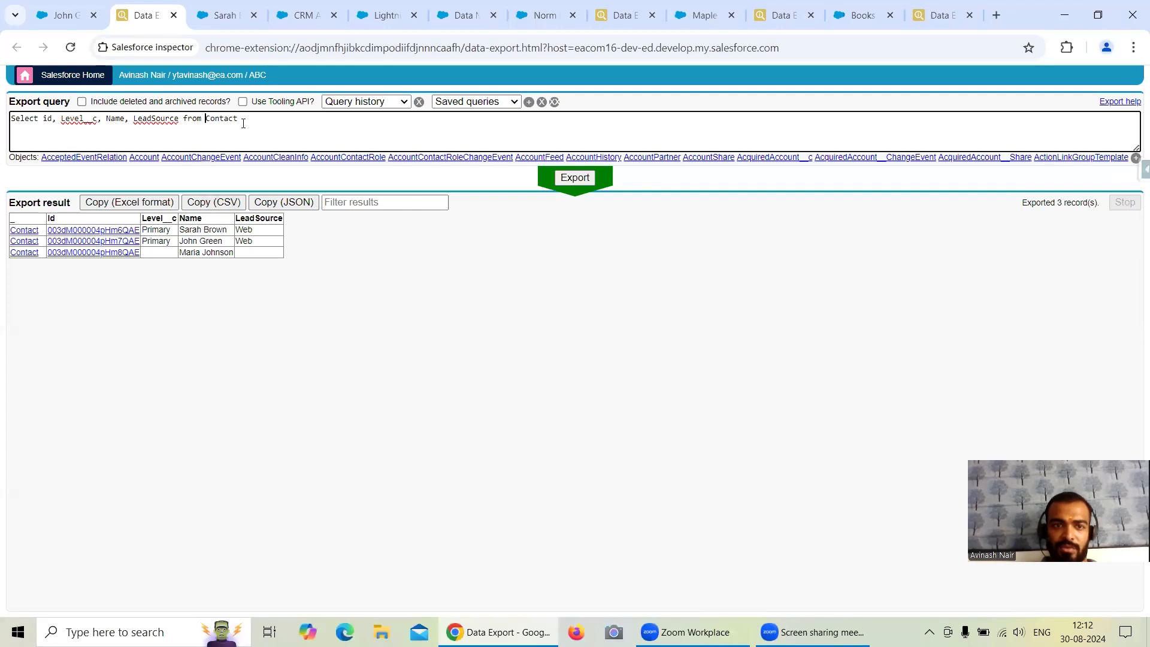
{"action": "left_click_drag", "start_coordinate": [149, 230], "coordinate": [269, 243]}
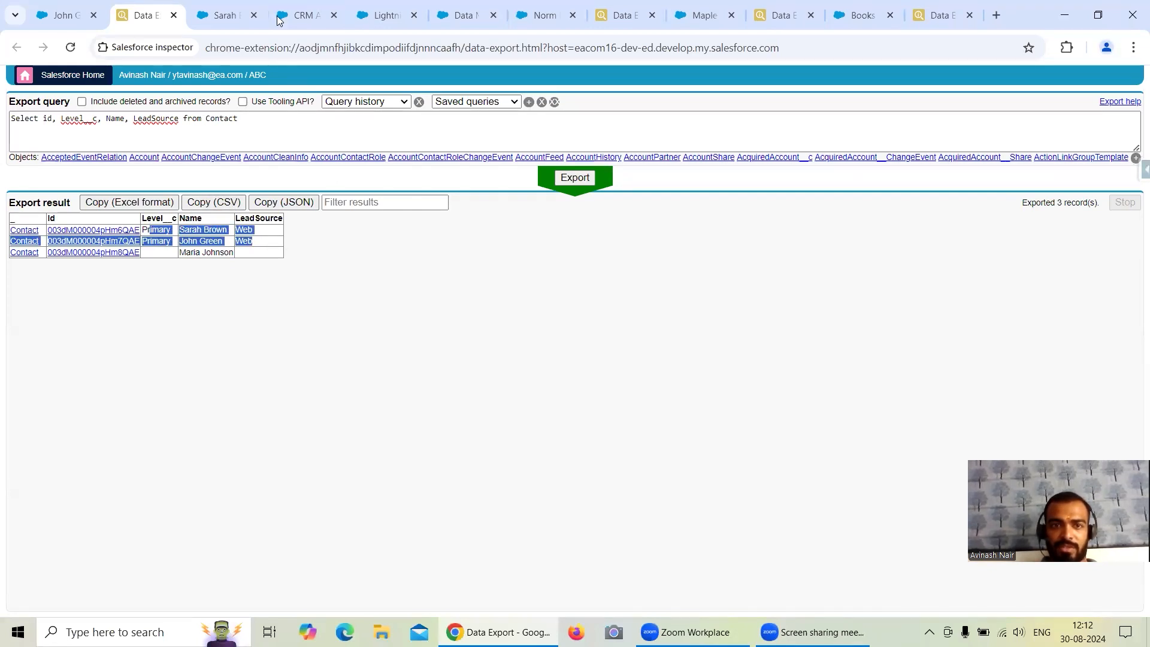
Return to the Contact Dataset lens and group its bars by Lead Source.
{"action": "left_click", "coordinate": [306, 15]}
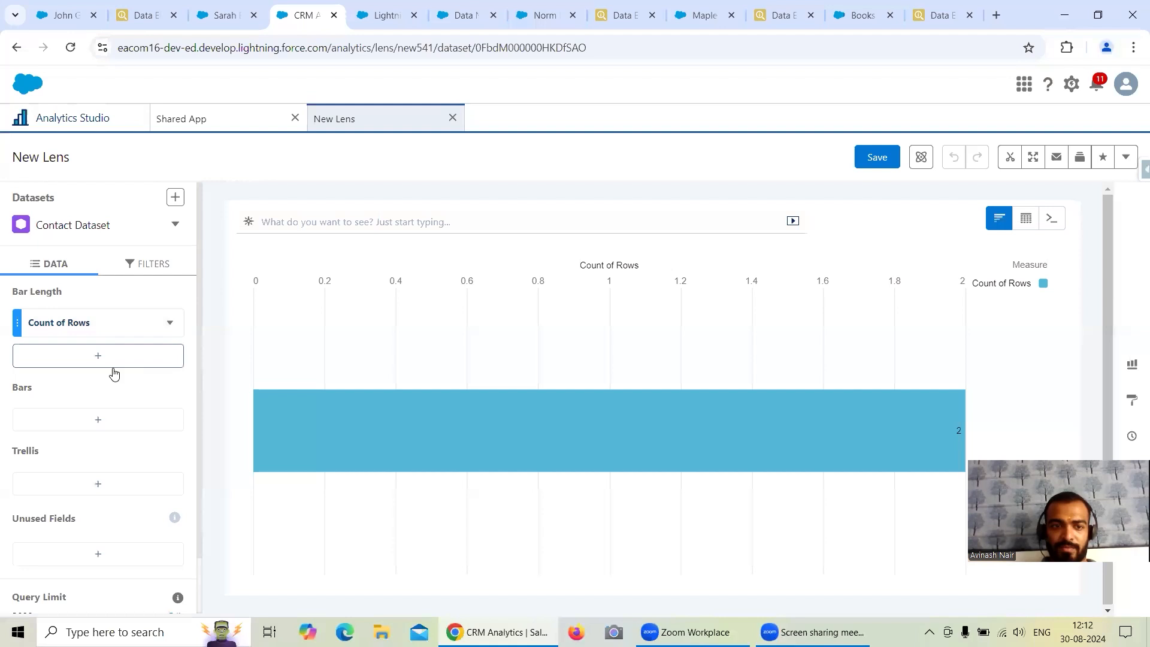
{"action": "left_click", "coordinate": [113, 420]}
{"action": "left_click", "coordinate": [252, 314]}
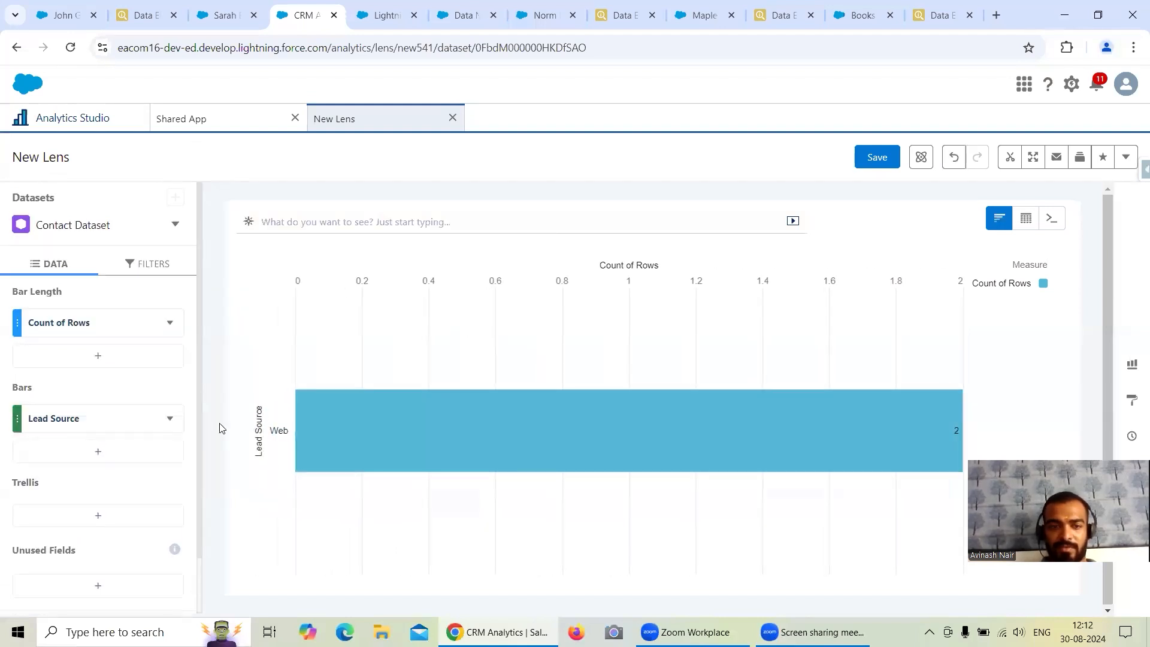
{"action": "left_click", "coordinate": [95, 426]}
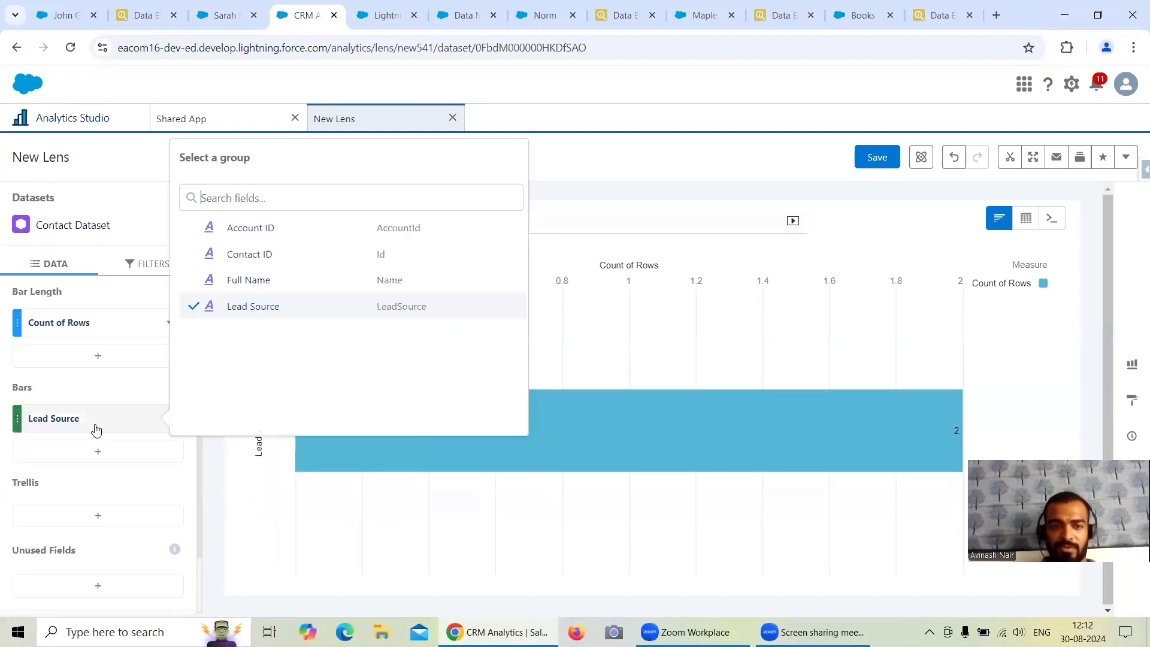
{"action": "left_click", "coordinate": [581, 206]}
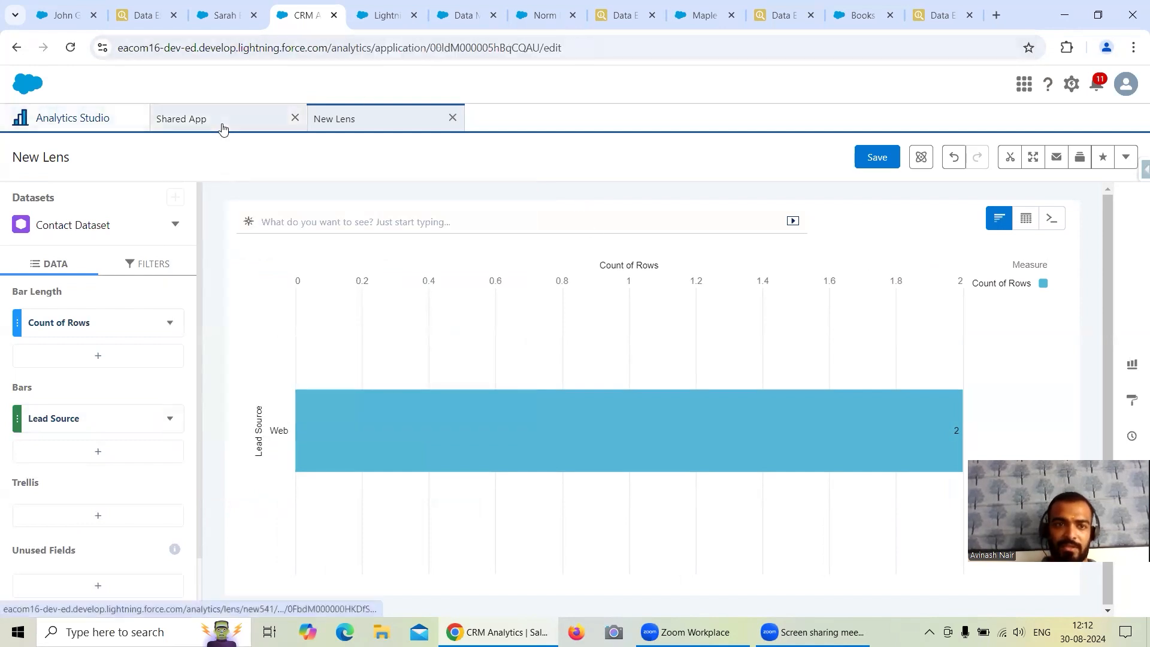
Open the Lead Dataset from Shared App, compare it with the Lead export query, and group its bars by Status.
{"action": "left_click", "coordinate": [223, 127]}
{"action": "left_click", "coordinate": [122, 368]}
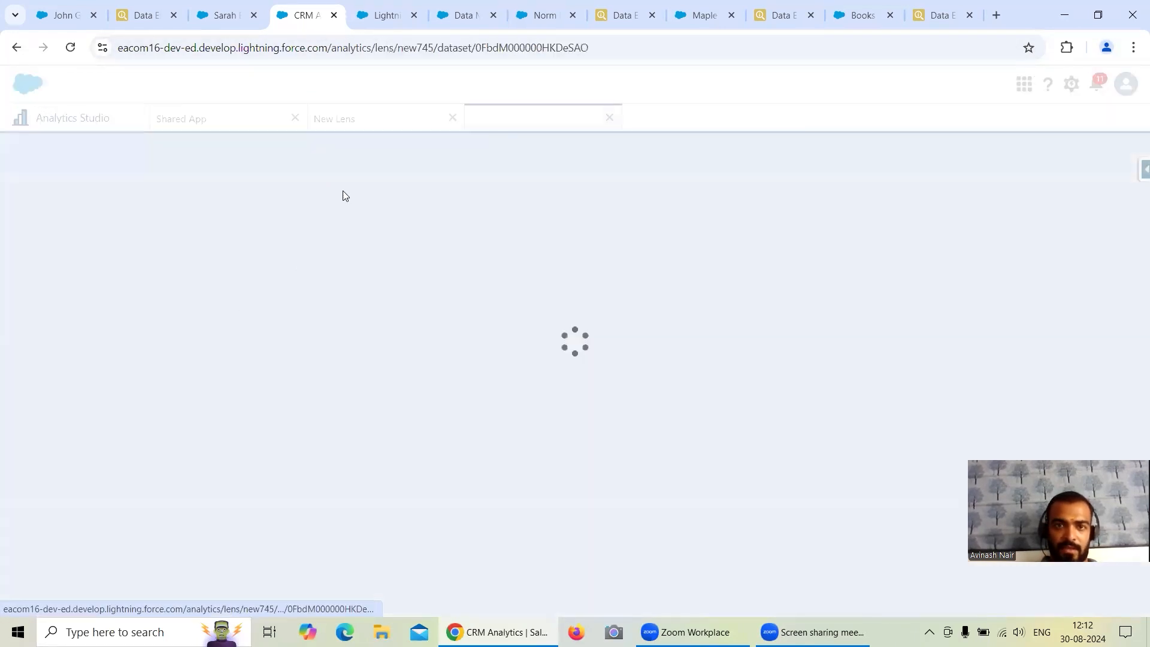
{"action": "left_click", "coordinate": [619, 15]}
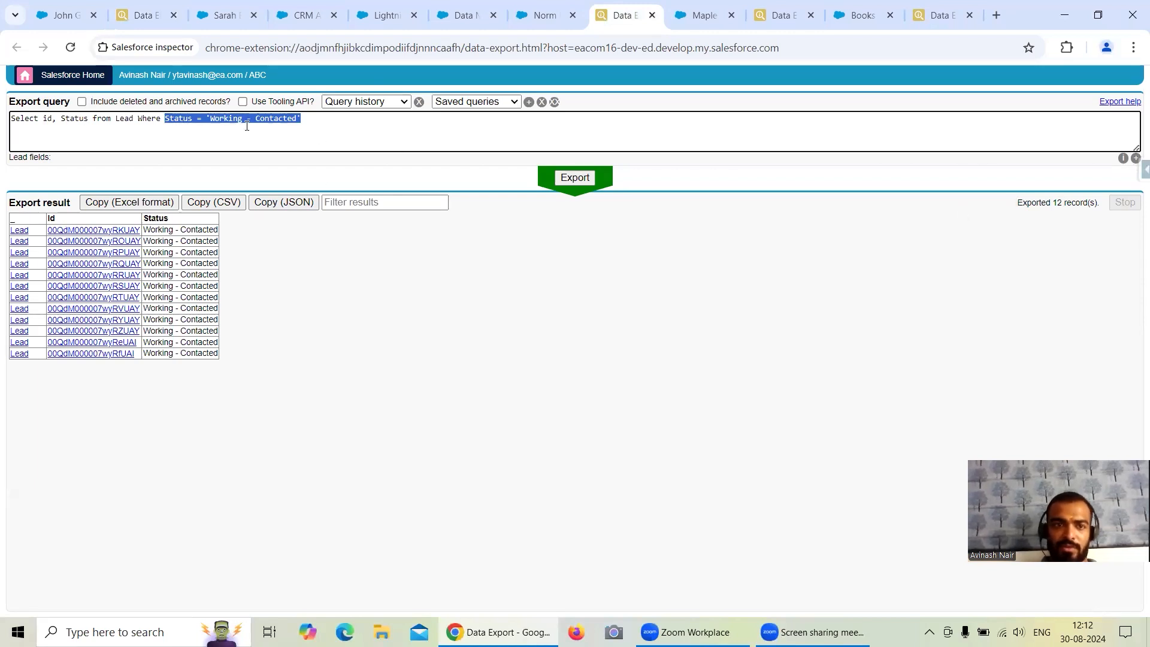
{"action": "left_click", "coordinate": [302, 15]}
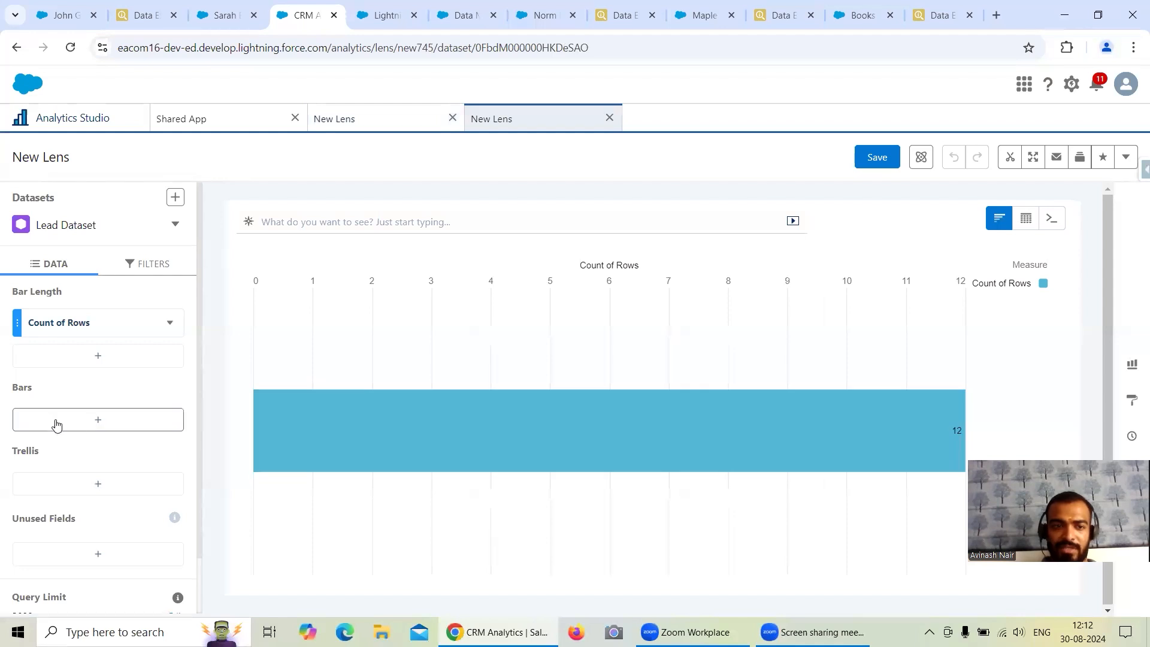
{"action": "left_click", "coordinate": [94, 421]}
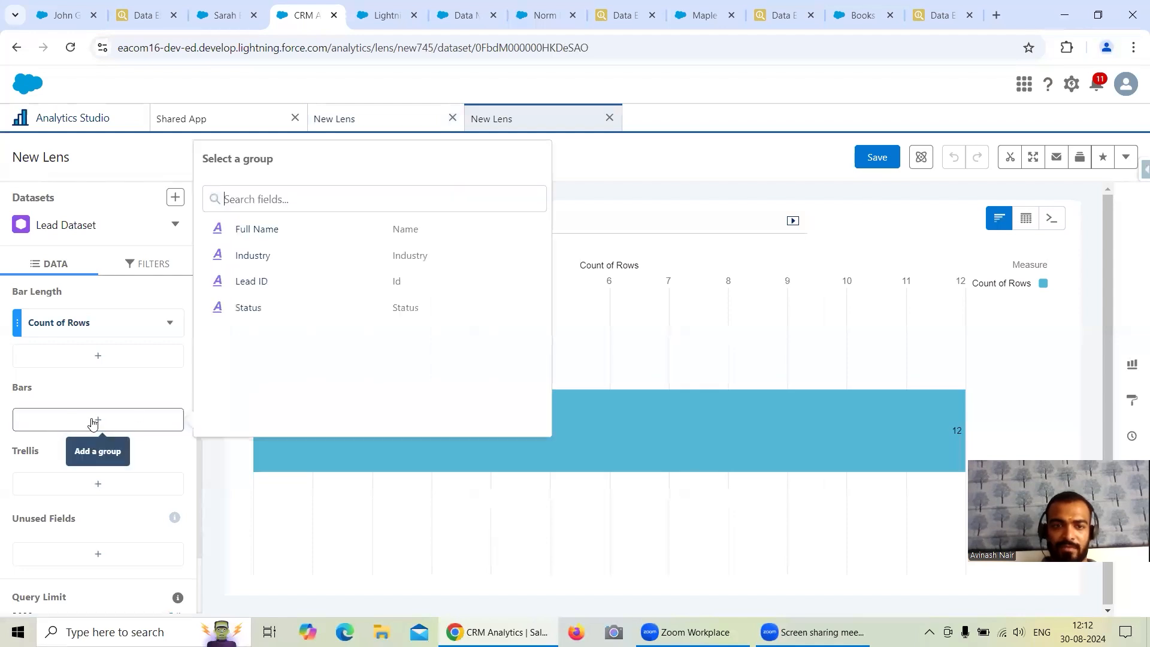
{"action": "left_click", "coordinate": [263, 310]}
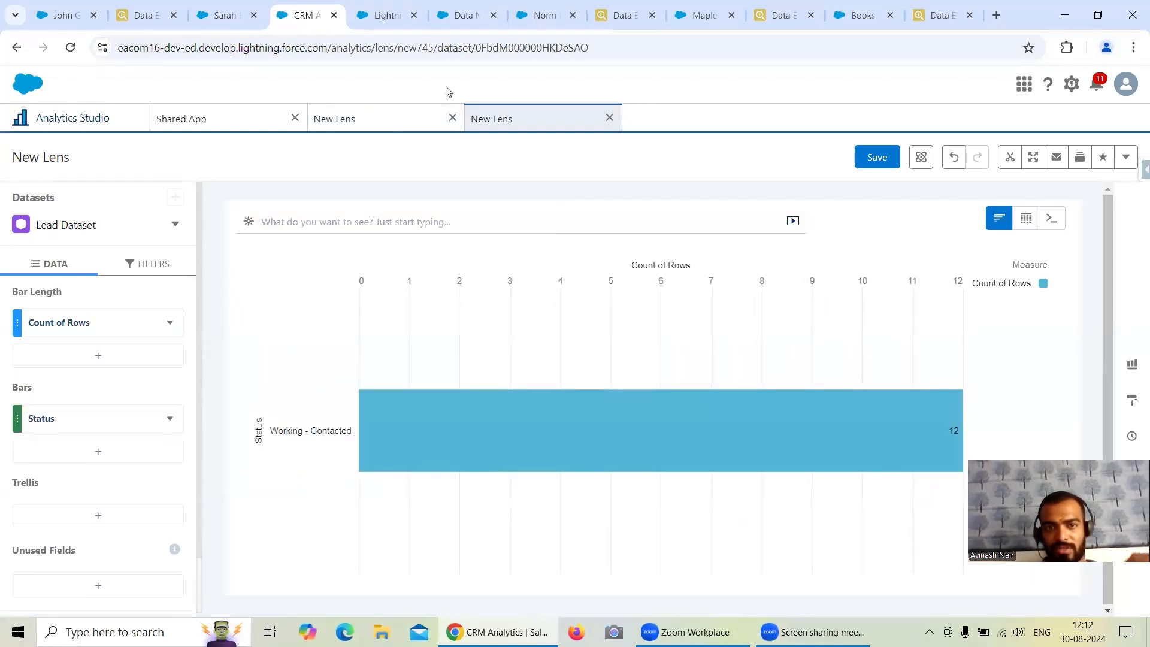
Open the Opportunity Dataset from Shared App, compare it with the Opportunity export query, and group its bars by Stage.
{"action": "left_click", "coordinate": [121, 117]}
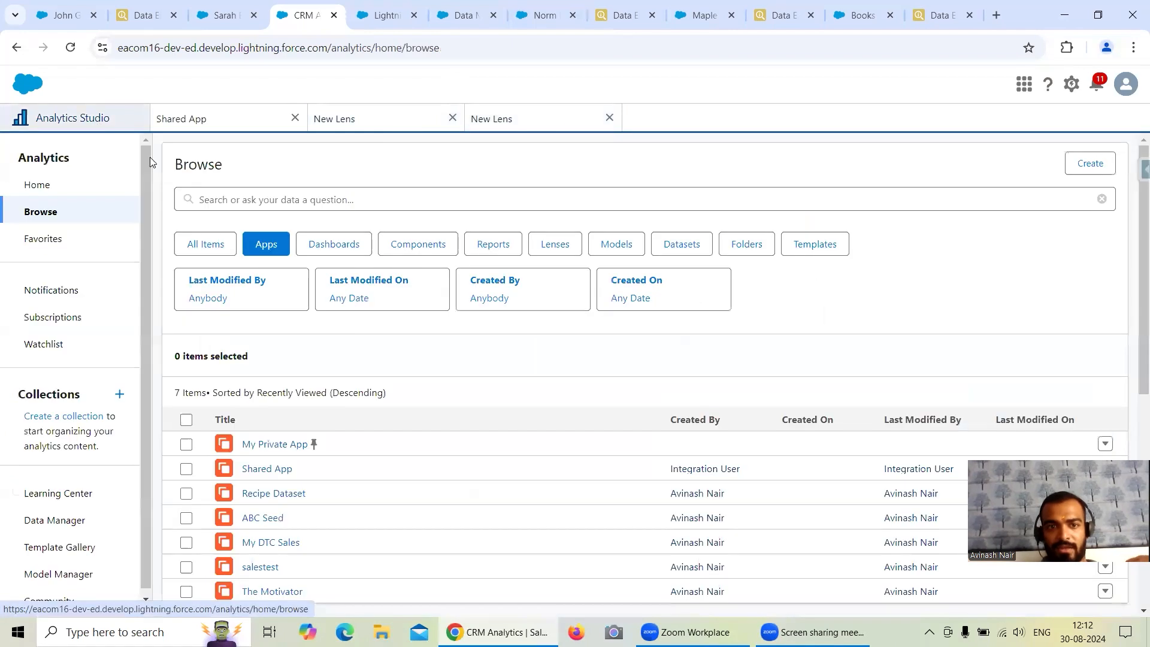
{"action": "left_click", "coordinate": [247, 116]}
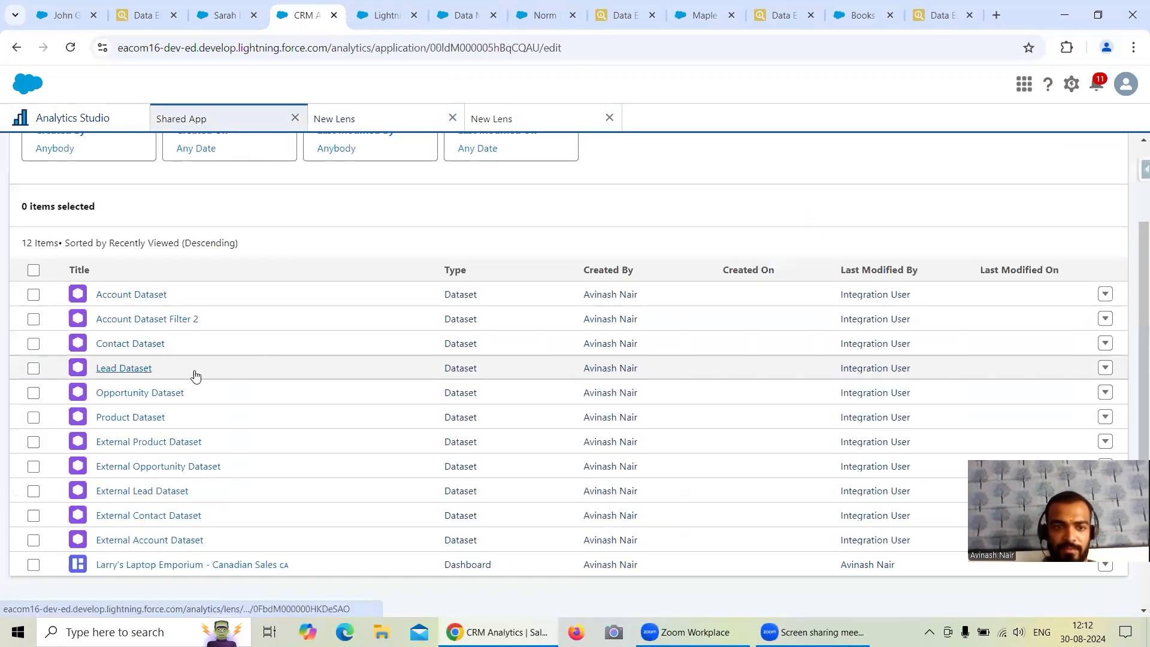
{"action": "left_click", "coordinate": [155, 393]}
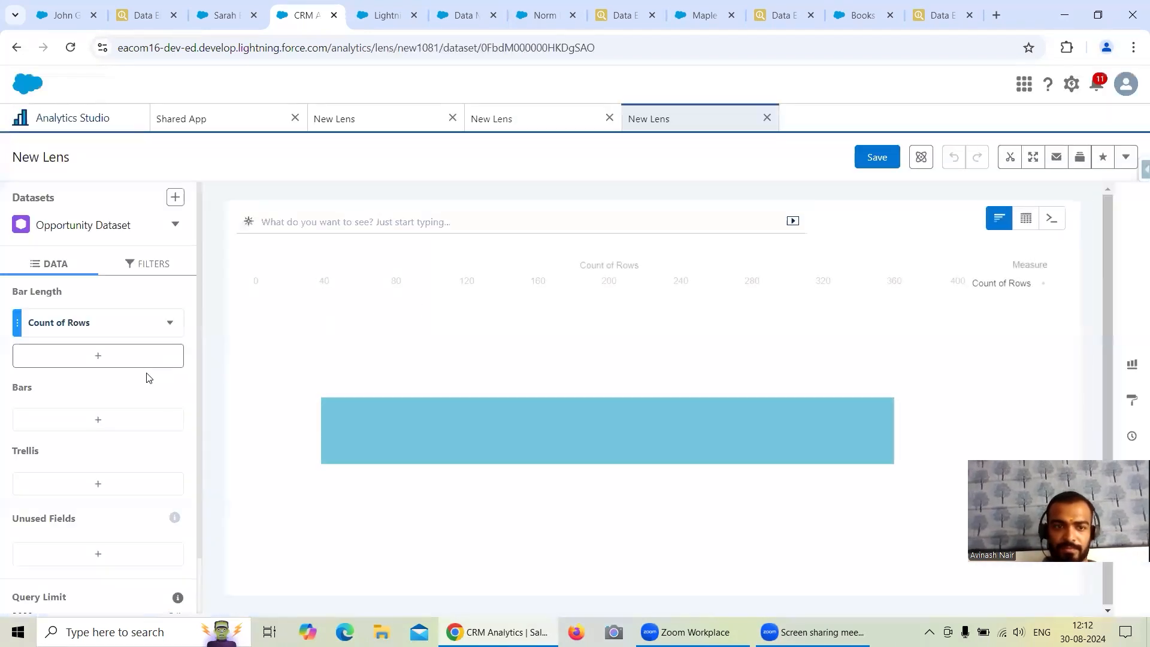
{"action": "left_click", "coordinate": [779, 19]}
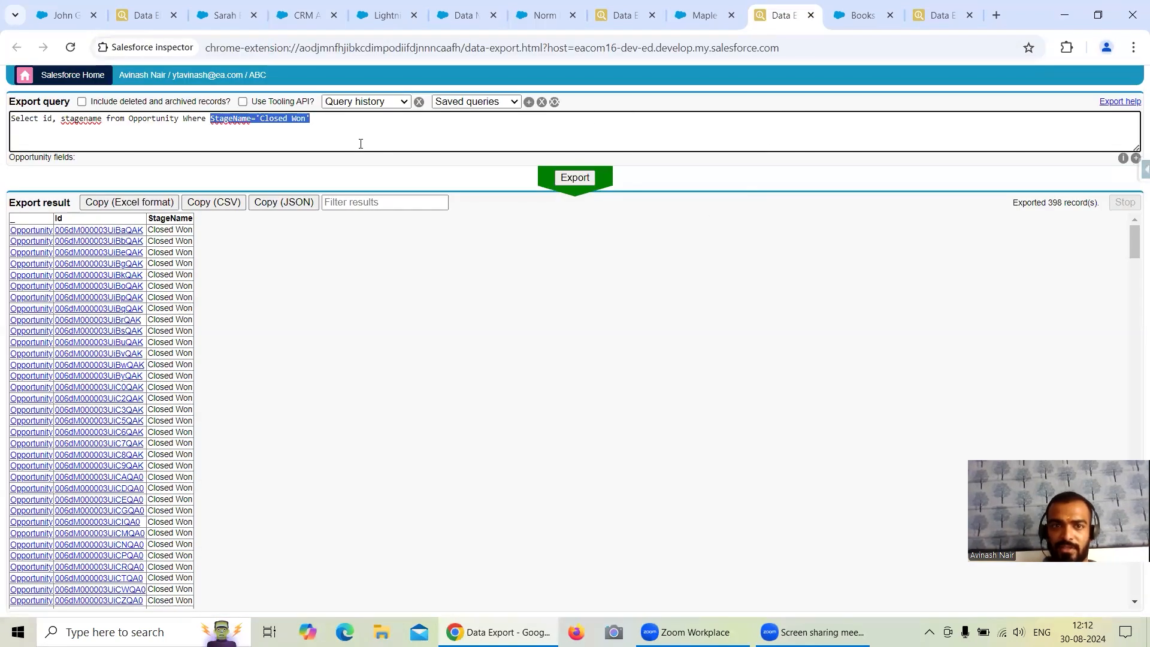
{"action": "left_click", "coordinate": [315, 16]}
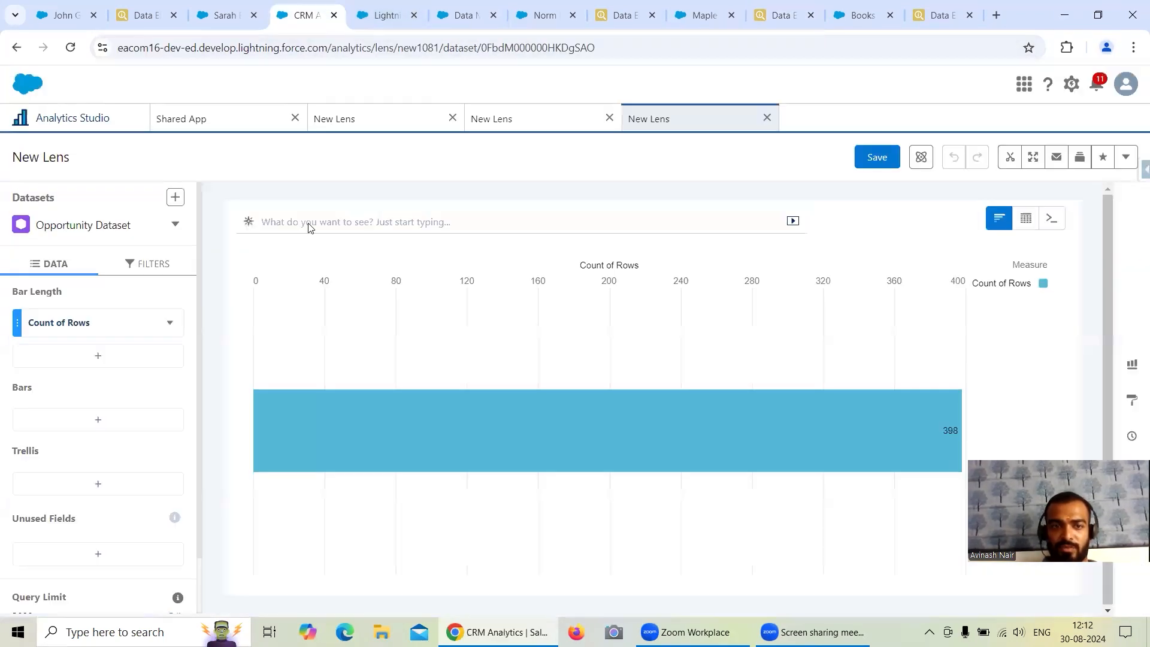
{"action": "left_click", "coordinate": [109, 419]}
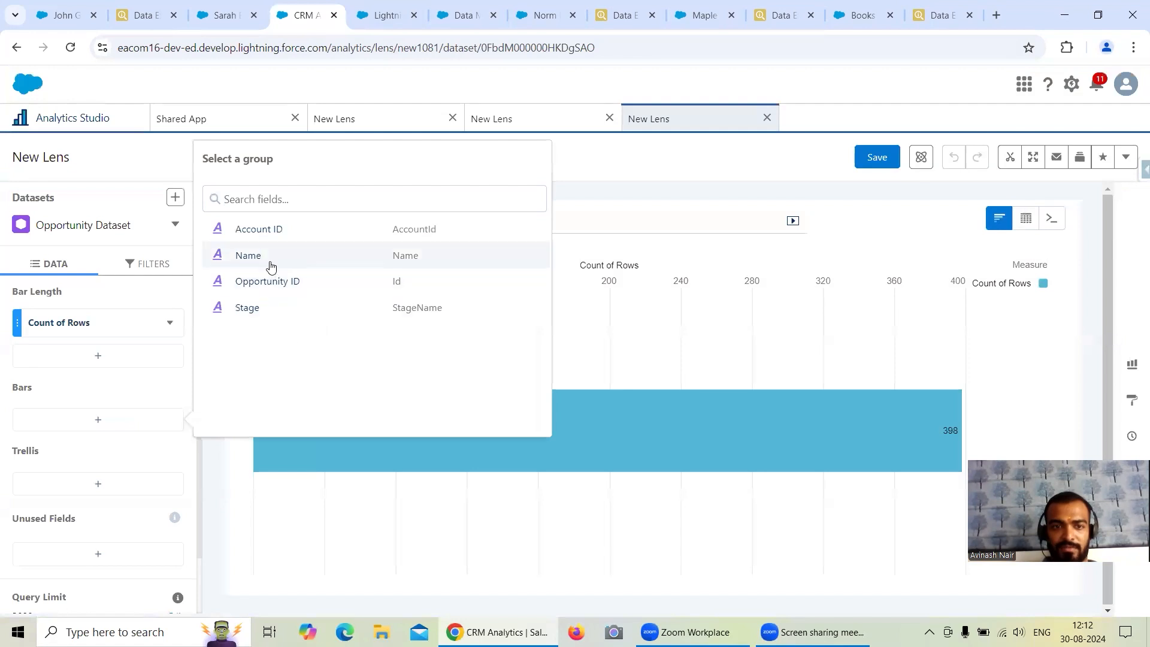
{"action": "left_click", "coordinate": [289, 307]}
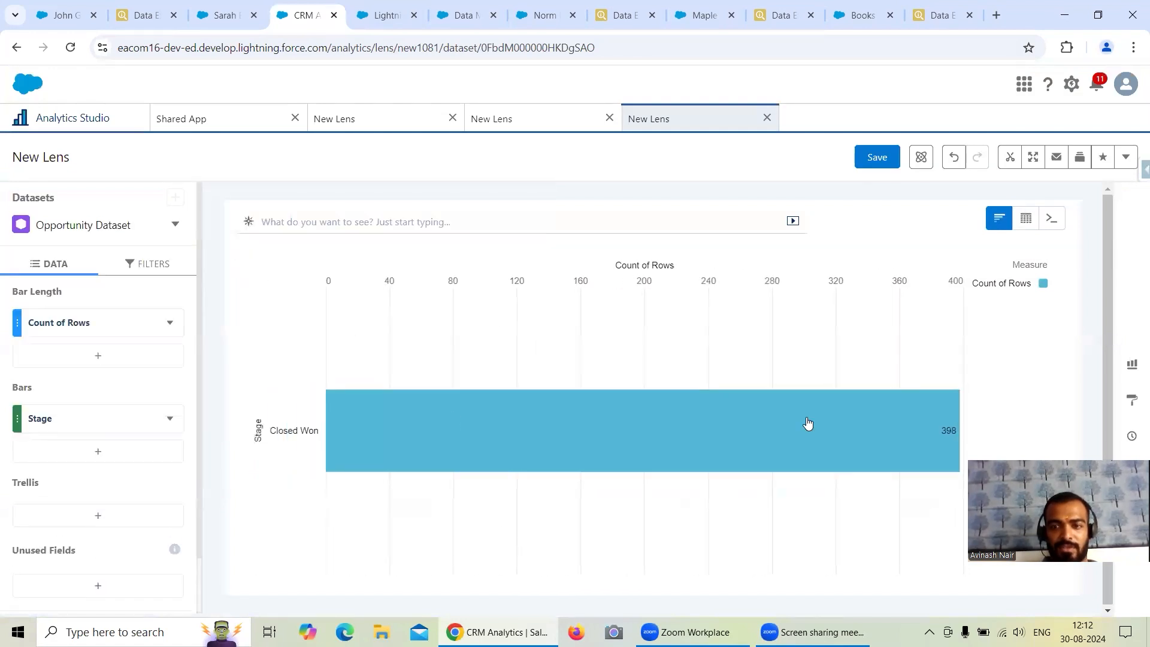
Check the Product2 export query for Laptops, then open the Product Dataset from Shared App and group its bars by Product Family.
{"action": "left_click", "coordinate": [936, 15]}
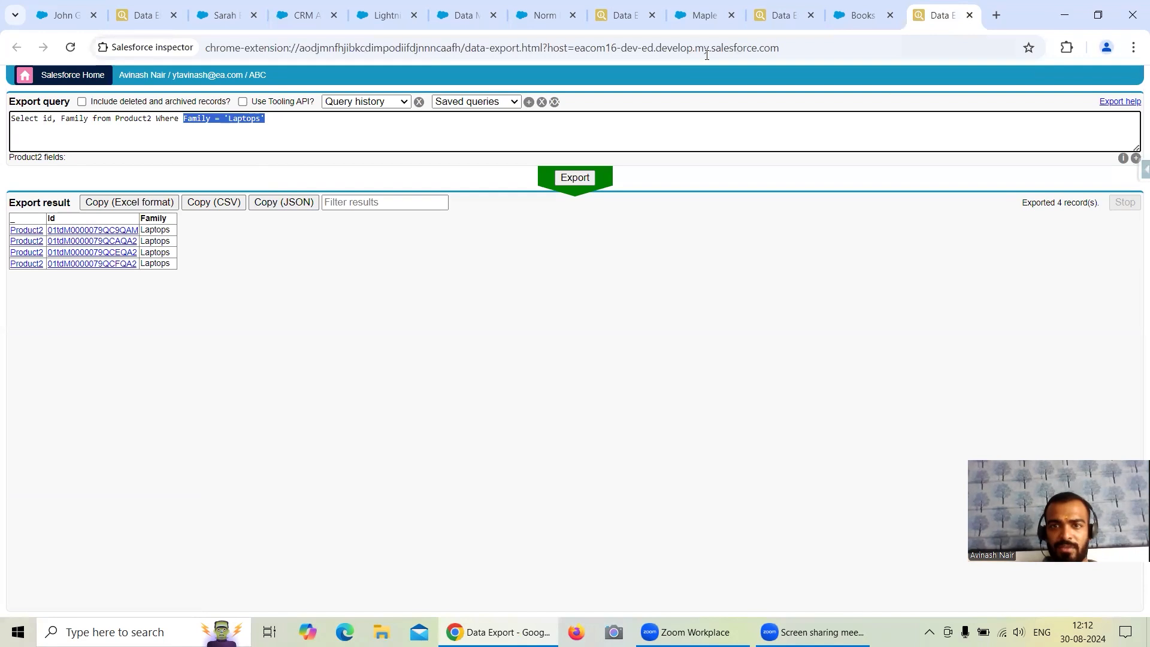
{"action": "left_click", "coordinate": [309, 17]}
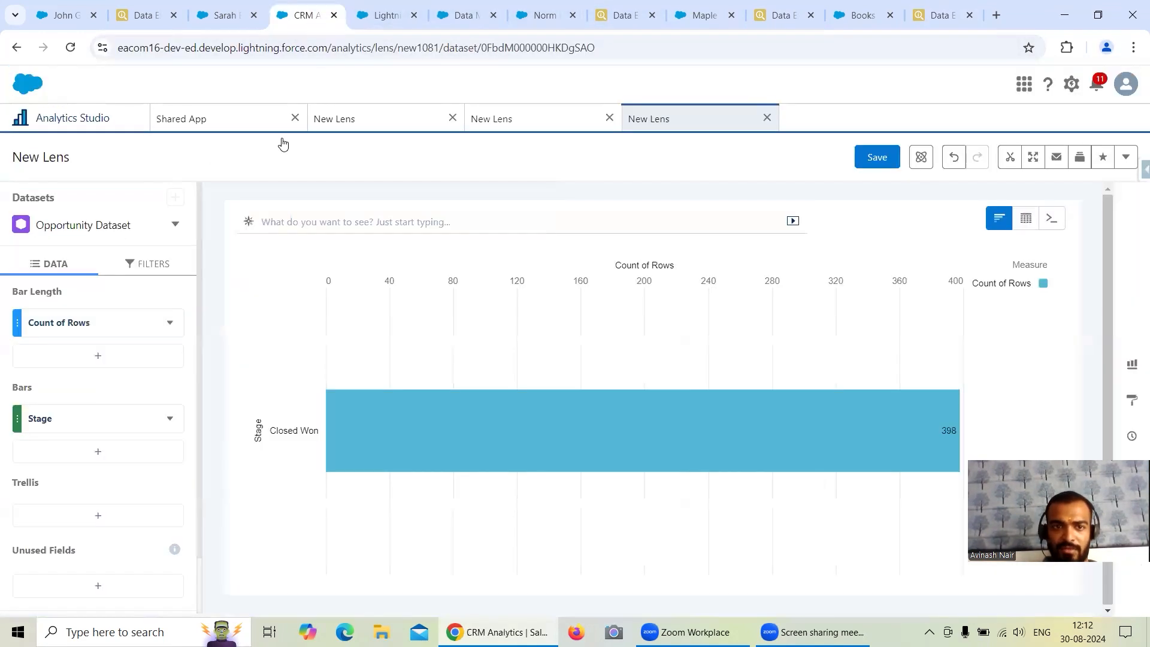
{"action": "left_click", "coordinate": [196, 127]}
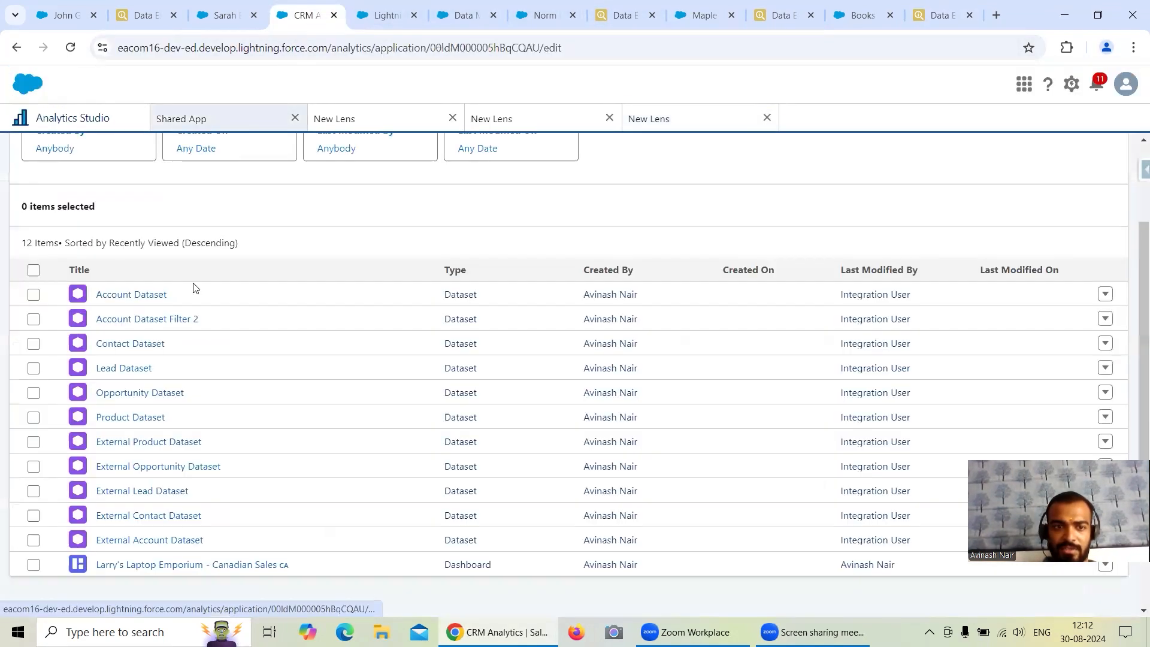
{"action": "left_click", "coordinate": [131, 418]}
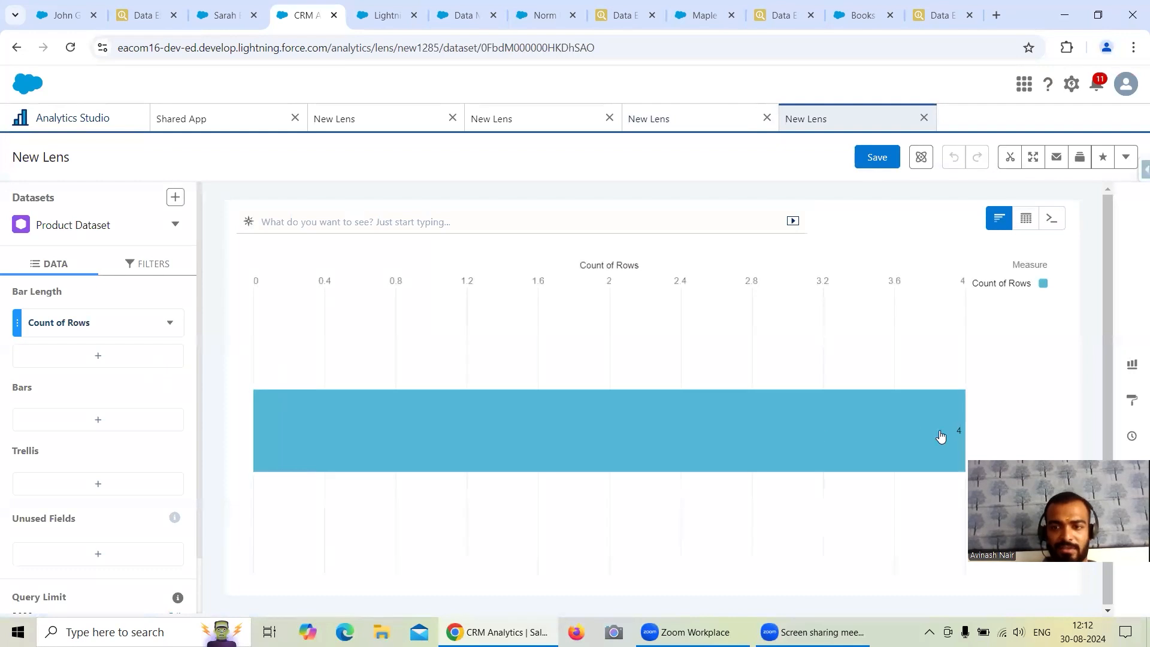
{"action": "left_click", "coordinate": [153, 420]}
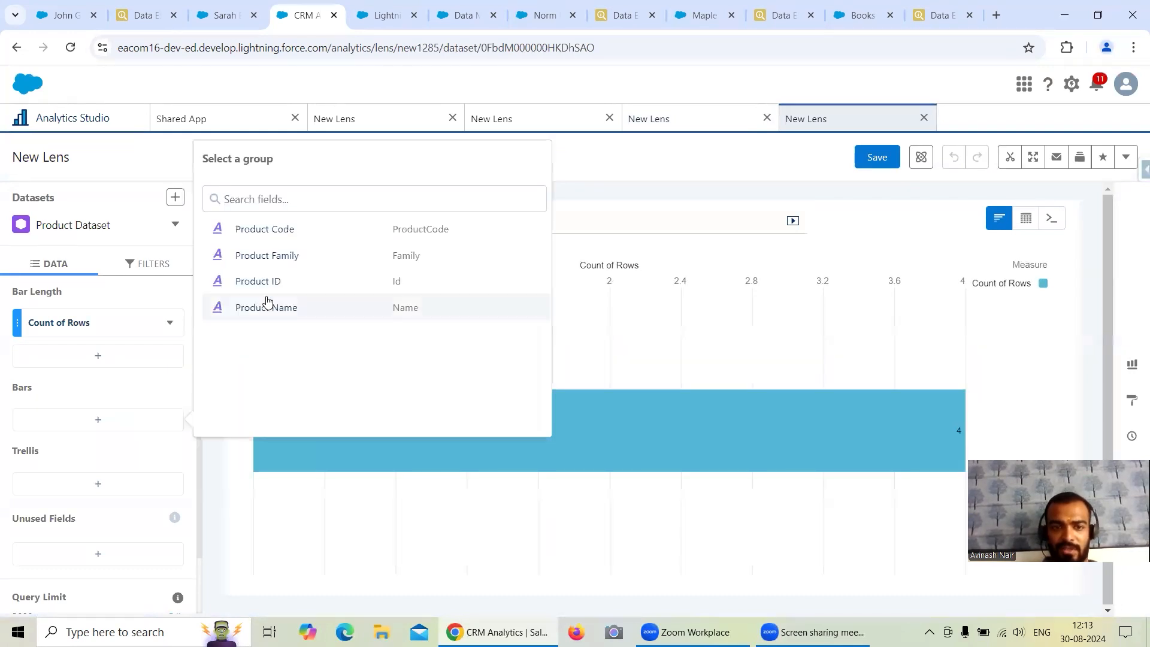
{"action": "left_click", "coordinate": [267, 257]}
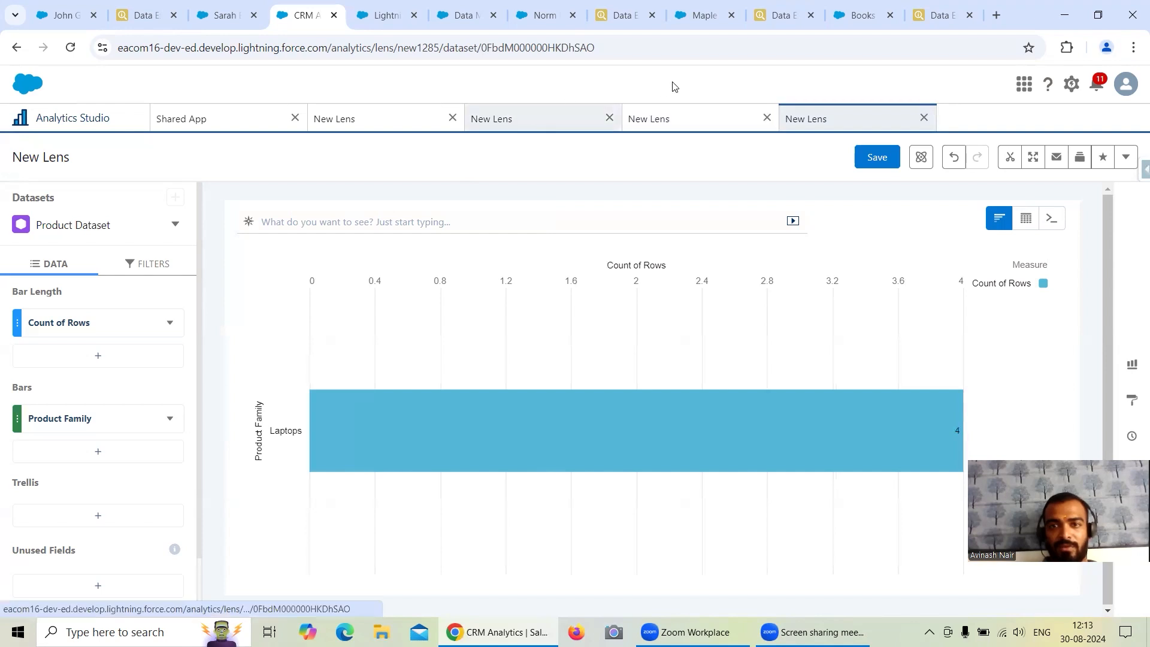
Return to the Free Session 1 dataflow and review the SAQL filters of the Lead and Products filter nodes.
{"action": "left_click", "coordinate": [462, 17]}
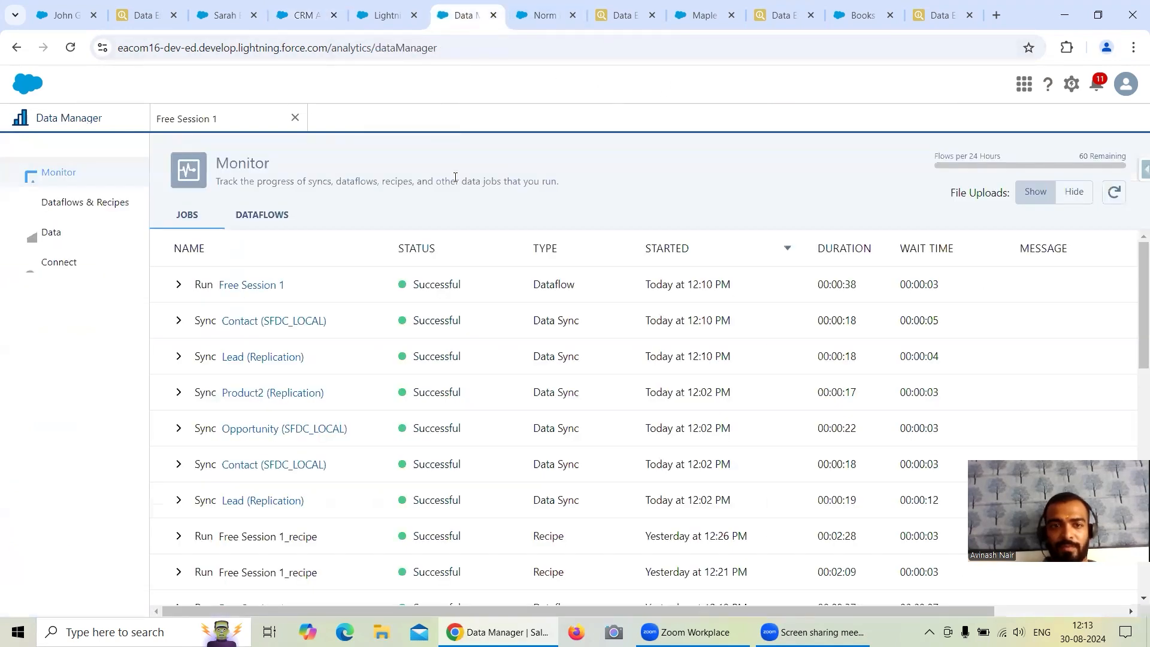
{"action": "left_click", "coordinate": [220, 125]}
{"action": "left_click_drag", "start_coordinate": [509, 316], "coordinate": [428, 272]}
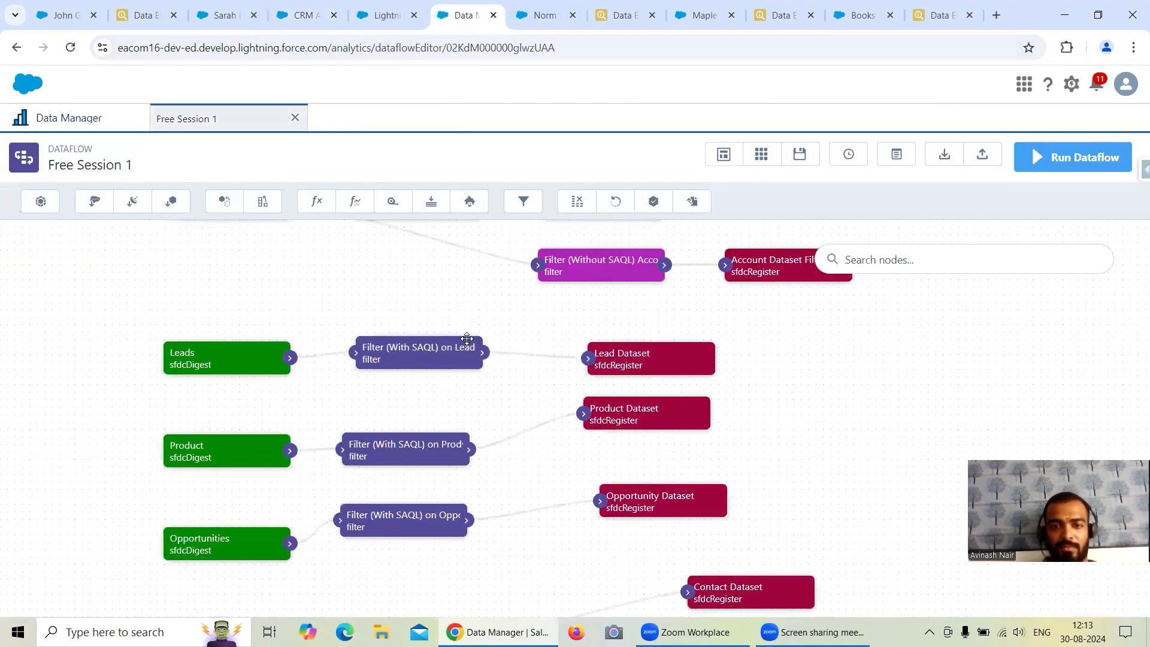
{"action": "left_click", "coordinate": [386, 348]}
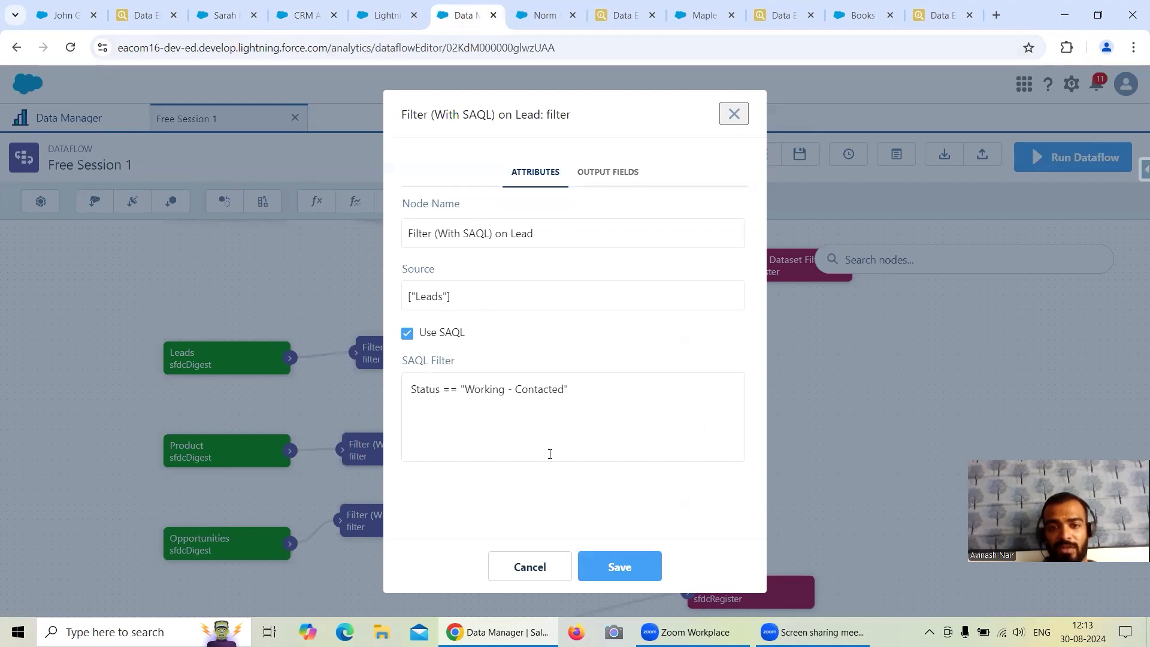
{"action": "left_click", "coordinate": [546, 577]}
{"action": "left_click", "coordinate": [385, 403]}
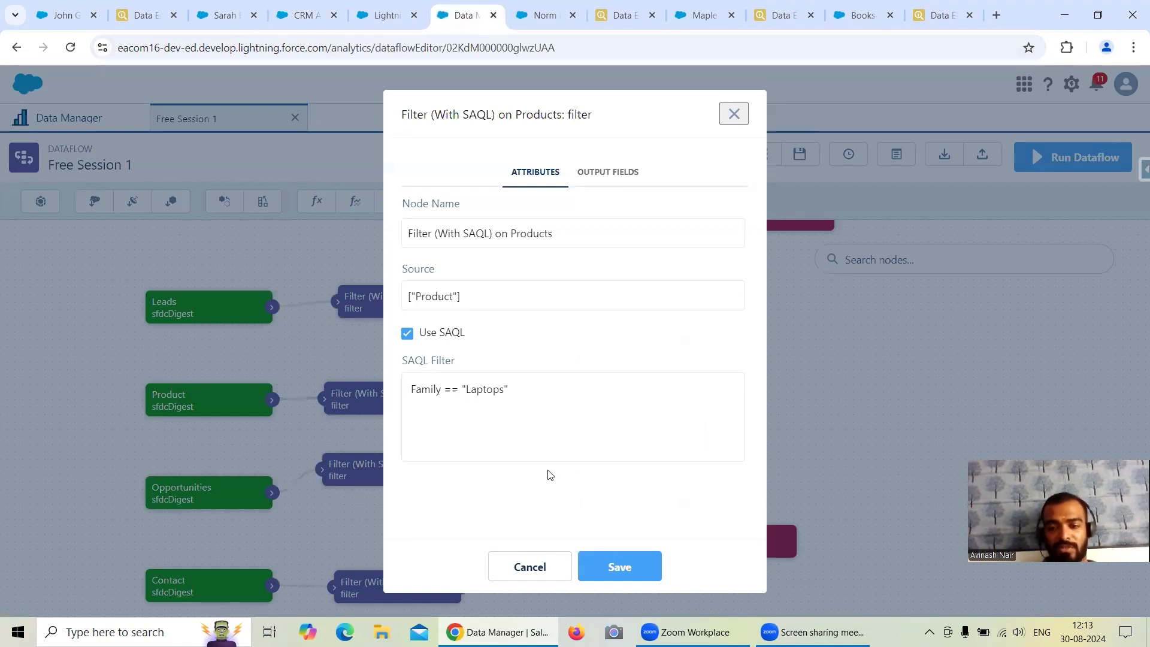
{"action": "left_click", "coordinate": [528, 567]}
Review the SAQL filters of the Opportunity and Contact filter nodes, closing each without saving.
{"action": "left_click_drag", "start_coordinate": [403, 471], "coordinate": [398, 404]}
{"action": "left_click", "coordinate": [398, 404]}
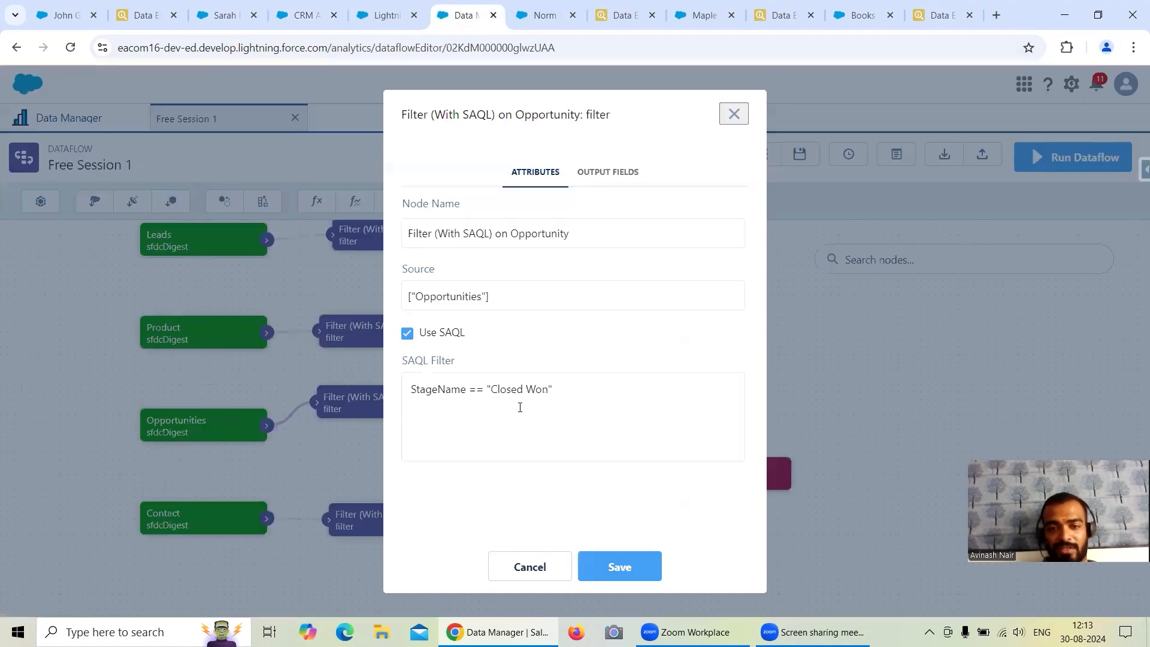
{"action": "left_click", "coordinate": [530, 567]}
{"action": "left_click_drag", "start_coordinate": [498, 488], "coordinate": [487, 431]}
{"action": "left_click", "coordinate": [410, 458]}
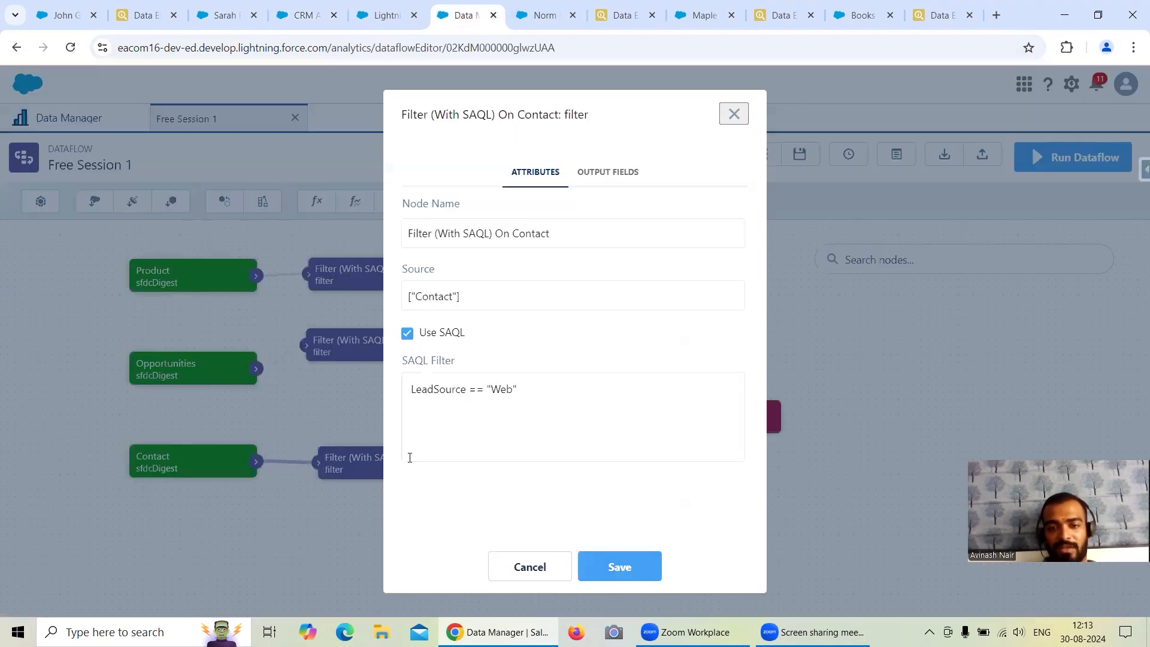
{"action": "left_click", "coordinate": [527, 567]}
{"action": "left_click_drag", "start_coordinate": [529, 385], "coordinate": [542, 444]}
{"action": "left_click_drag", "start_coordinate": [512, 332], "coordinate": [539, 440]}
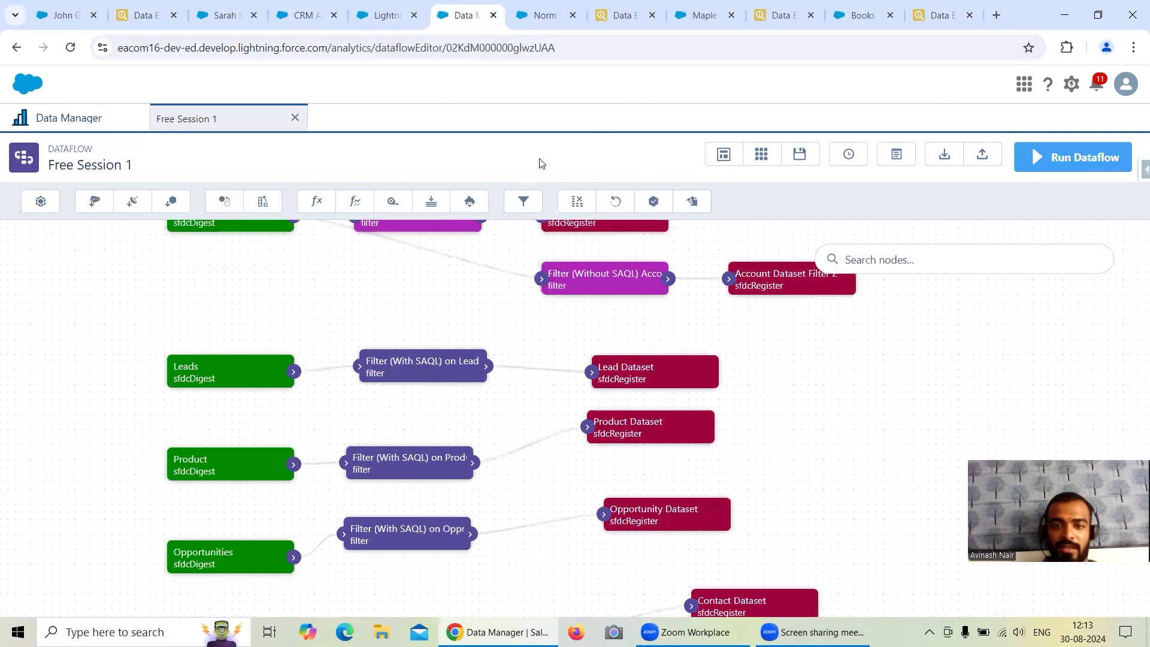